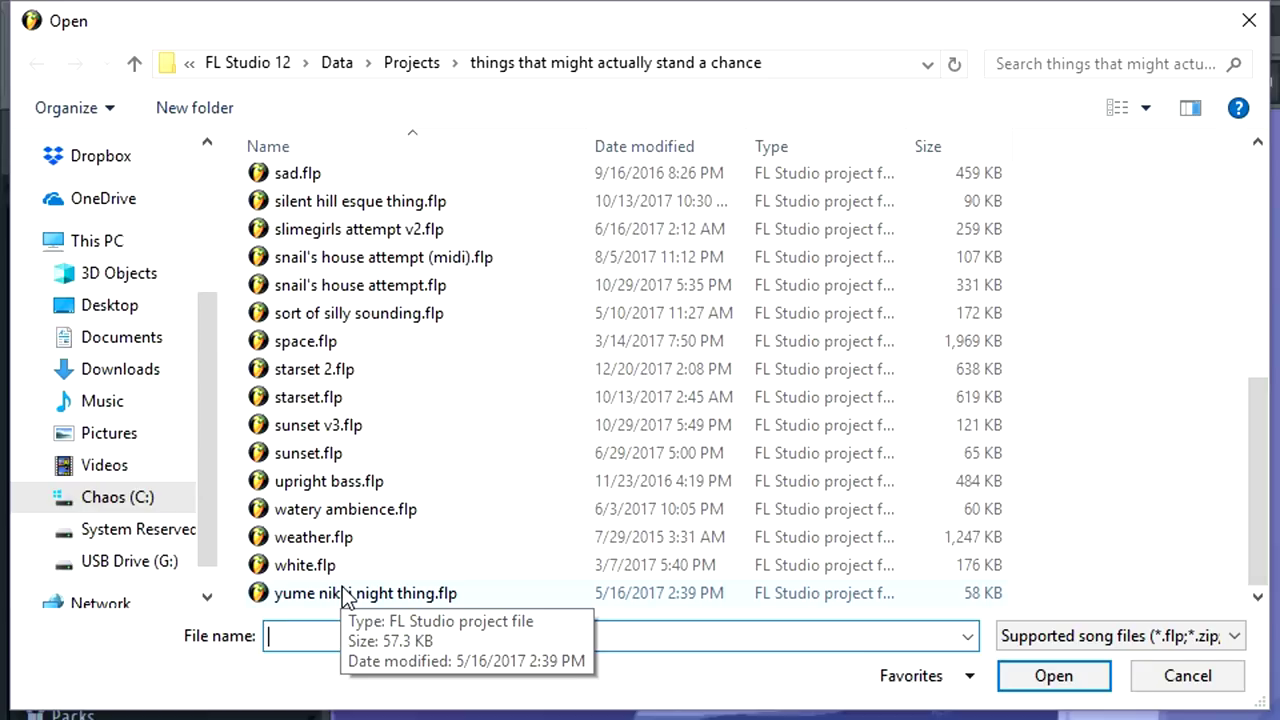
# Open the project file yume nikki night thing.flp
pyautogui.click(356, 600)
pyautogui.click(1084, 684)
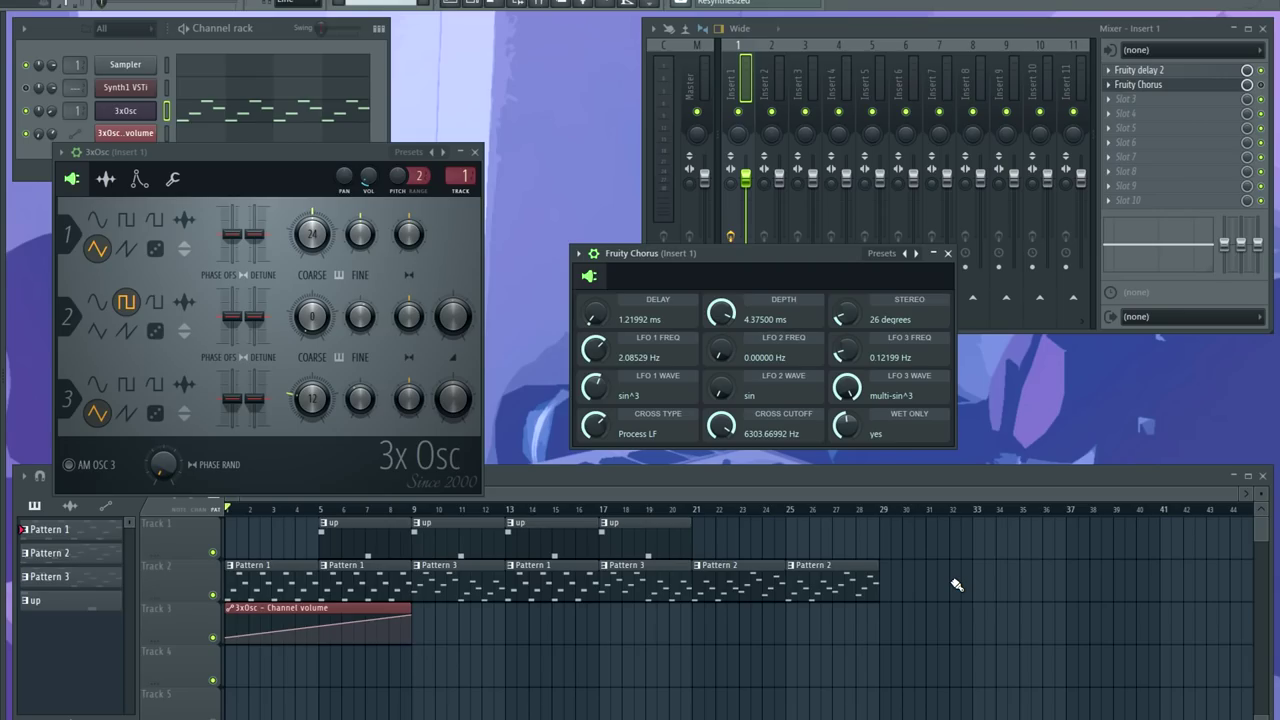
# Clear the playlist down to a single Pattern 1 clip, move it to bar 1 of Track 1 and play it back
pyautogui.click(1008, 478)
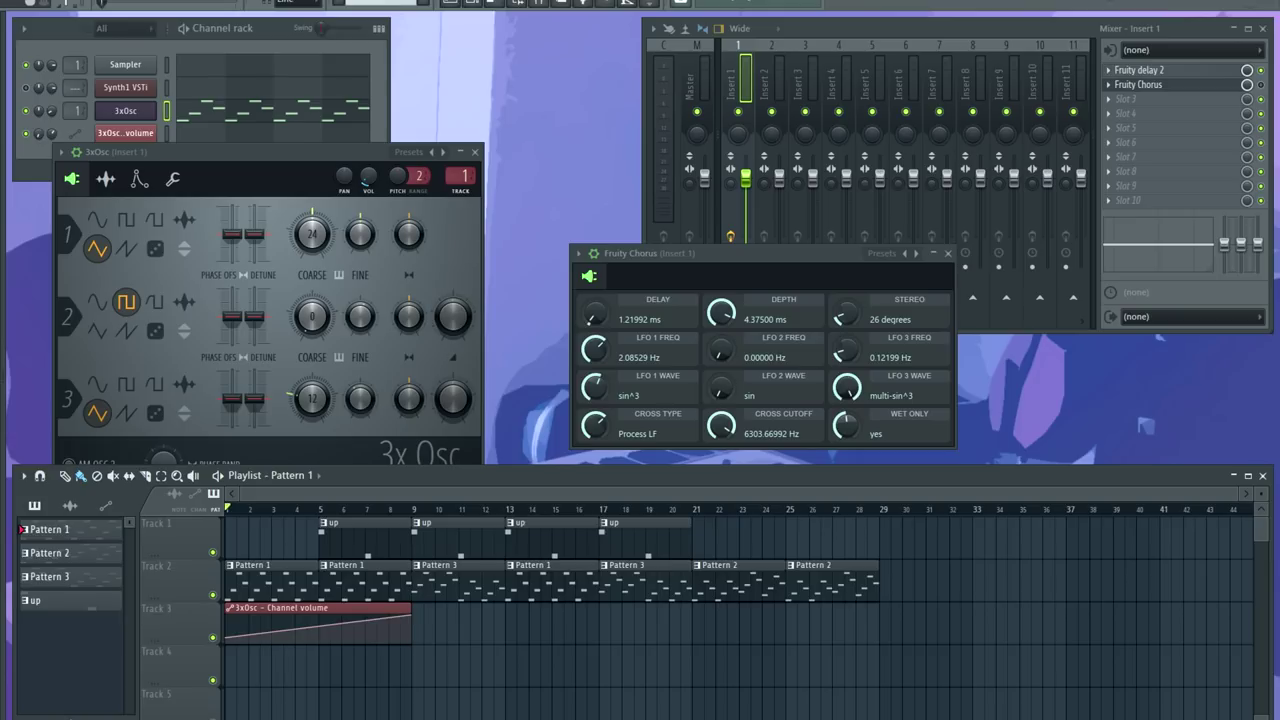
pyautogui.moveTo(369, 674)
pyautogui.mouseDown()
pyautogui.moveTo(419, 514)
pyautogui.moveTo(478, 600)
pyautogui.moveTo(905, 598)
pyautogui.mouseUp()
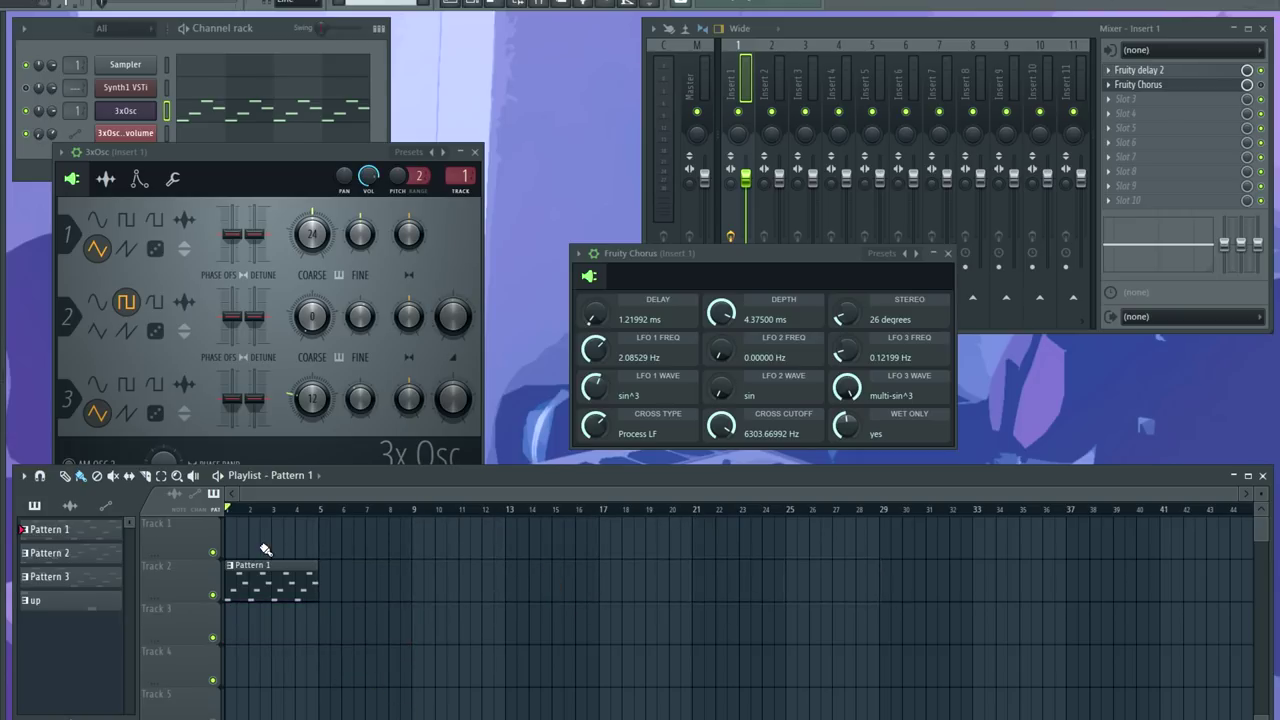
pyautogui.moveTo(253, 565); pyautogui.dragTo(253, 522)
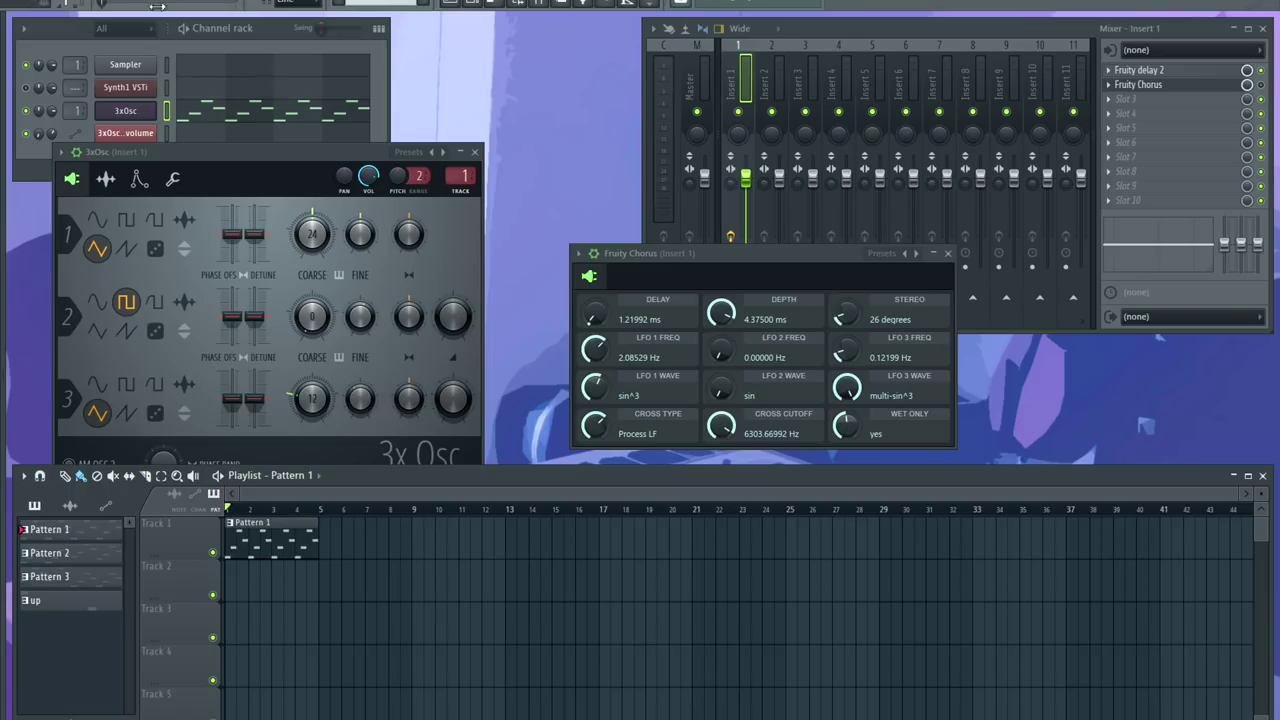
pyautogui.press('space')
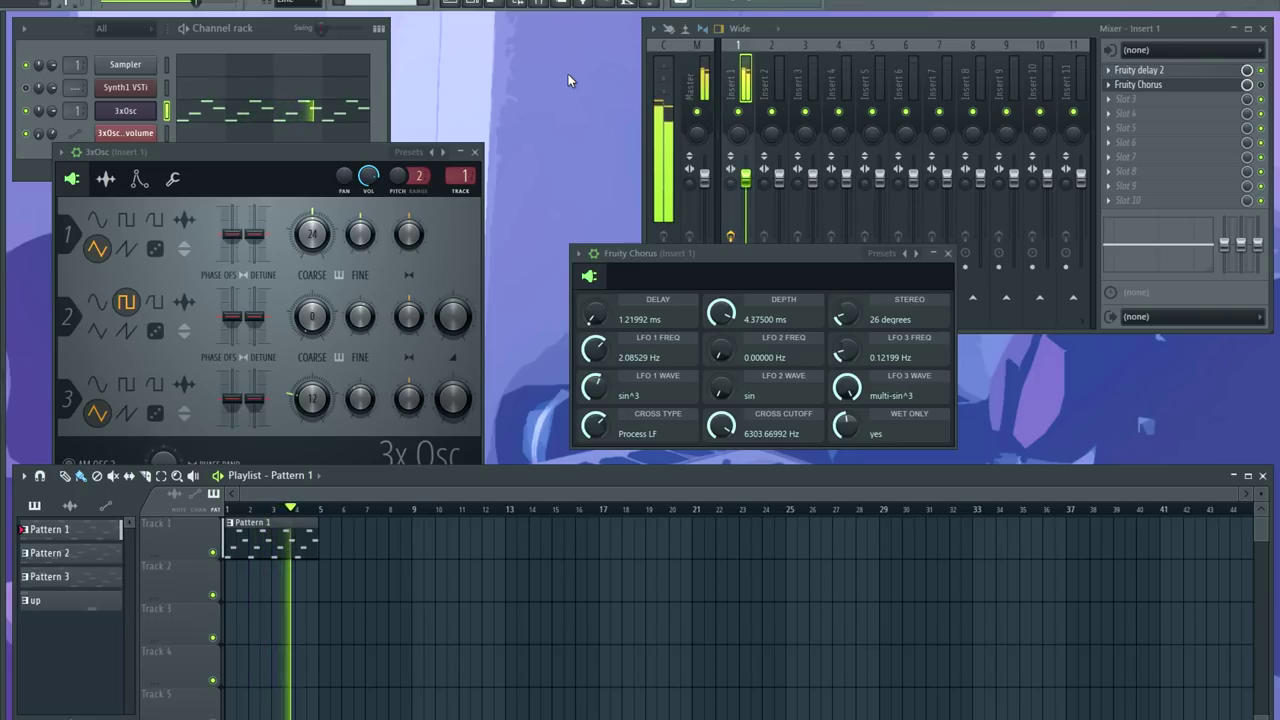
pyautogui.press('space')
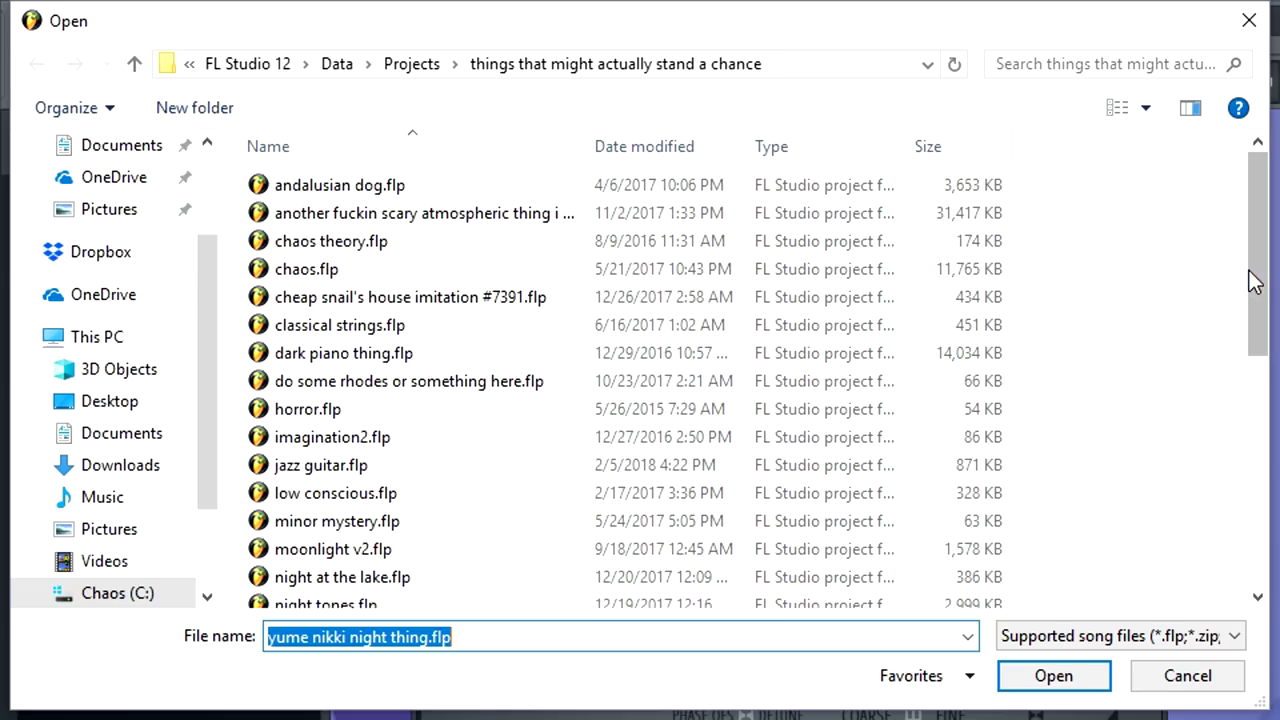
# Open the project file weather.flp from the same projects folder
pyautogui.moveTo(1257, 287); pyautogui.dragTo(1252, 505)
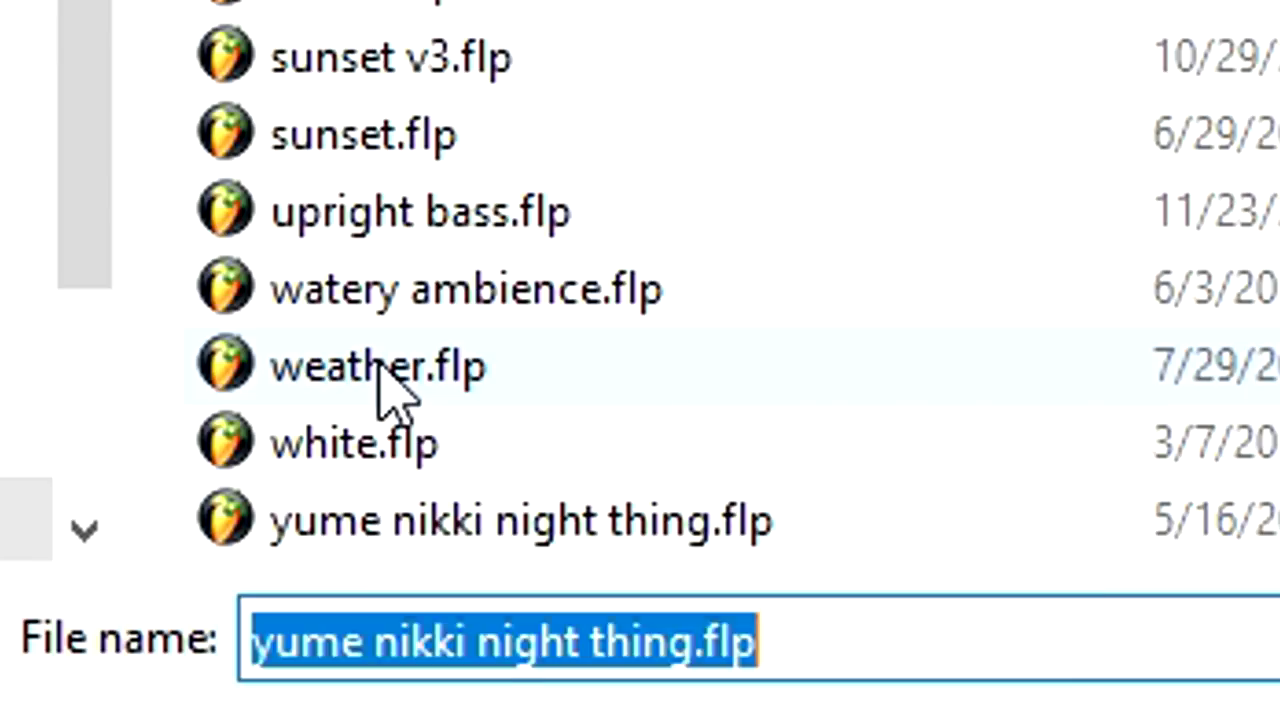
pyautogui.click(385, 385)
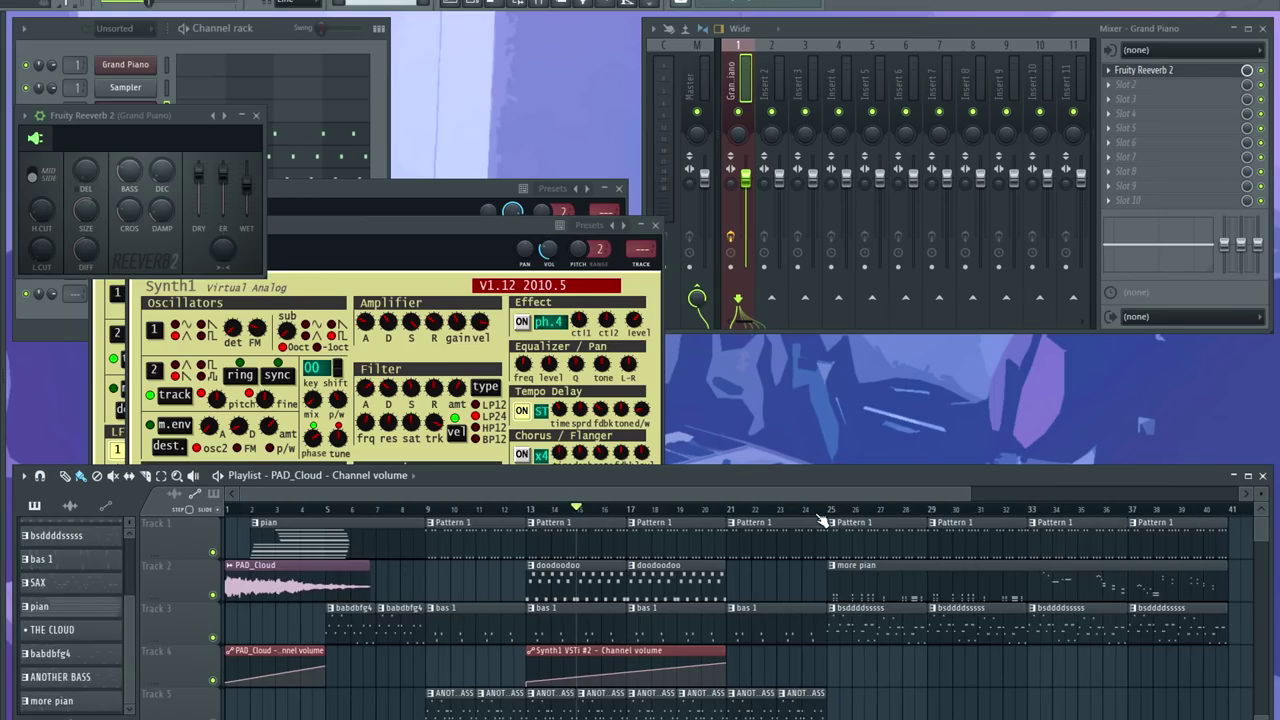
# Examine the weather.flp arrangement in the playlist, including the section around bar 40, and stop playback
pyautogui.moveTo(789, 497); pyautogui.dragTo(988, 493)
pyautogui.click(930, 508)
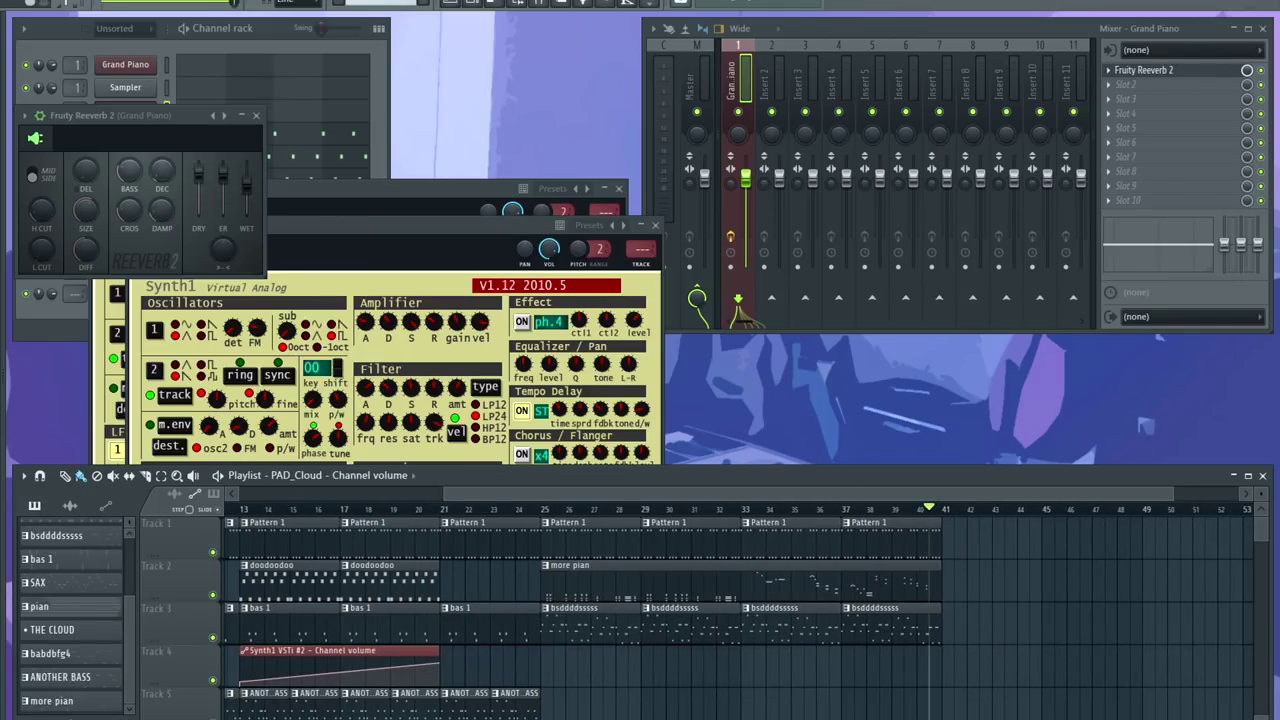
pyautogui.moveTo(943, 491); pyautogui.dragTo(623, 505)
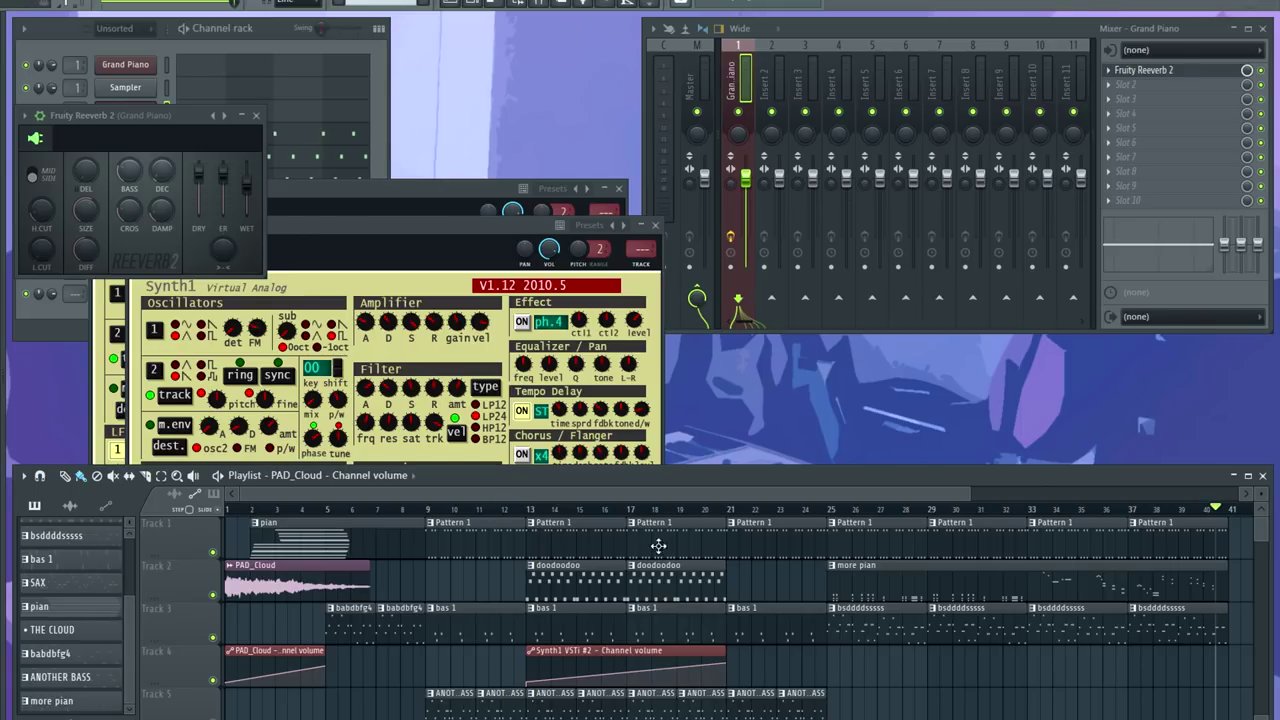
pyautogui.keyDown('ctrl'); pyautogui.scroll(2, 463, 609); pyautogui.keyUp('ctrl')
pyautogui.scroll(-3, 466, 603)
pyautogui.scroll(3, 471, 603)
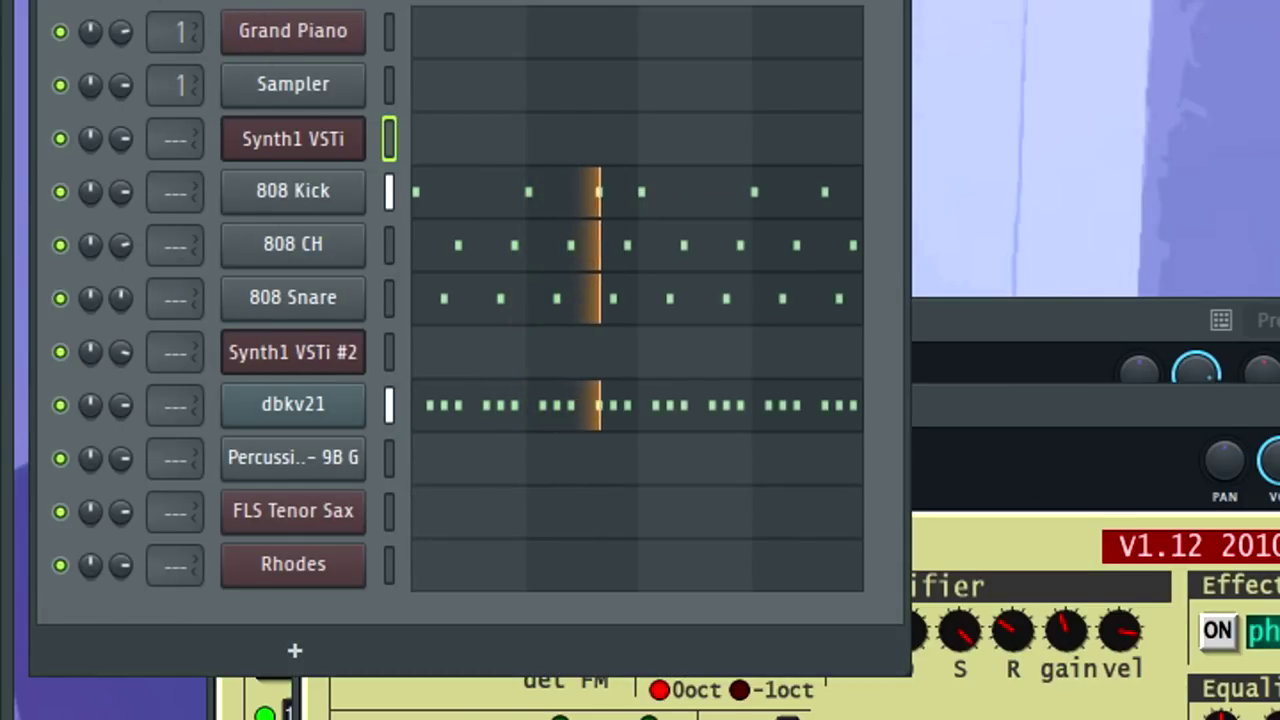
pyautogui.press('space')
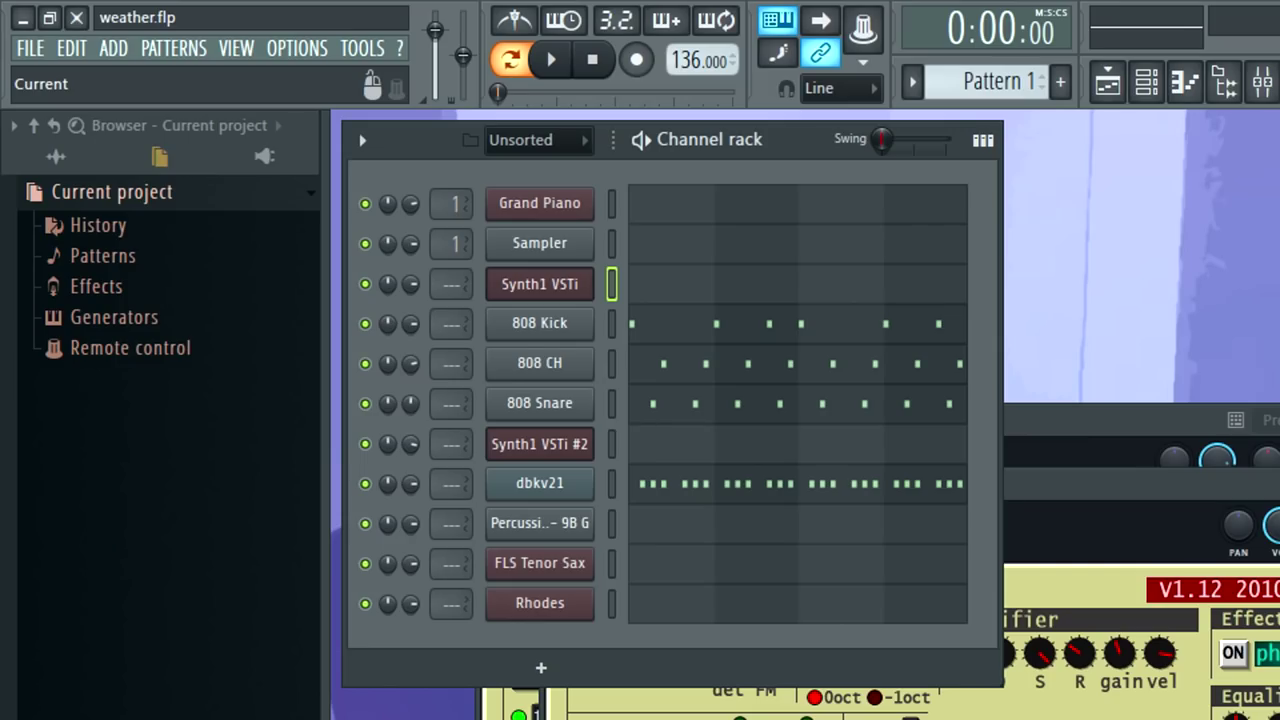
# Save the project as a new copy named weather v2.flp
pyautogui.click(30, 48)
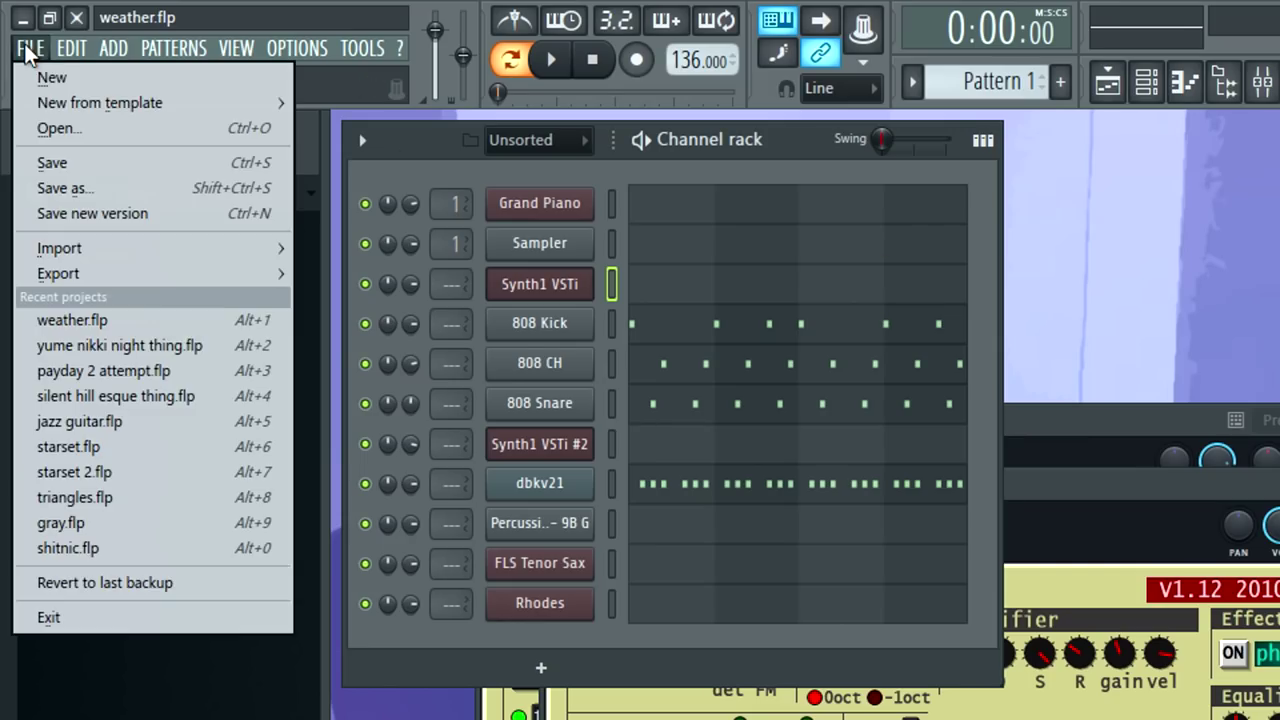
pyautogui.click(97, 187)
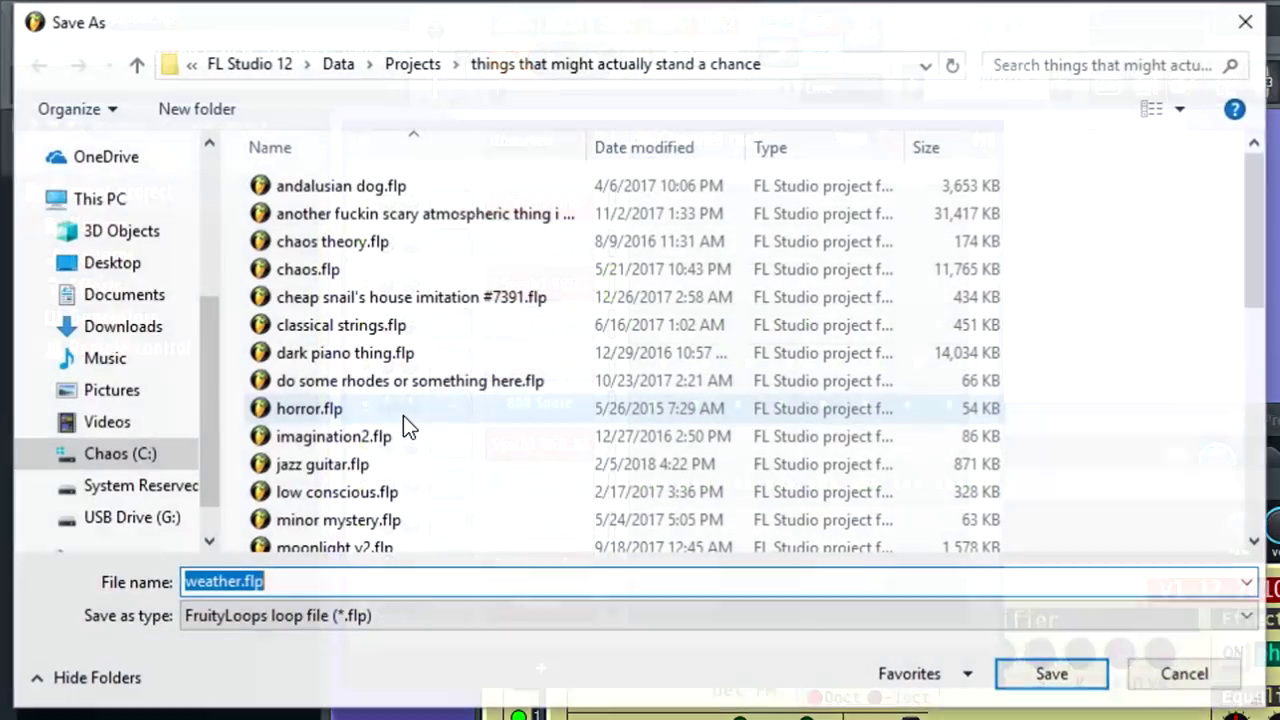
pyautogui.click(237, 583)
pyautogui.write('v2')
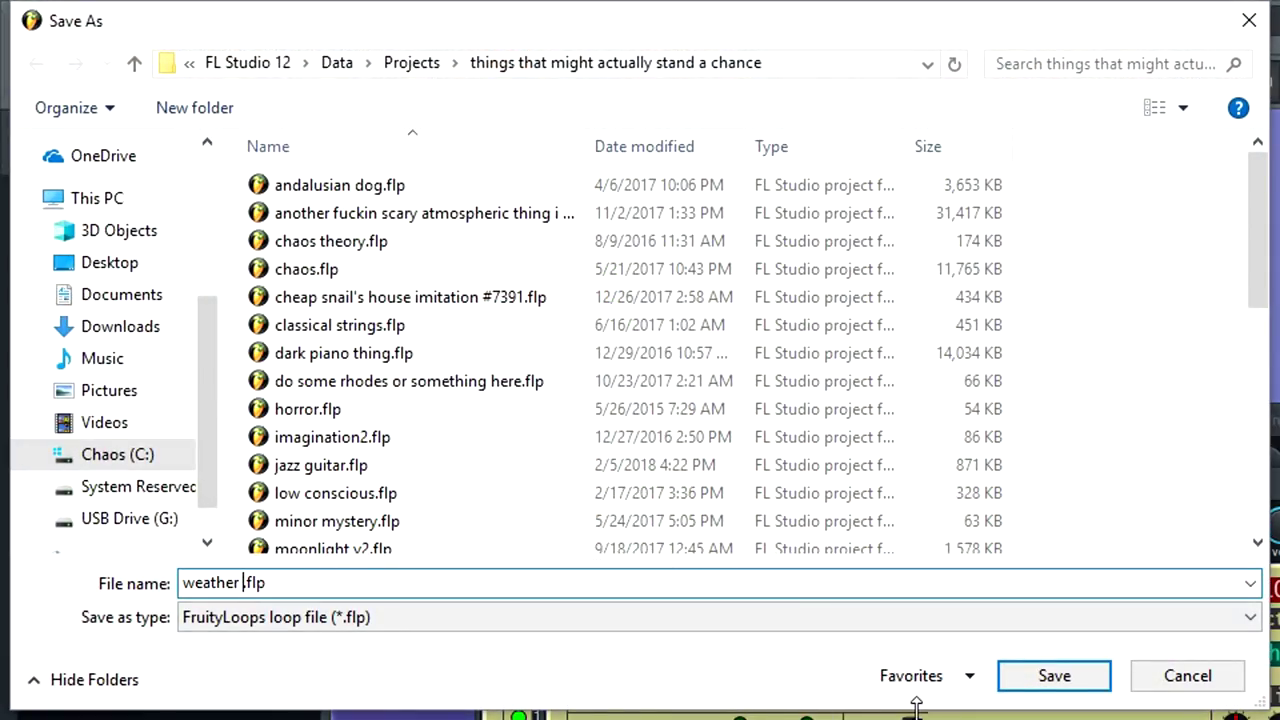
pyautogui.press('Return')
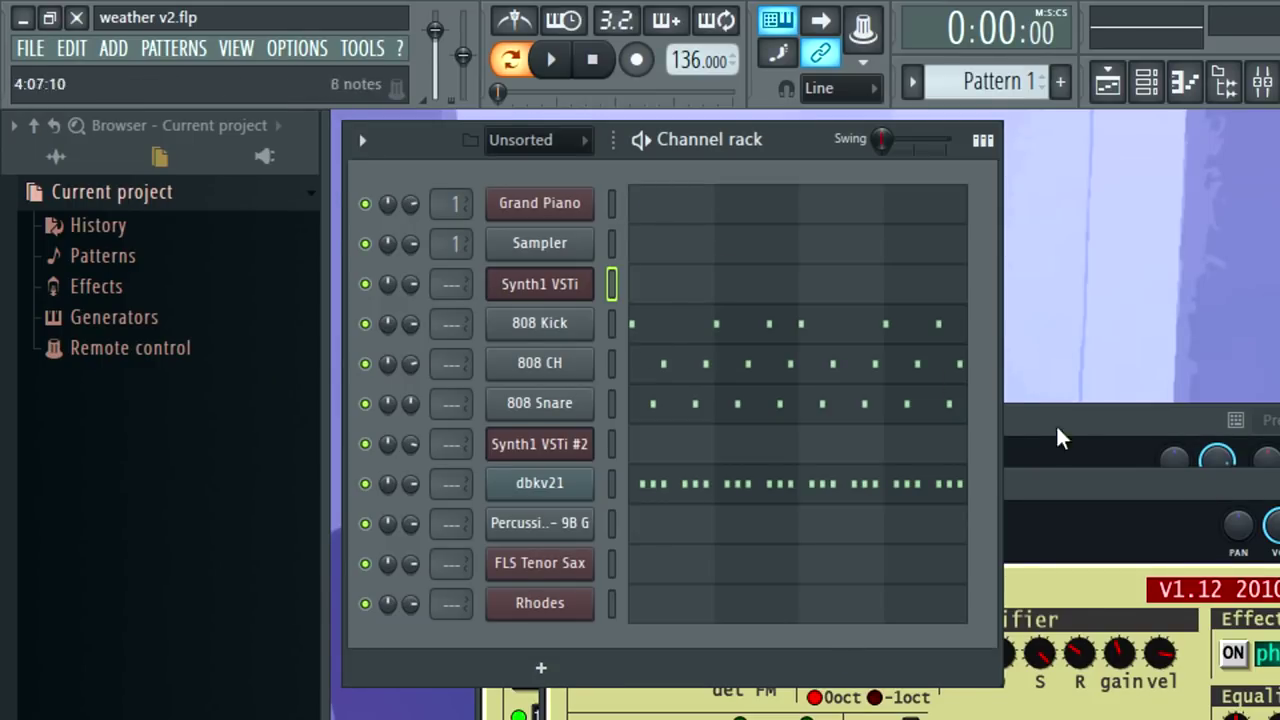
# Replace the 808 Kick channel's sample with Pow Kick from the Kicks folder of the Drums pack
pyautogui.rightClick(538, 320)
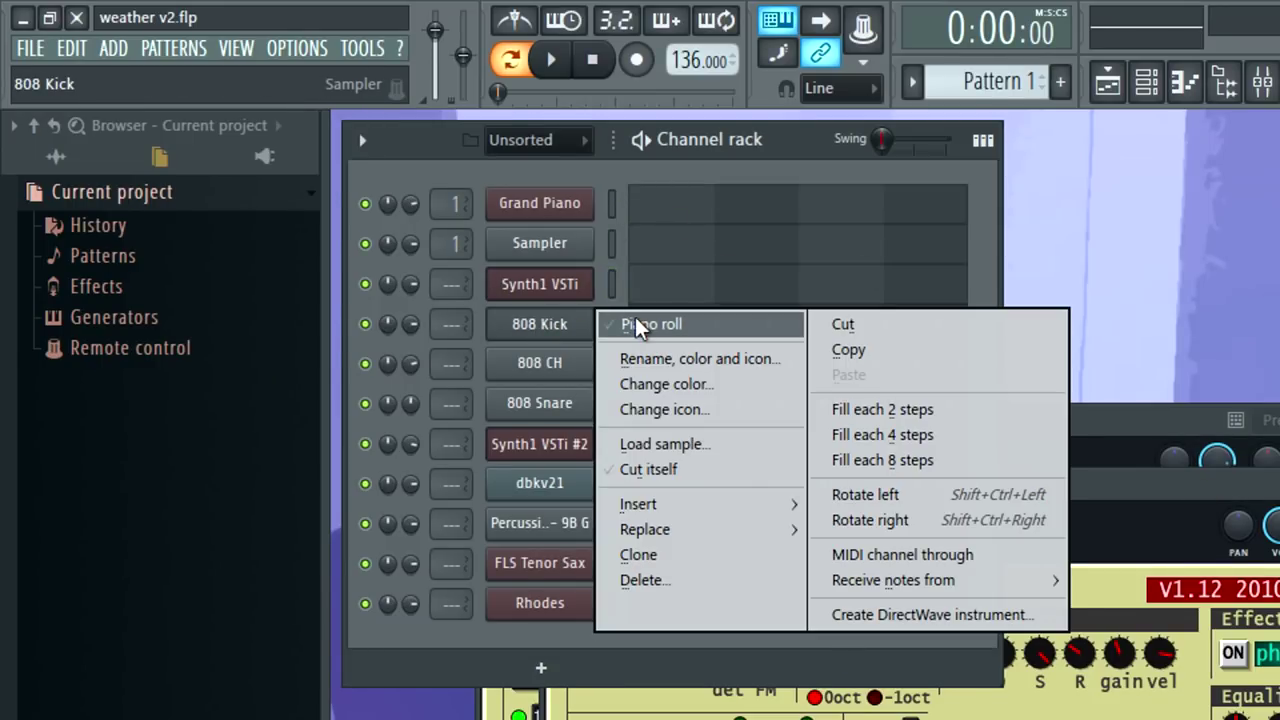
pyautogui.moveTo(682, 540)
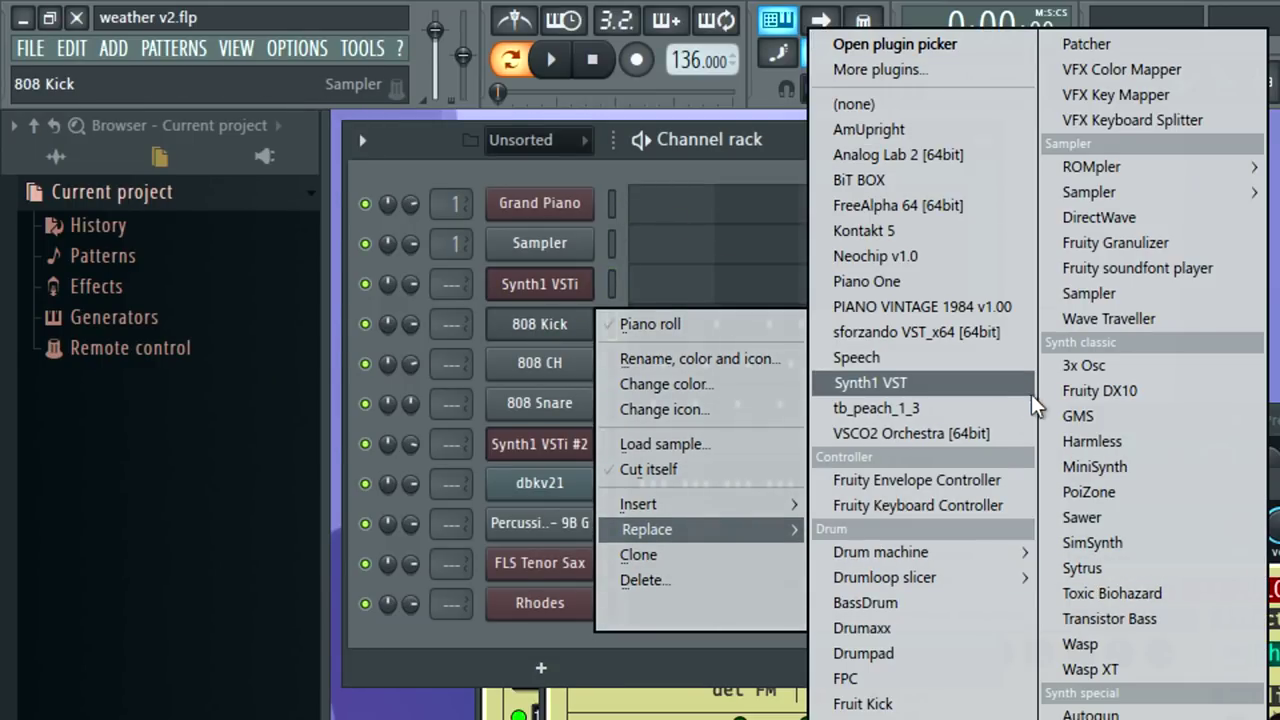
pyautogui.click(48, 157)
pyautogui.scroll(-3, 36, 458)
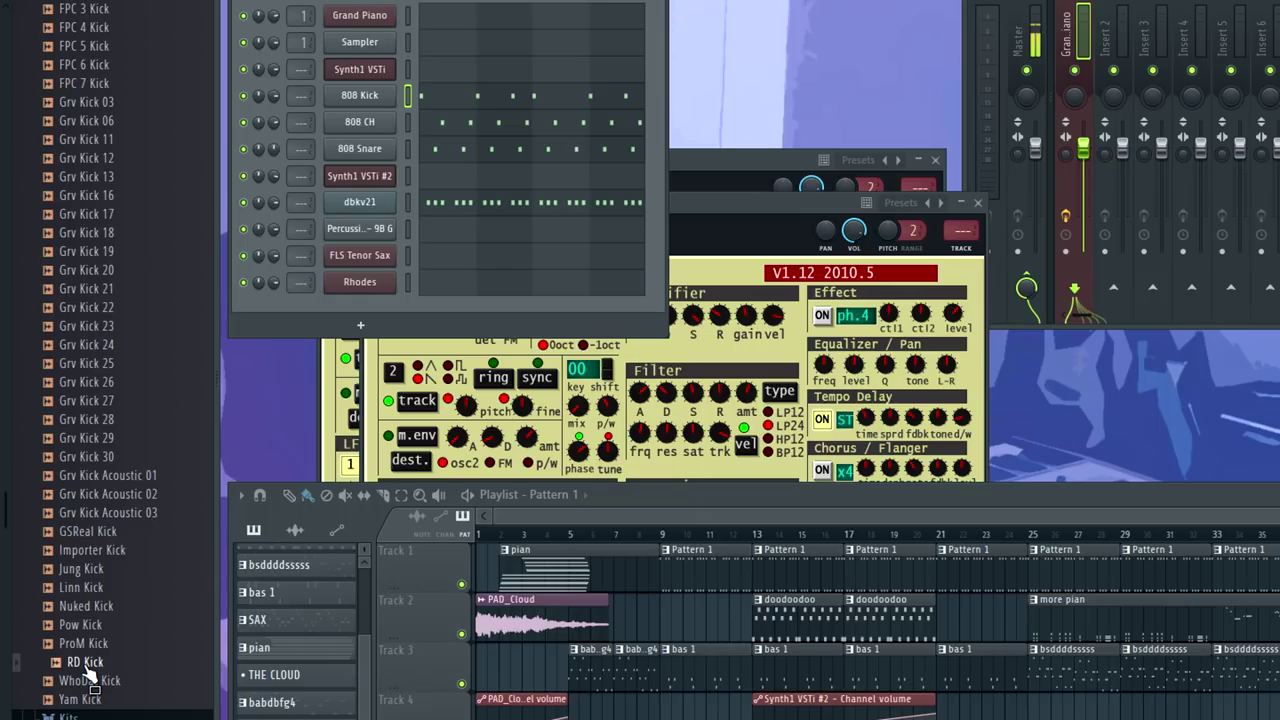
pyautogui.moveTo(86, 628); pyautogui.dragTo(362, 100)
pyautogui.press('space')
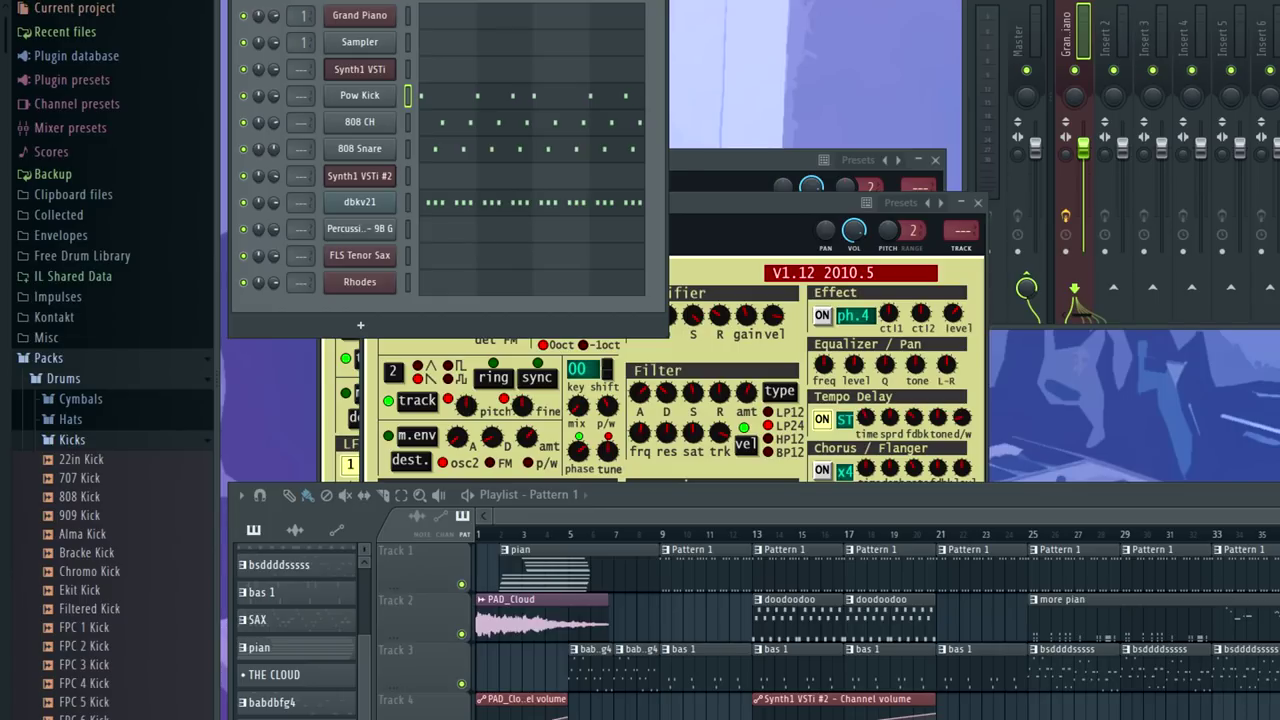
# Look through the drum sample folders and listen to the arrangement from bar 25
pyautogui.scroll(-12, 166, 435)
pyautogui.scroll(-8, 110, 416)
pyautogui.scroll(15, 100, 412)
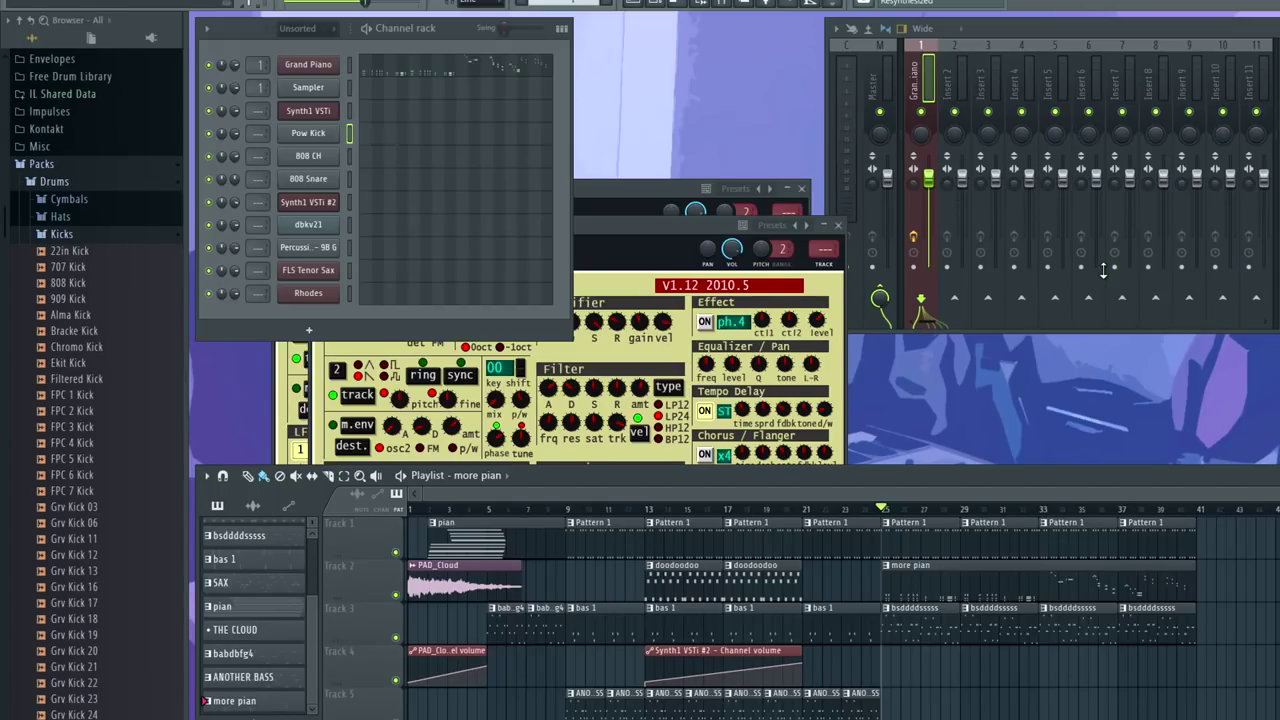
pyautogui.press('space')
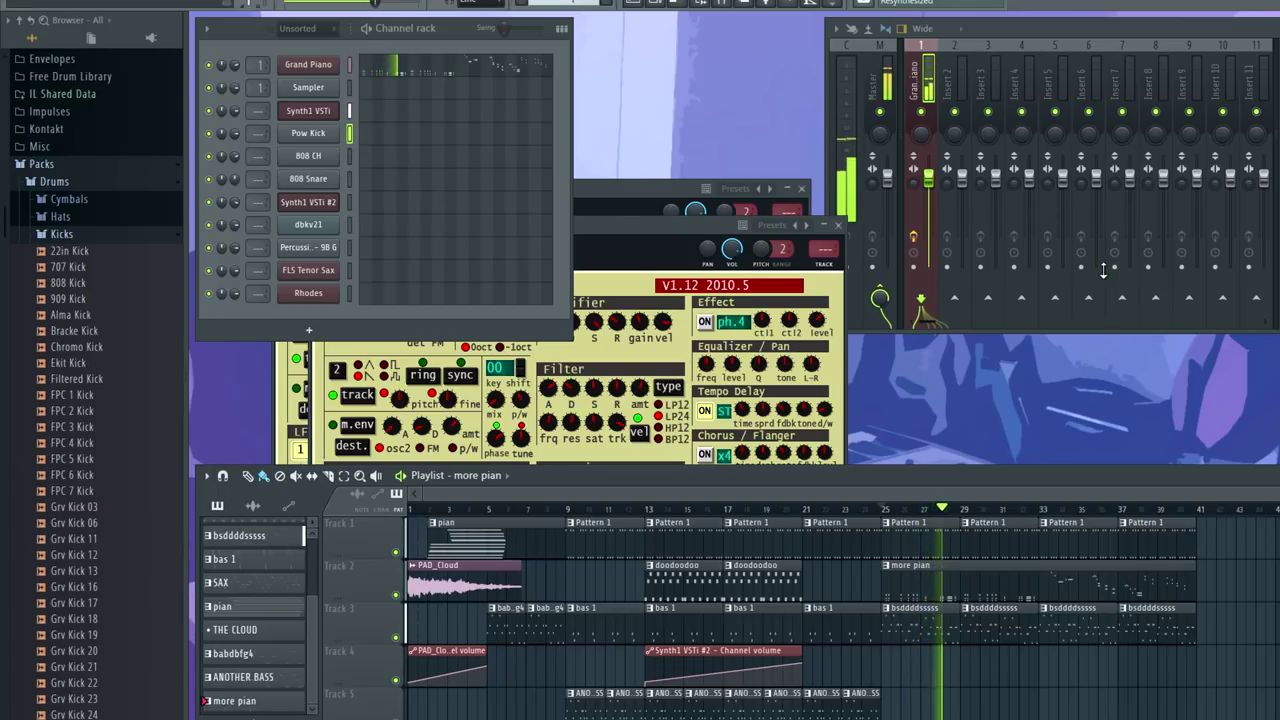
pyautogui.press('space')
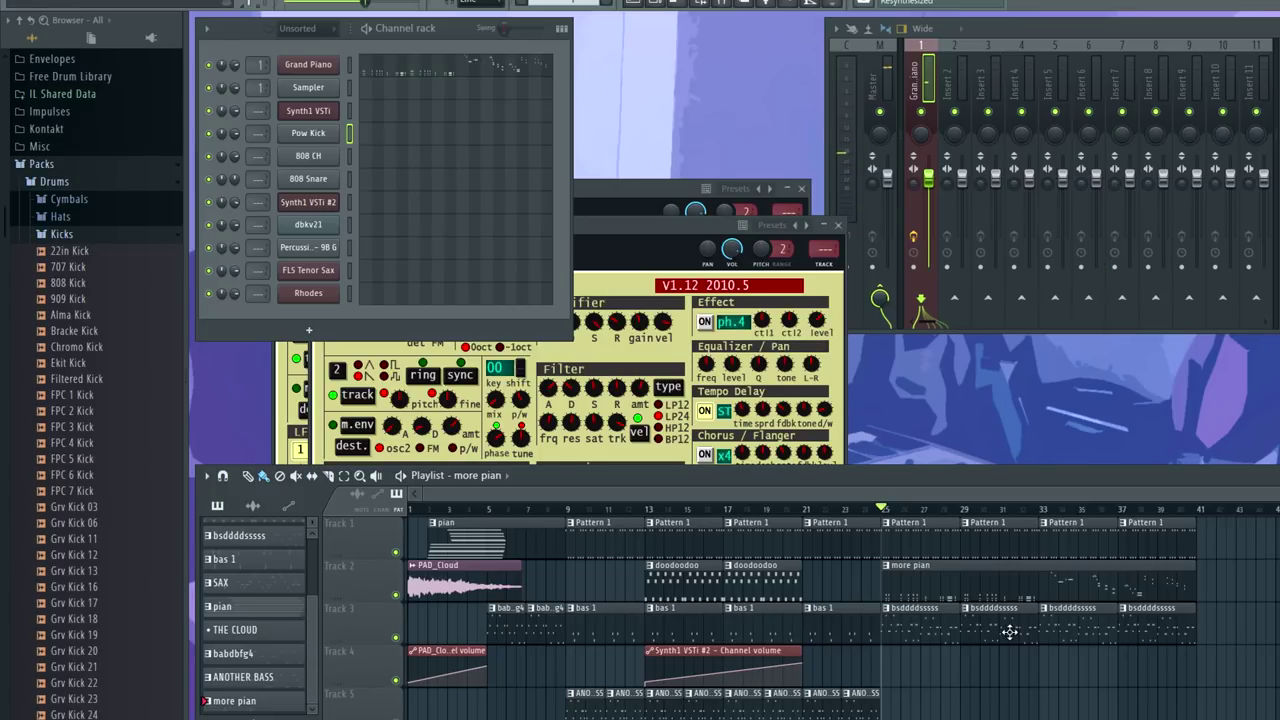
pyautogui.click(67, 1)
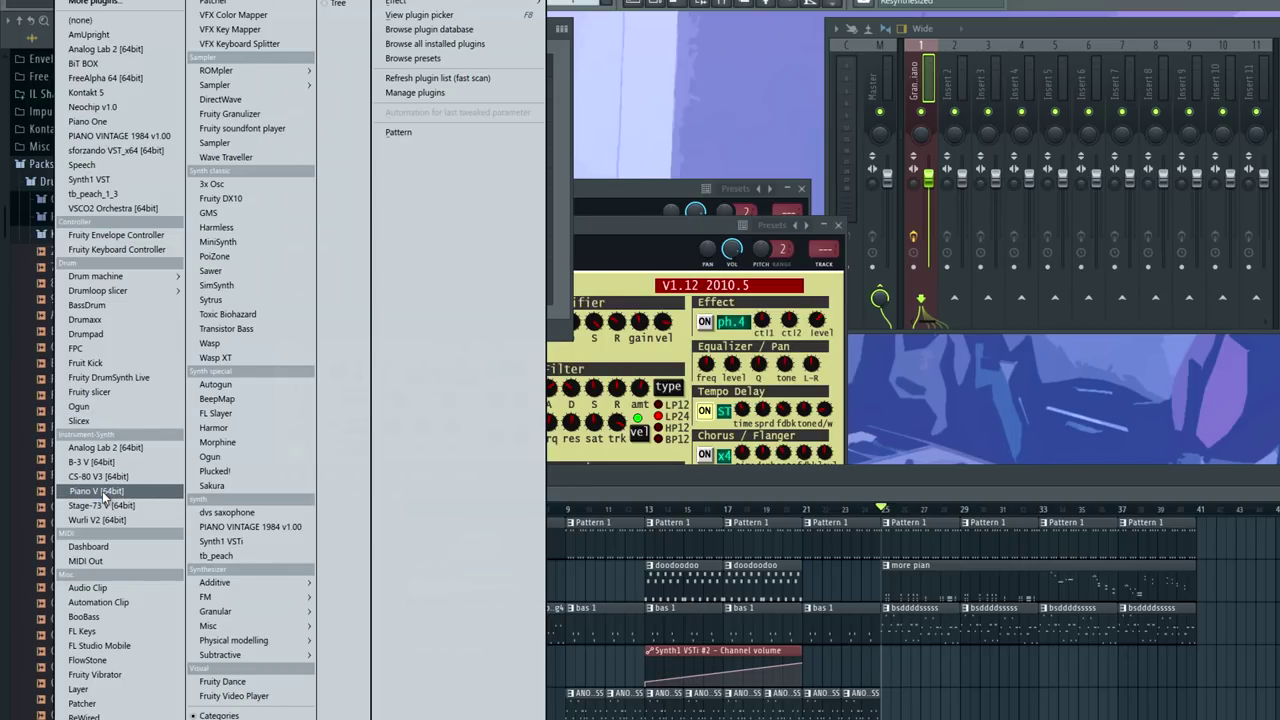
pyautogui.click(640, 496)
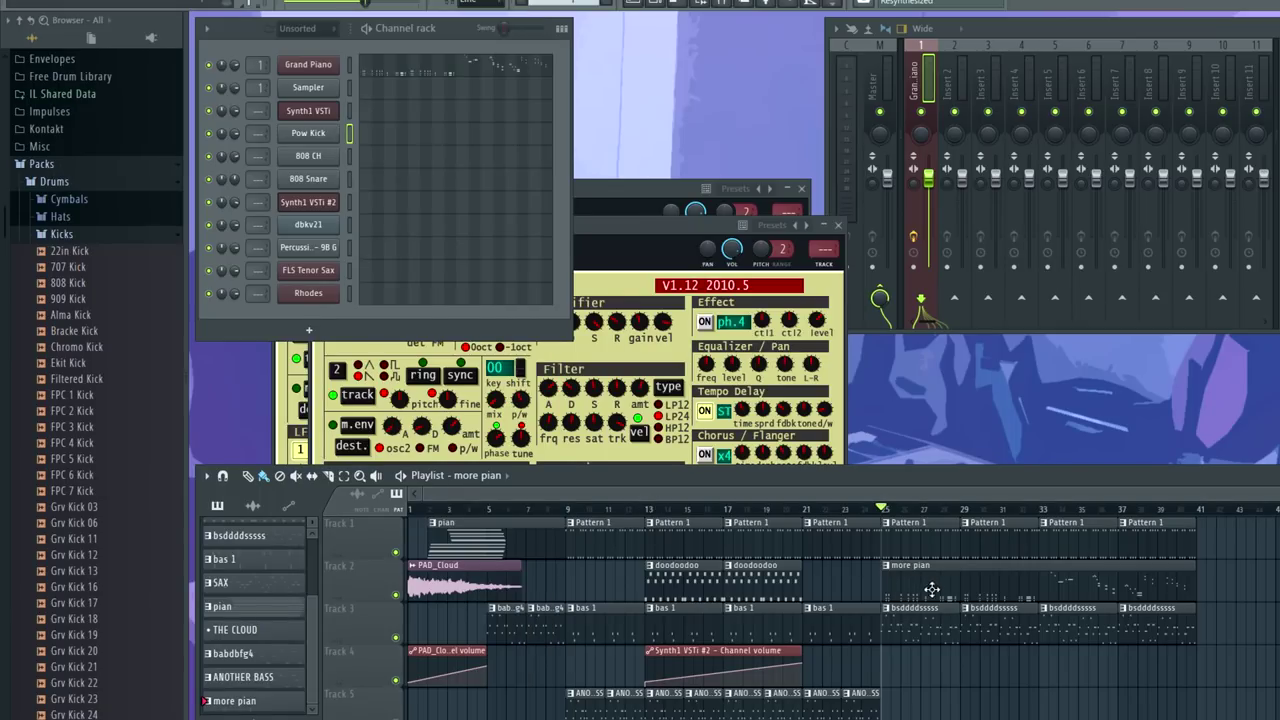
pyautogui.scroll(3, 951, 592)
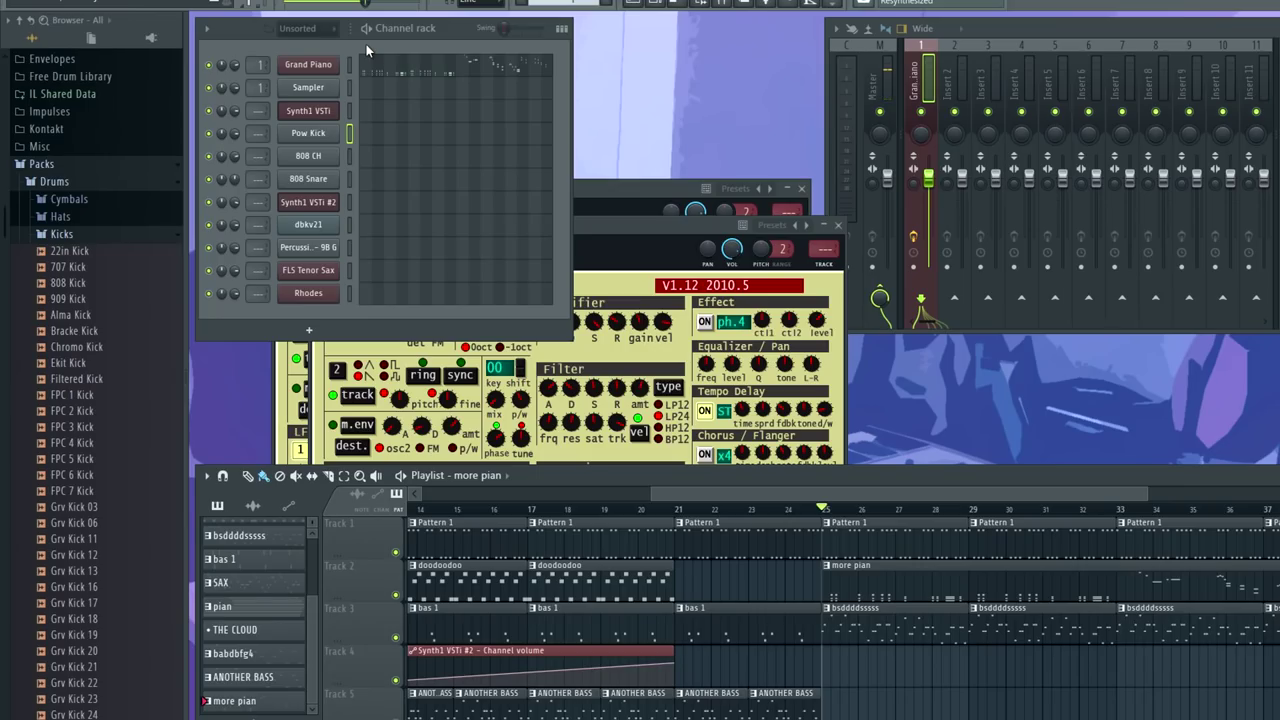
pyautogui.click(349, 66)
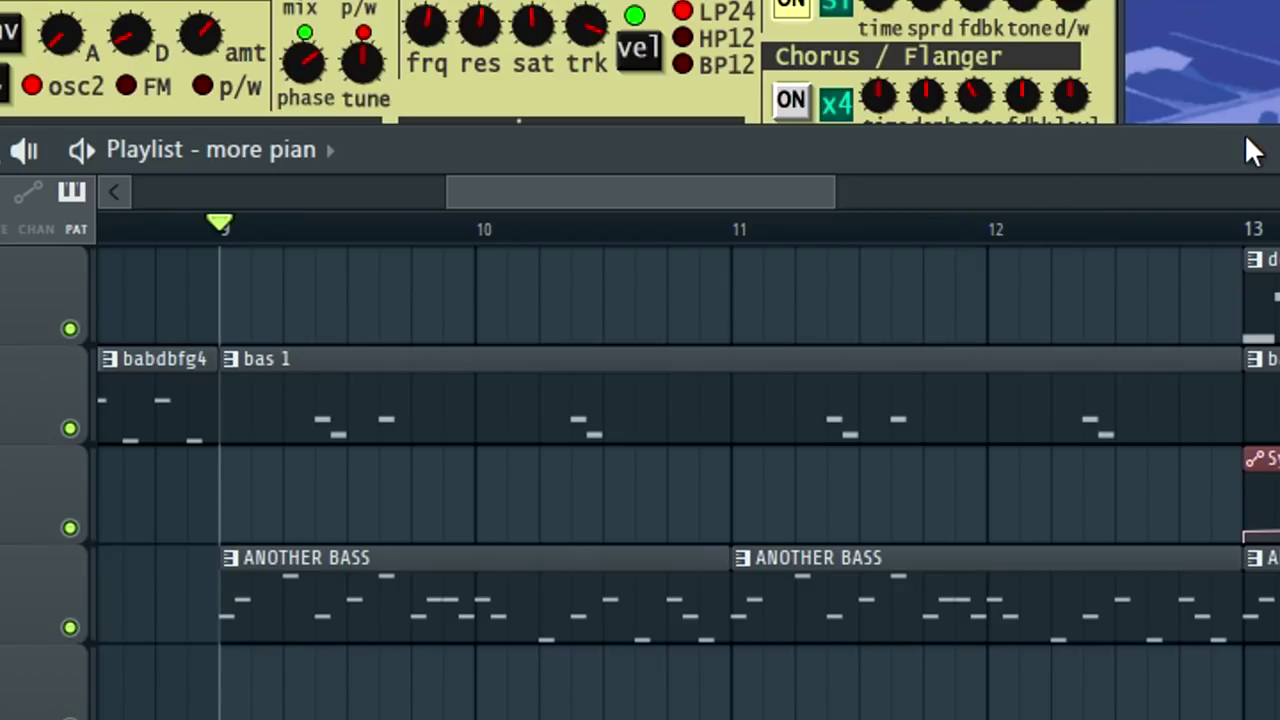
# Play the two bass parts together from bar 9, and play bas 1 alone with the ANOTHER BASS track muted
pyautogui.press('space')
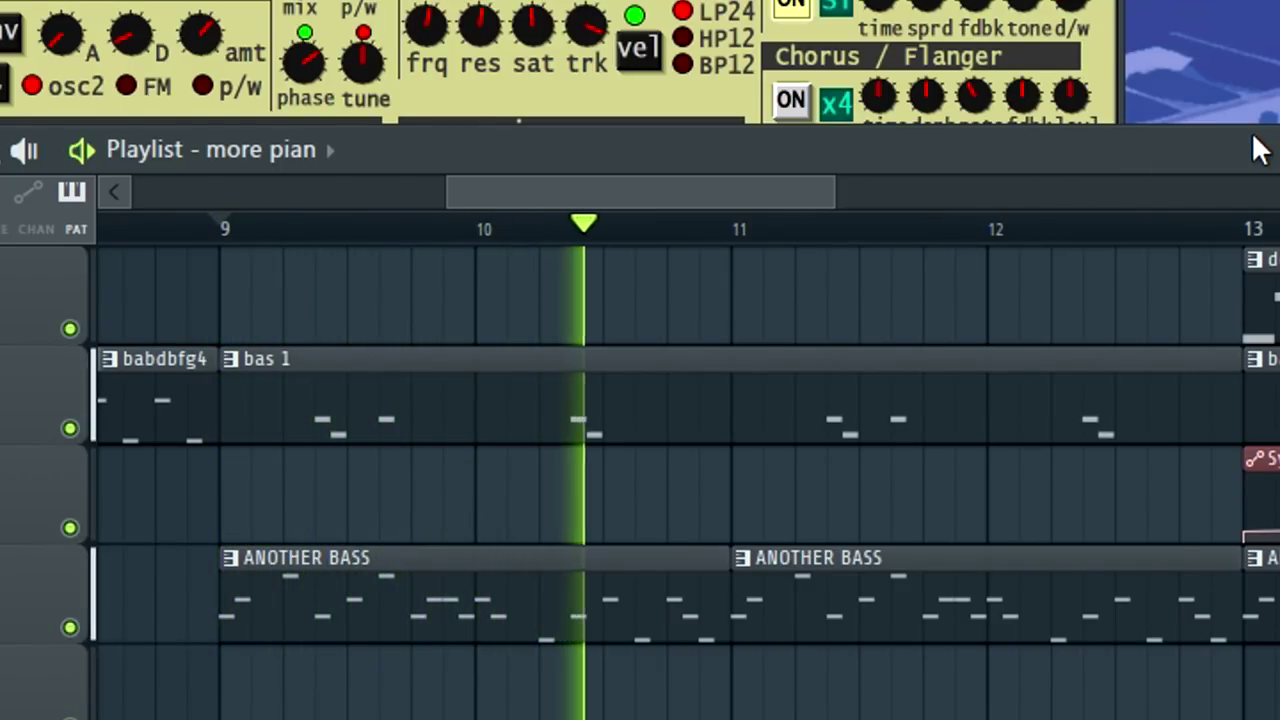
pyautogui.press('space')
pyautogui.click(70, 627)
pyautogui.press('space')
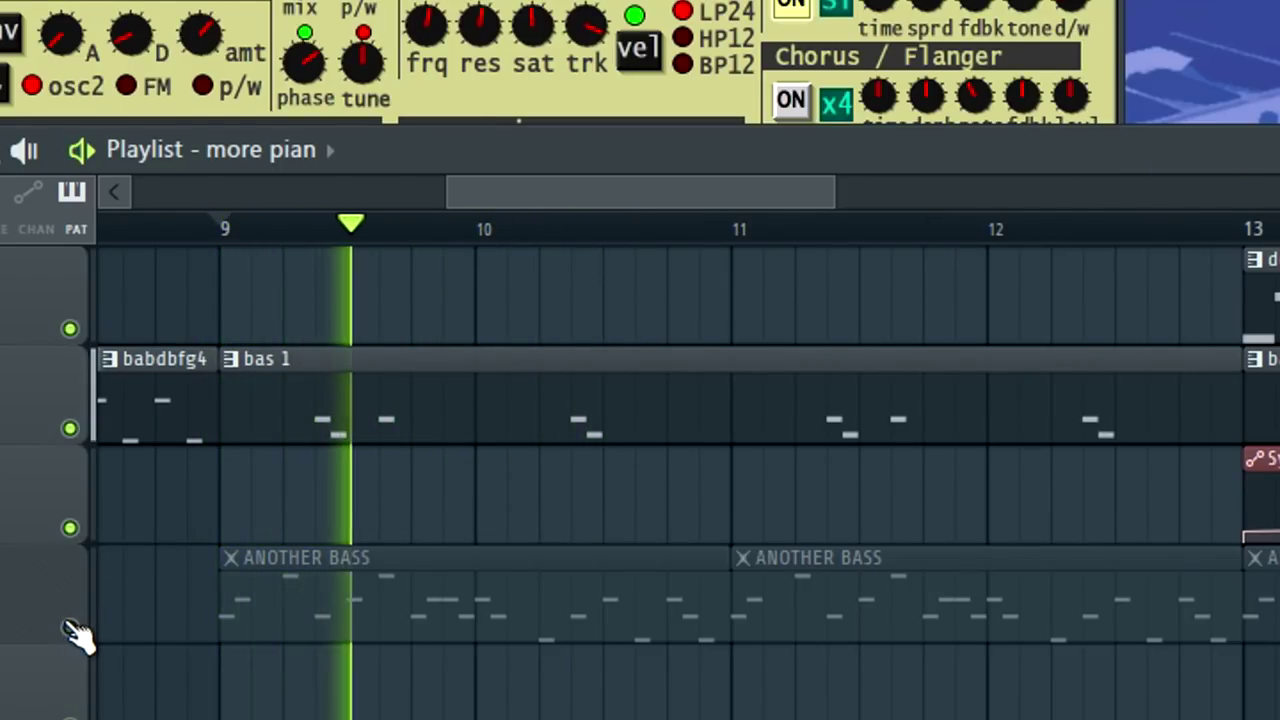
pyautogui.press('space')
# Unmute the ANOTHER BASS track, toggle the mute of the bas 1 track and replay the section from bar 9
pyautogui.click(70, 627)
pyautogui.click(70, 428)
pyautogui.click(70, 428)
pyautogui.press('space')
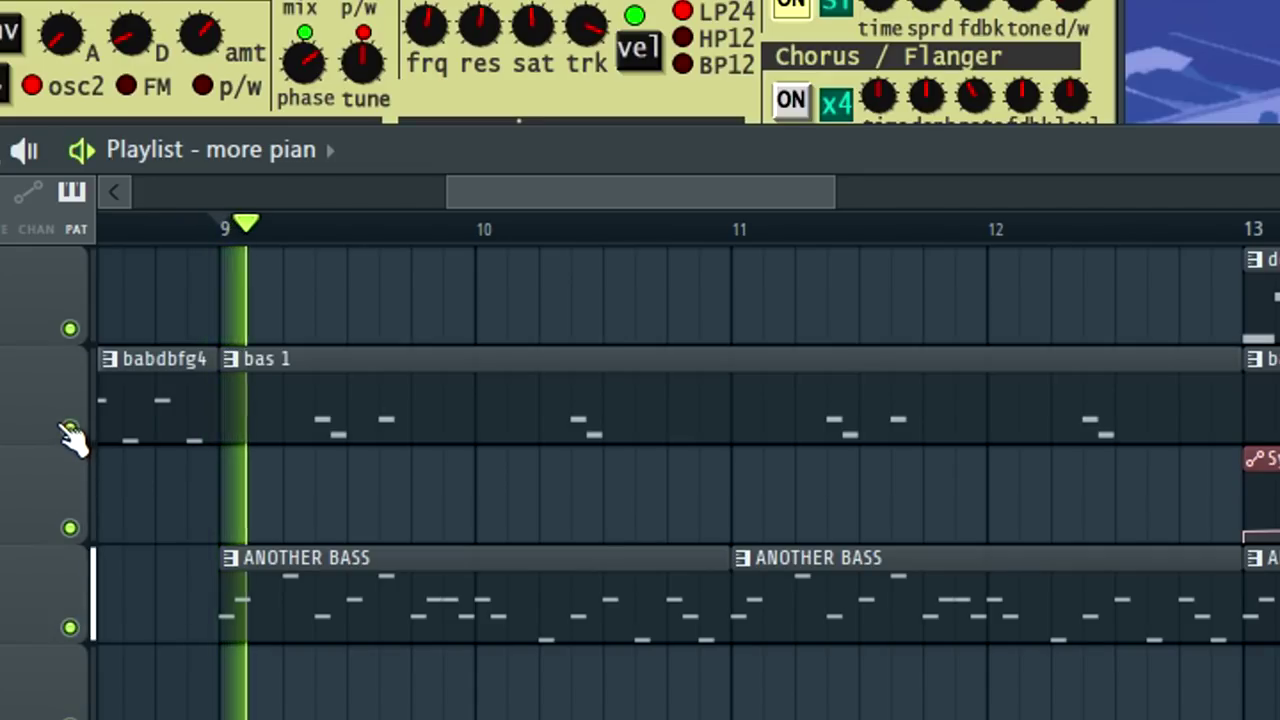
pyautogui.press('space')
# Select the bas 1 pattern and compare its notes with those of ANOTHER BASS from bar 9
pyautogui.click(329, 429)
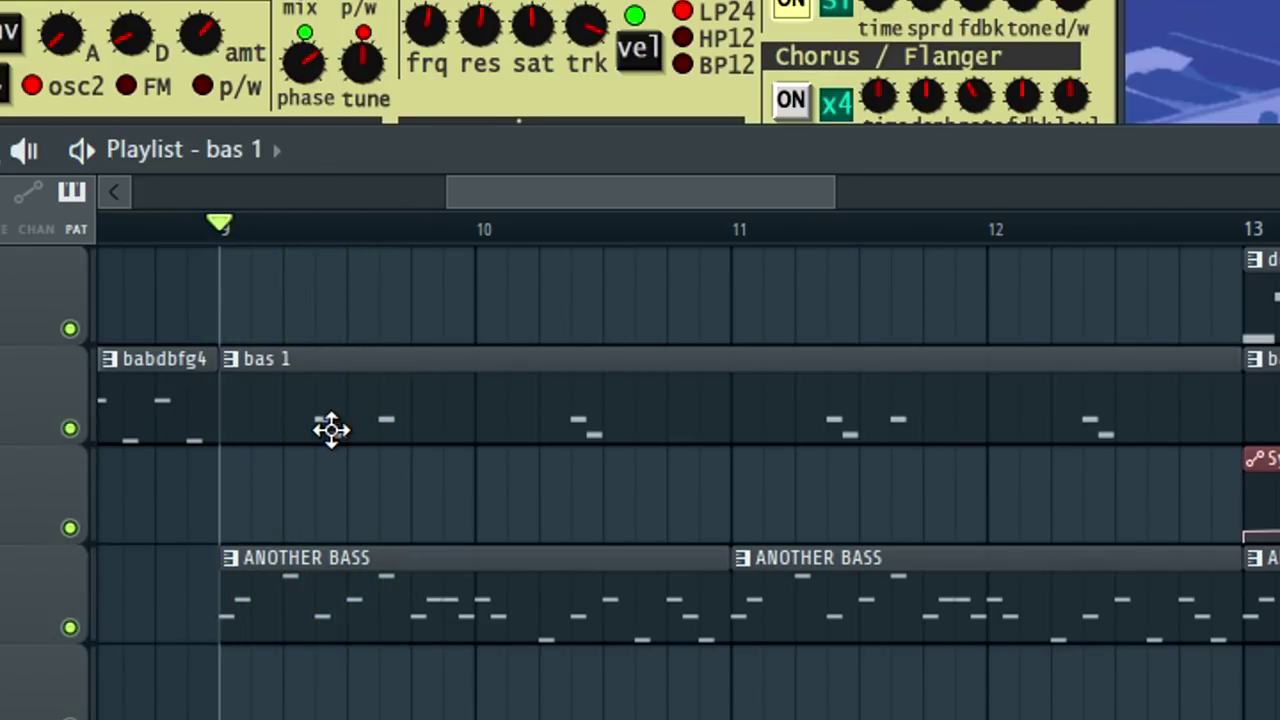
pyautogui.scroll(2, 297, 577)
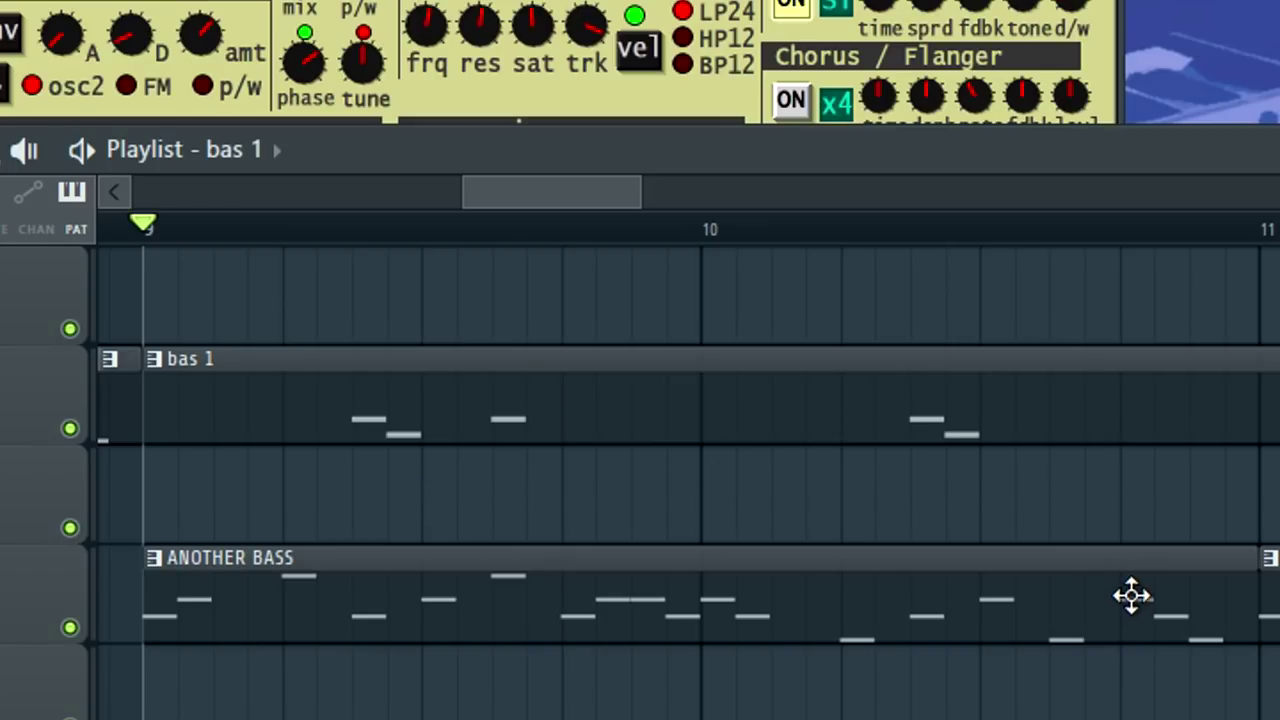
pyautogui.moveTo(527, 193); pyautogui.dragTo(485, 199)
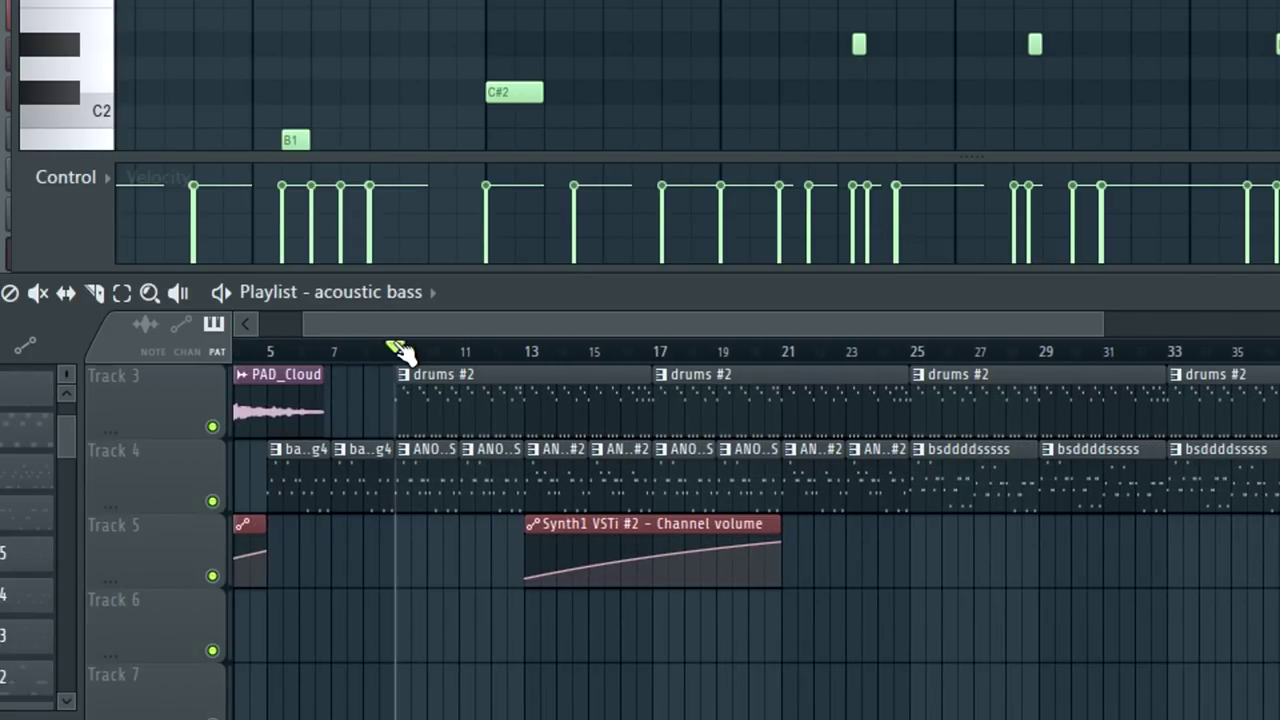
# Try the drums pattern in place of drums #2 at bar 9 of Track 3, play it and undo the swap
pyautogui.scroll(2, 430, 520)
pyautogui.press('space')
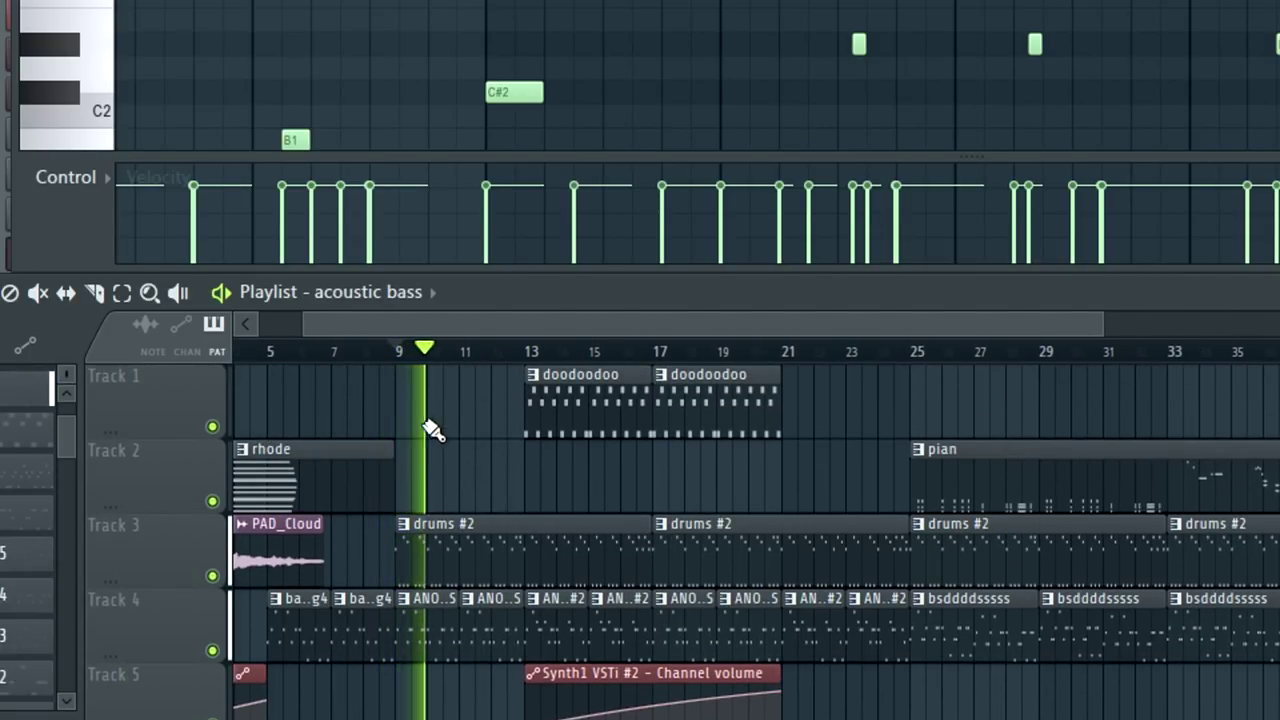
pyautogui.click(428, 292)
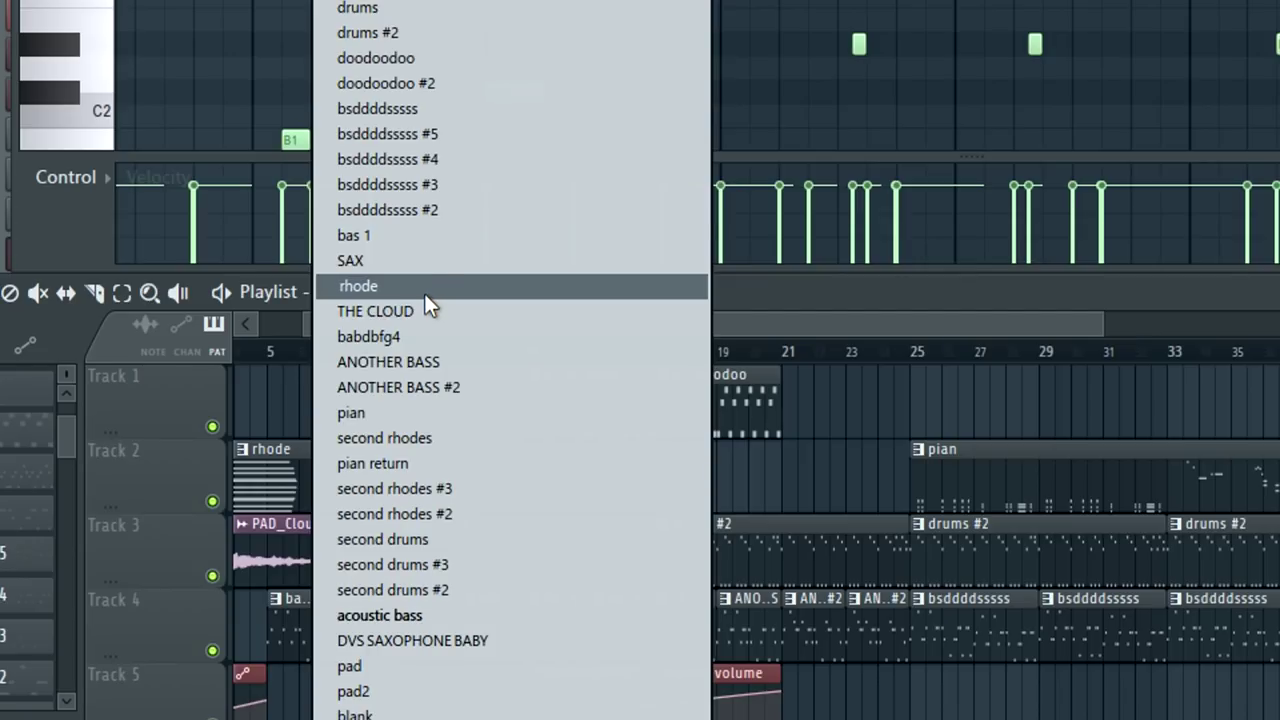
pyautogui.click(388, 9)
pyautogui.moveTo(430, 530); pyautogui.dragTo(402, 537)
pyautogui.press('space')
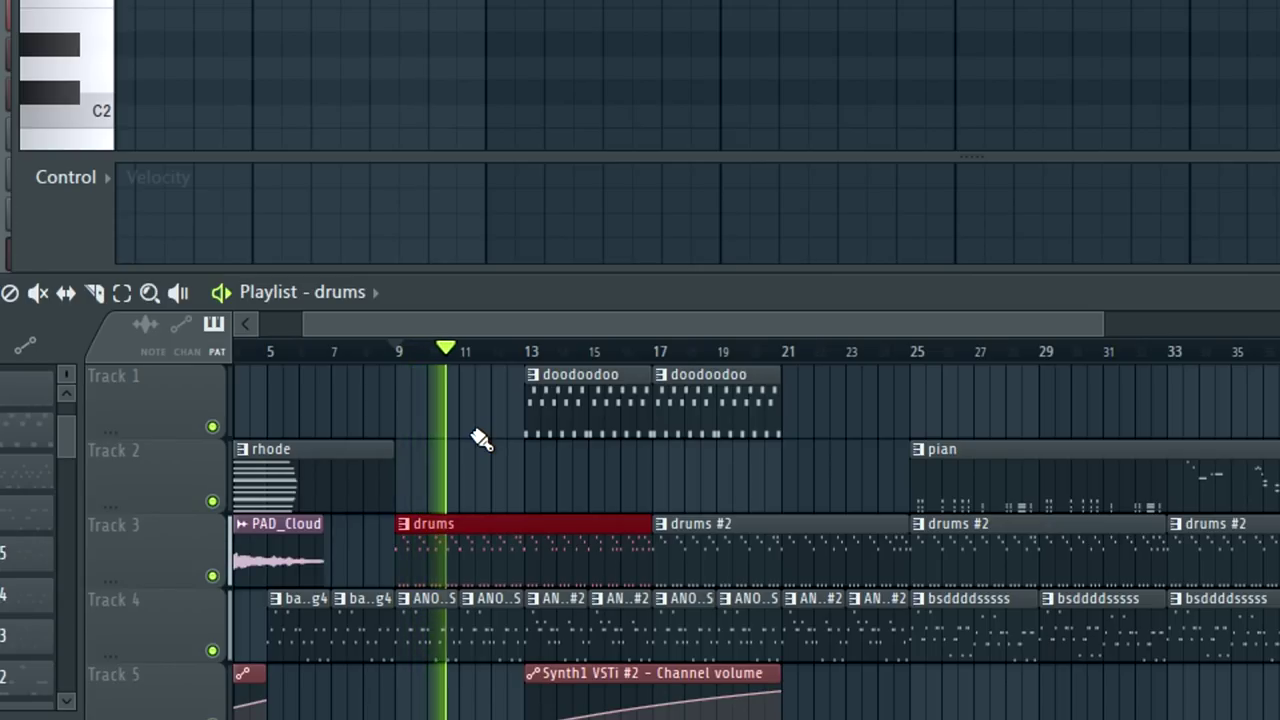
pyautogui.press('space')
pyautogui.hotkey('ctrl', 'alt', 'z')
pyautogui.hotkey('ctrl', 'alt', 'z')
# Play the section with drums #2 and ANOTHER BASS from bar 9
pyautogui.scroll(-3, 475, 432)
pyautogui.scroll(-3, 400, 511)
pyautogui.scroll(3, 340, 503)
pyautogui.press('space')
pyautogui.scroll(3, 394, 449)
pyautogui.scroll(2, 394, 449)
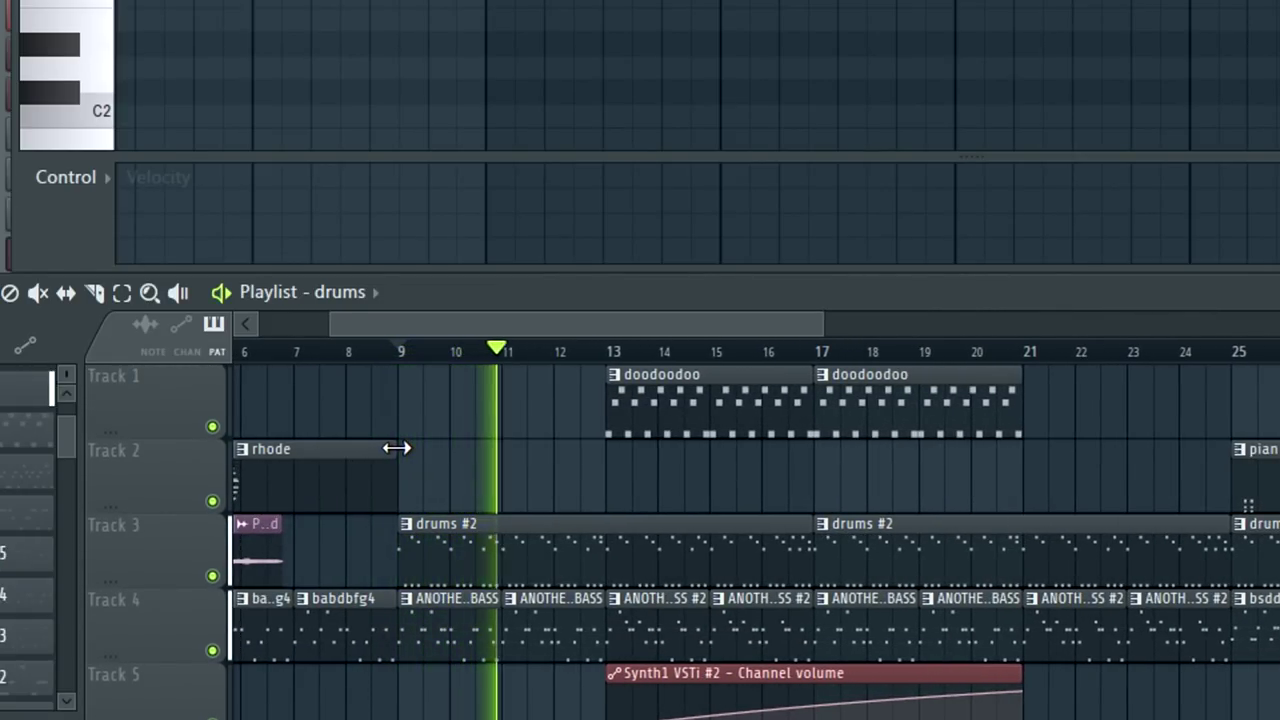
pyautogui.press('space')
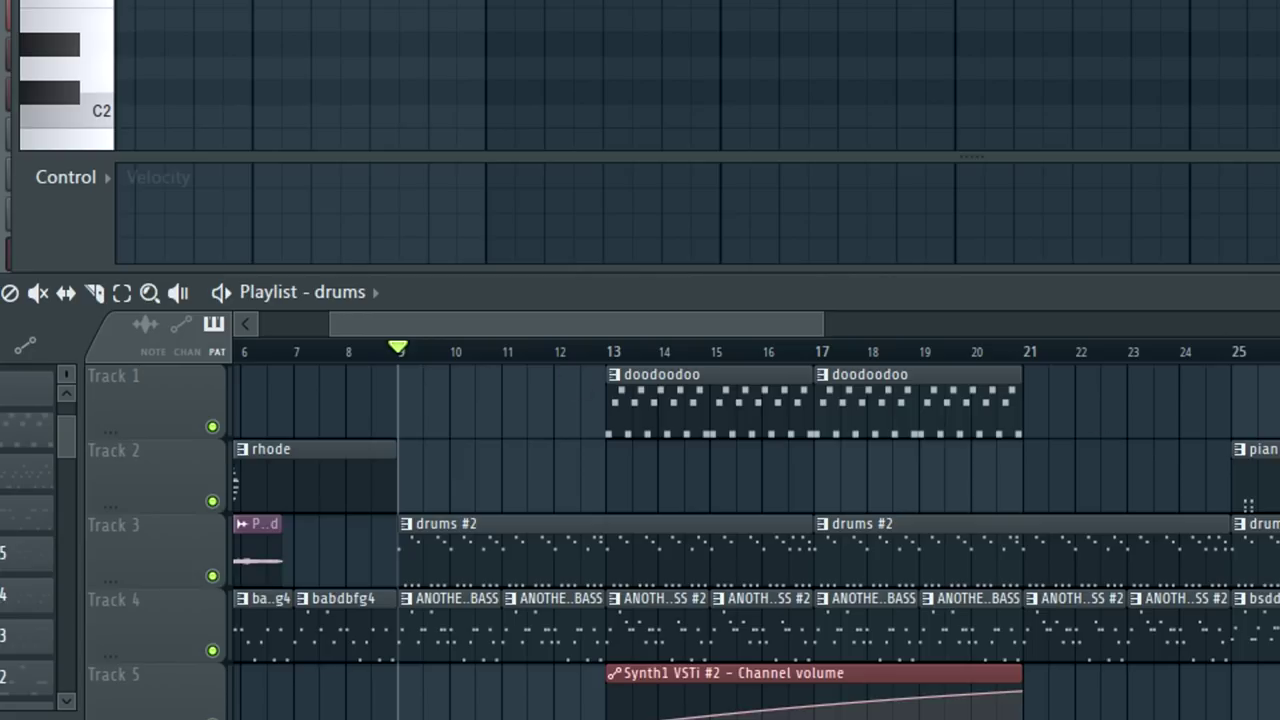
# Play the arrangement from just before bar 25 and look over the sections that follow
pyautogui.click(1236, 352)
pyautogui.click(1157, 349)
pyautogui.press('space')
pyautogui.moveTo(729, 323); pyautogui.dragTo(863, 323)
pyautogui.scroll(-2, 705, 452)
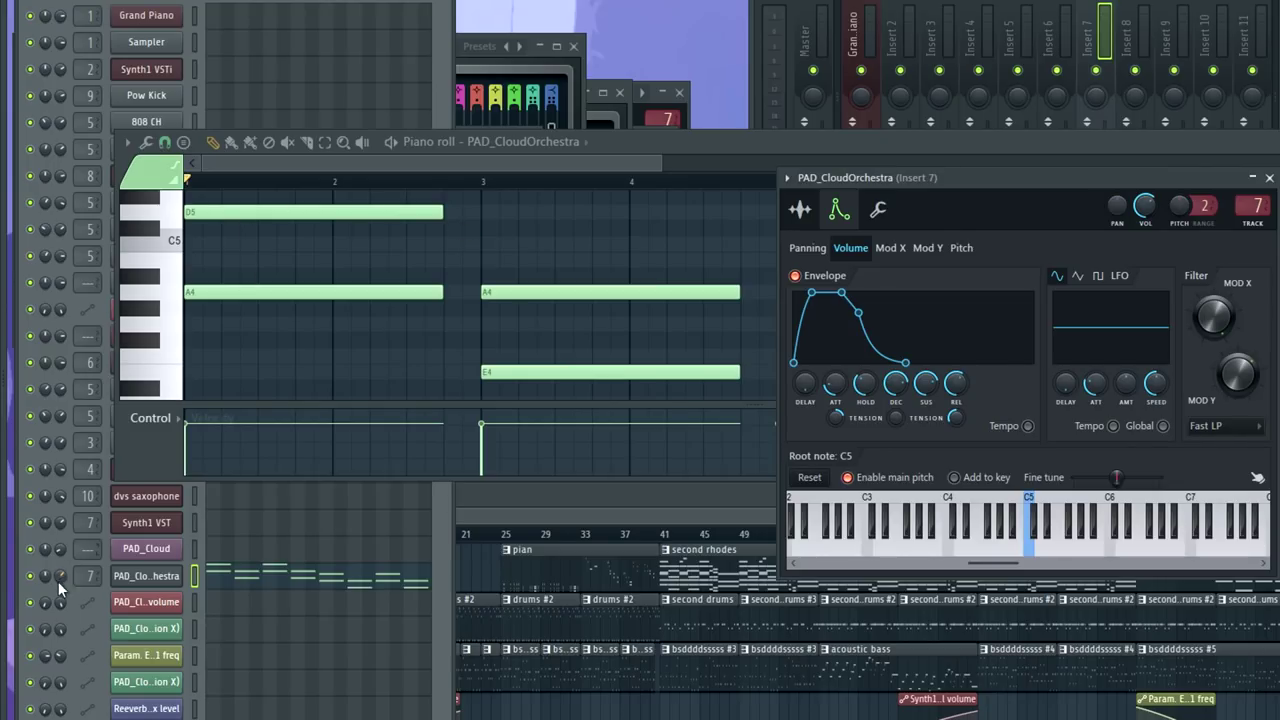
# Audition the D5 note of PAD_CloudOrchestra and view the lower range of its channel keyboard
pyautogui.click(160, 220)
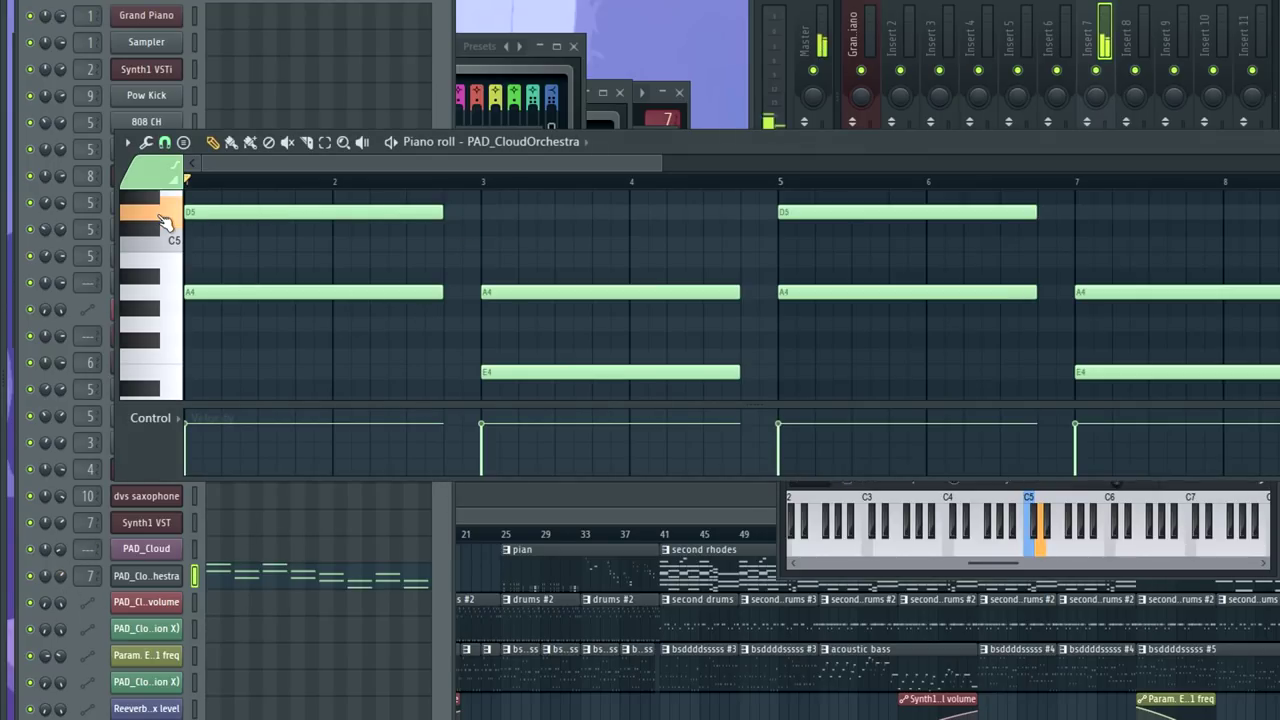
pyautogui.click(826, 564)
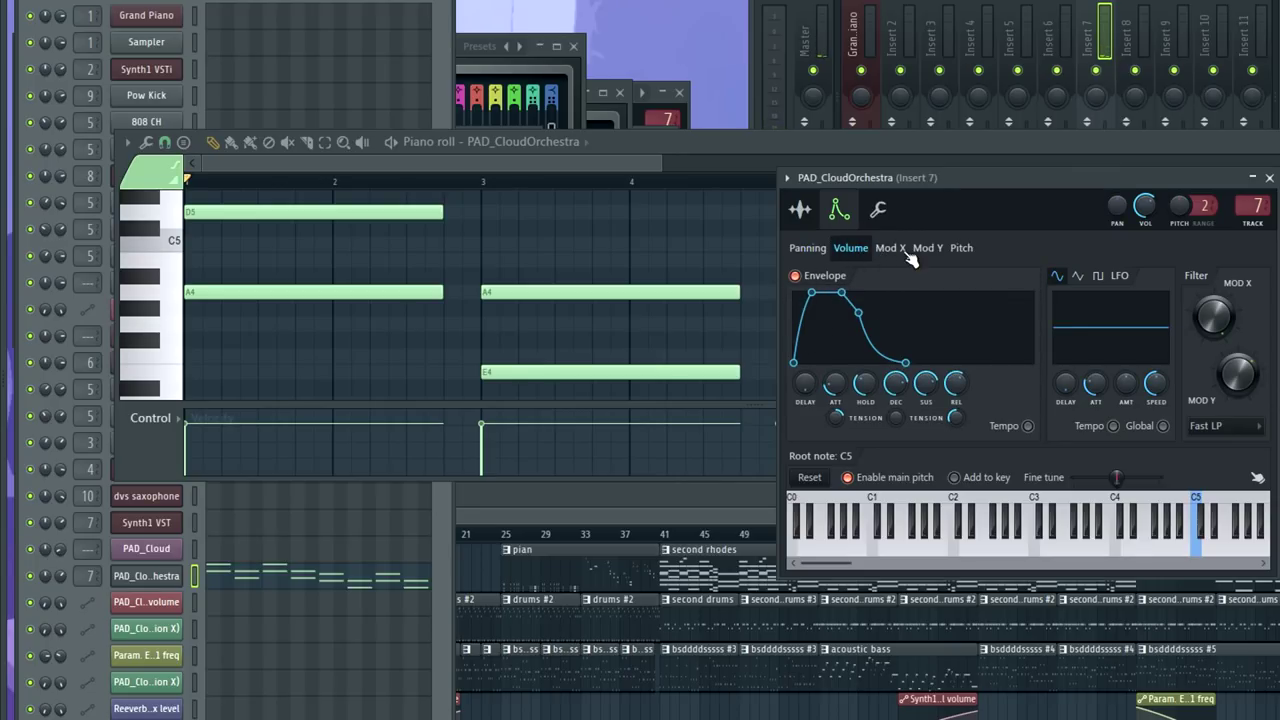
pyautogui.press('space')
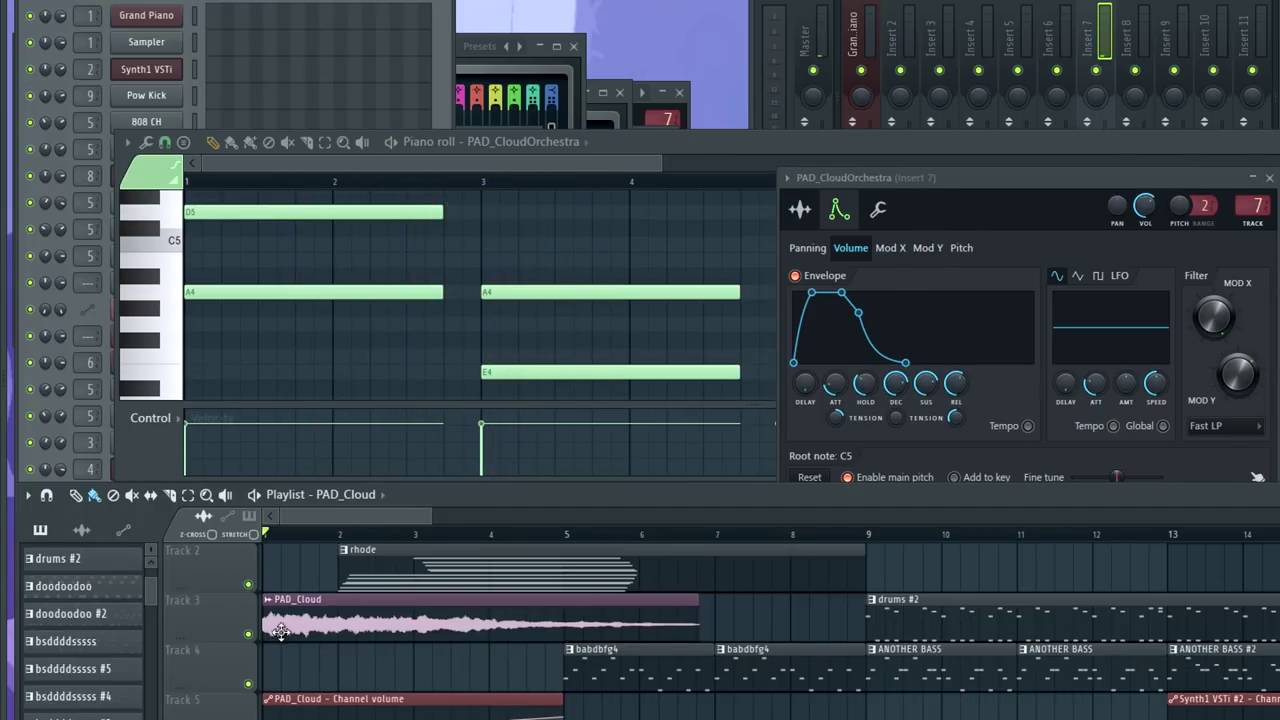
# Play the intro with the PAD_Cloud clip from bar 1 of the arrangement
pyautogui.scroll(-3, 295, 605)
pyautogui.scroll(3, 300, 607)
pyautogui.scroll(1, 295, 600)
pyautogui.scroll(-2, 294, 594)
pyautogui.scroll(2, 299, 608)
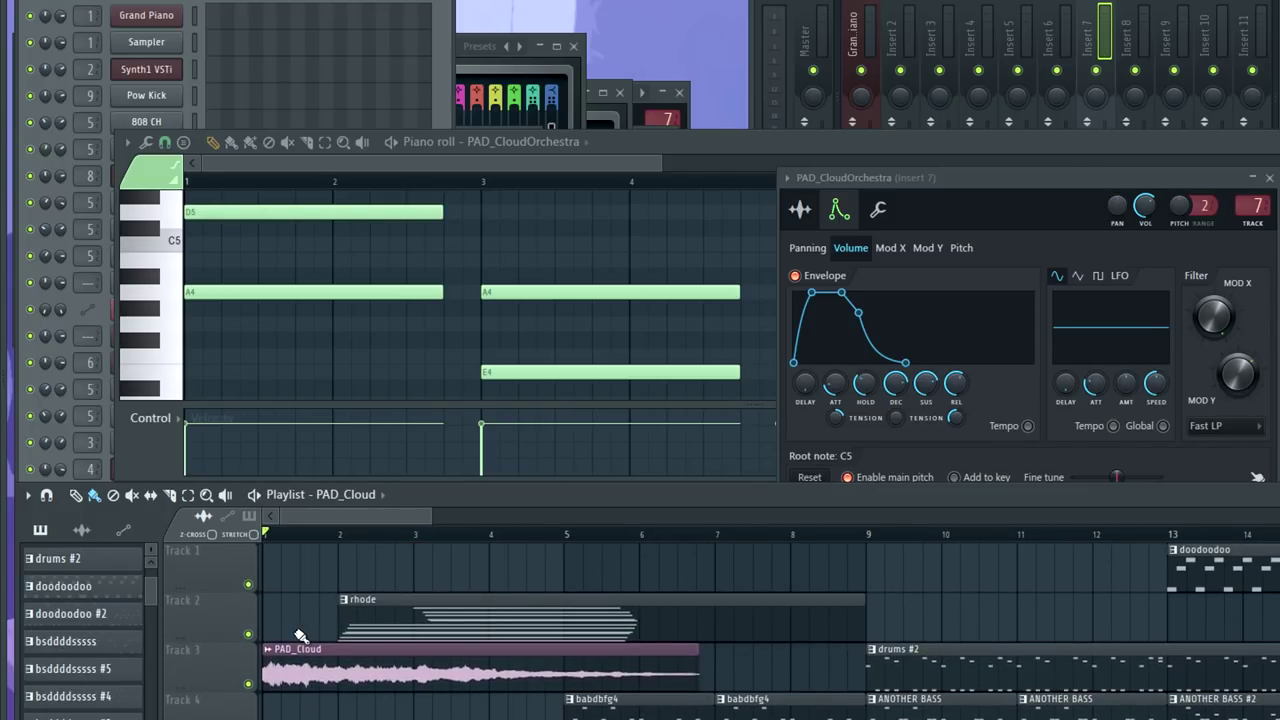
pyautogui.scroll(2, 296, 600)
pyautogui.press('space')
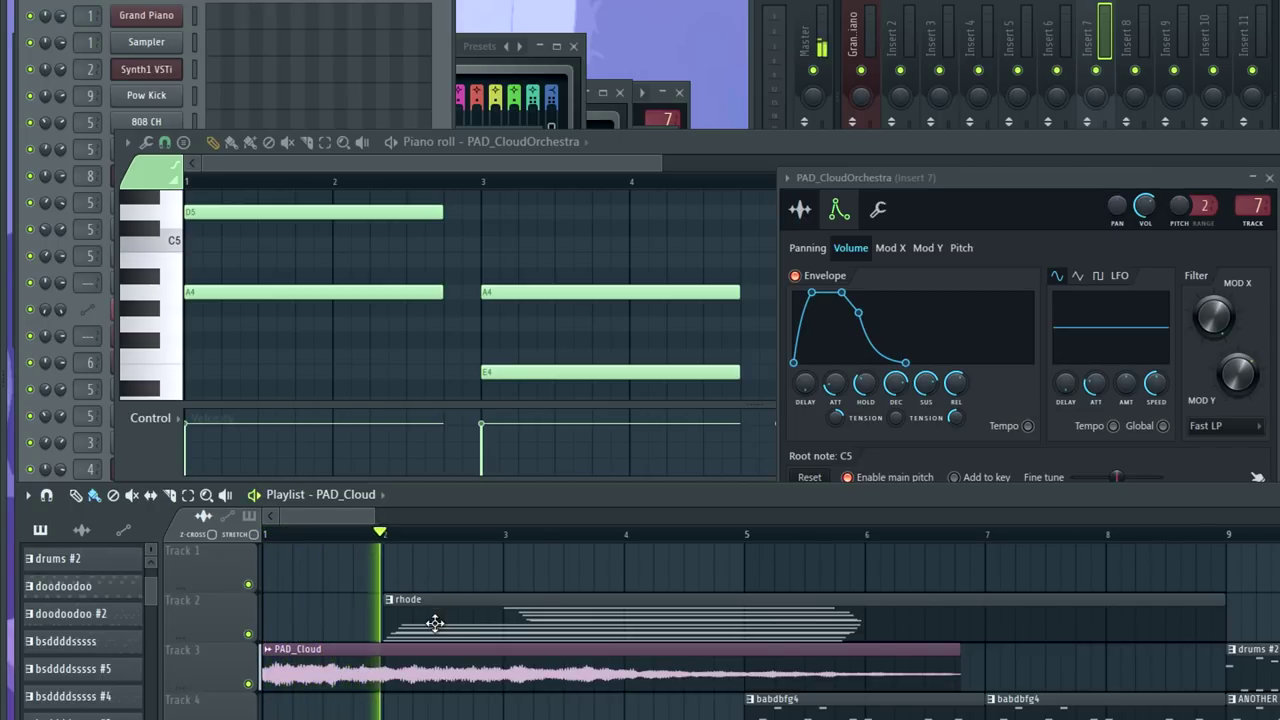
# Open the Rhodes channel's notes in the piano roll and examine them
pyautogui.click(435, 623)
pyautogui.click(105, 376)
pyautogui.rightClick(161, 369)
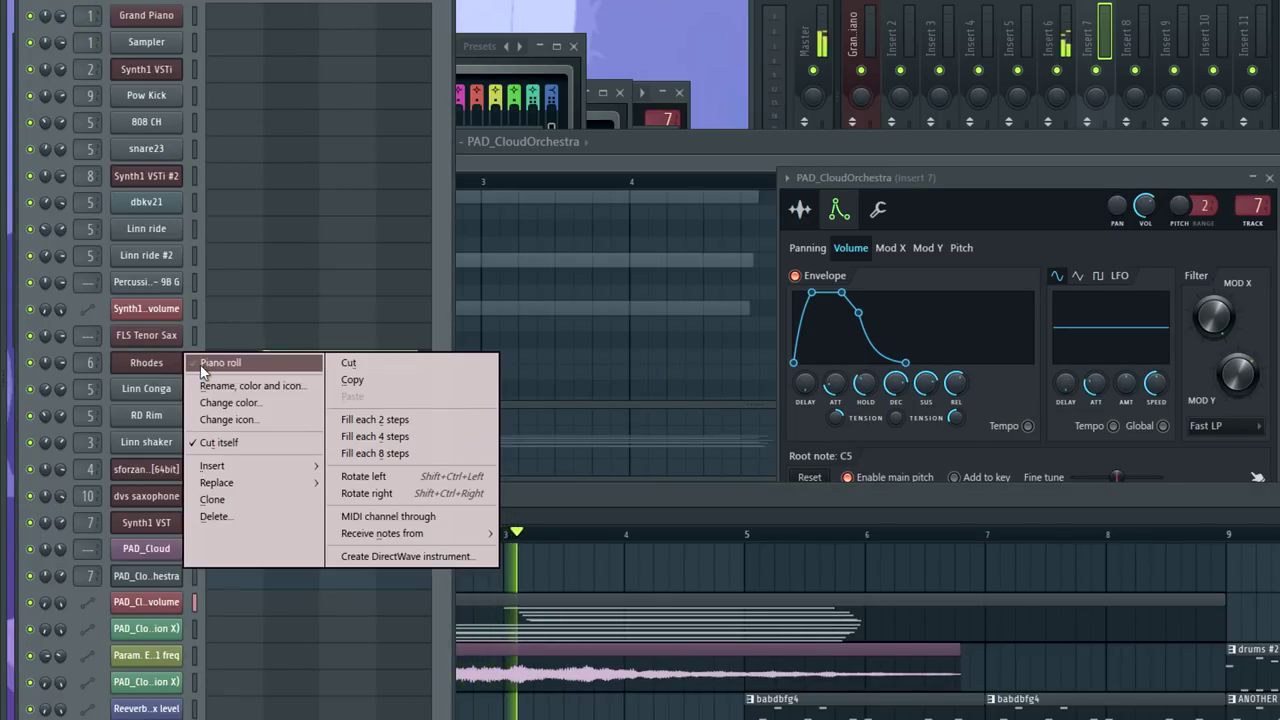
pyautogui.click(220, 362)
pyautogui.scroll(6, 423, 330)
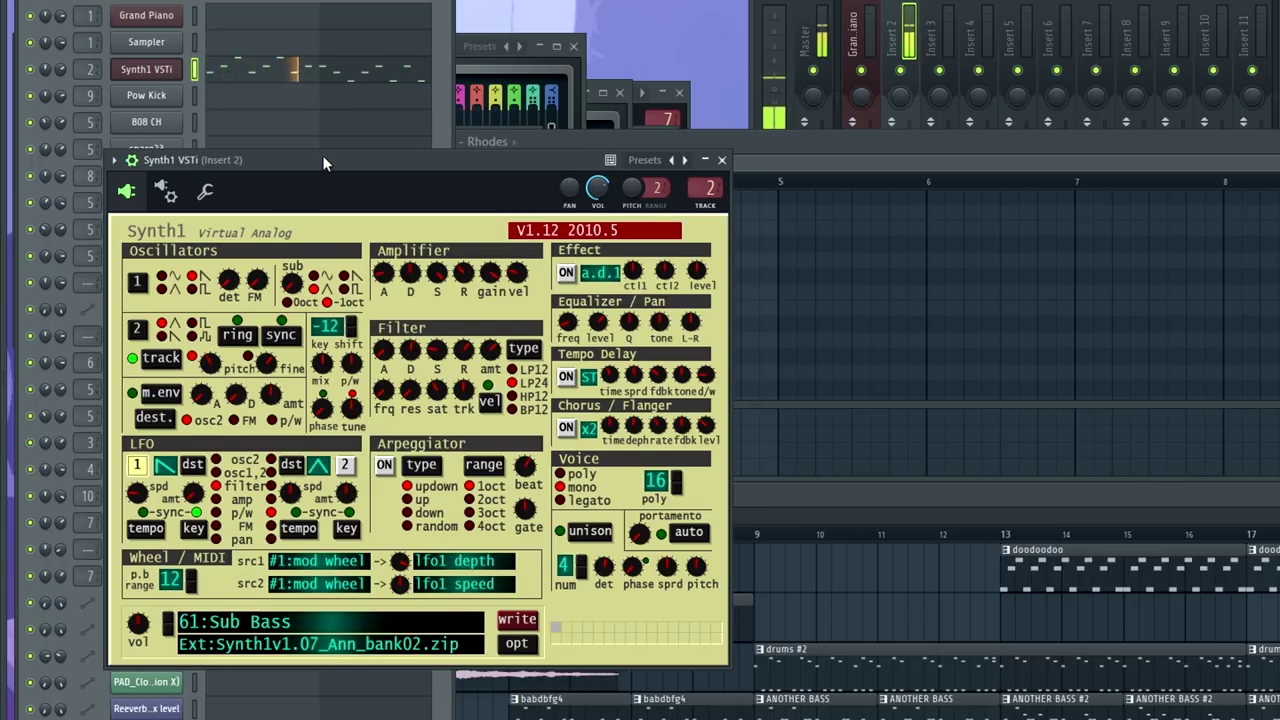
# Play the Synth1 VSTi bass and examine its Fruity WaveShaper curve and Fruity parametric EQ 2 on Insert 2
pyautogui.moveTo(322, 155); pyautogui.dragTo(379, 127)
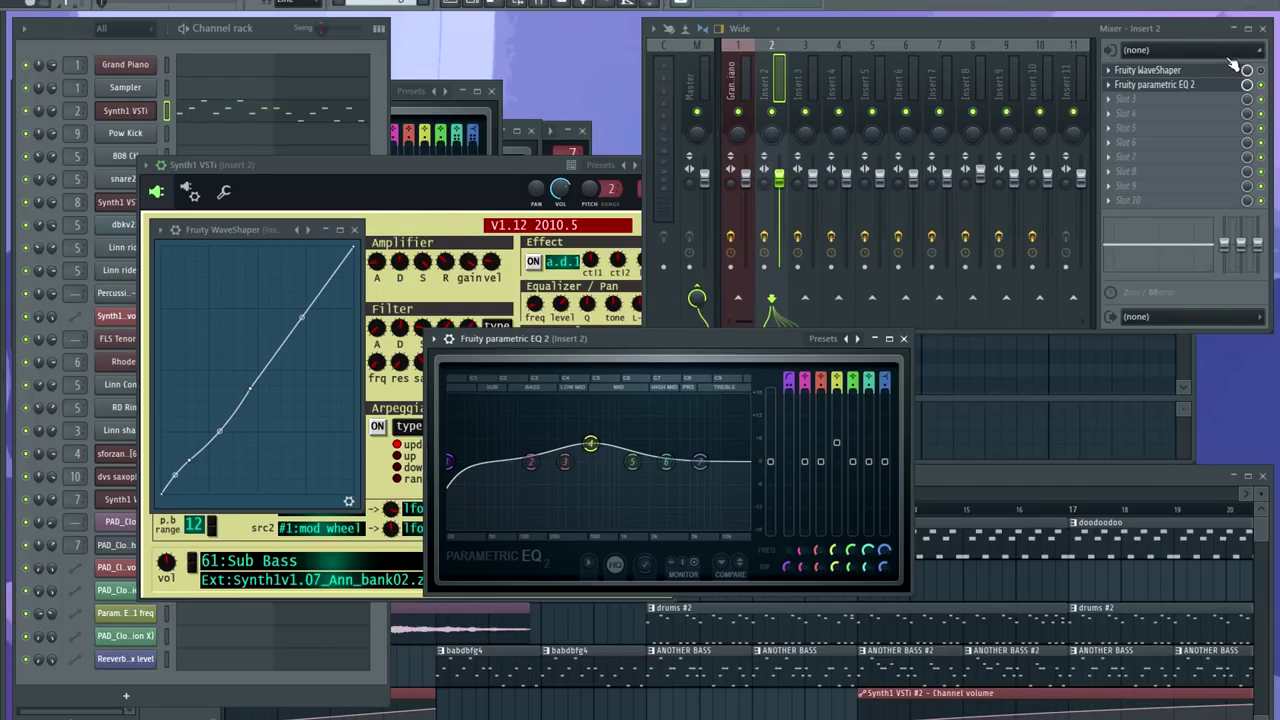
pyautogui.press('space')
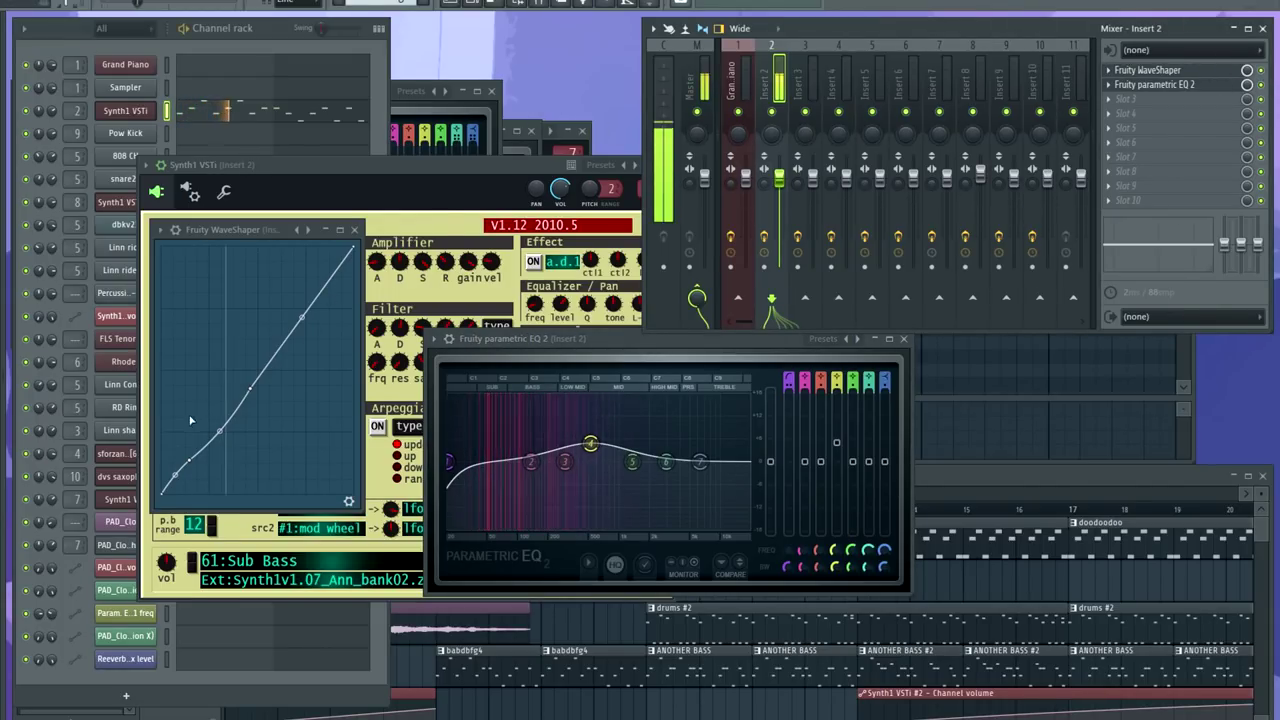
pyautogui.moveTo(175, 475); pyautogui.dragTo(175, 469)
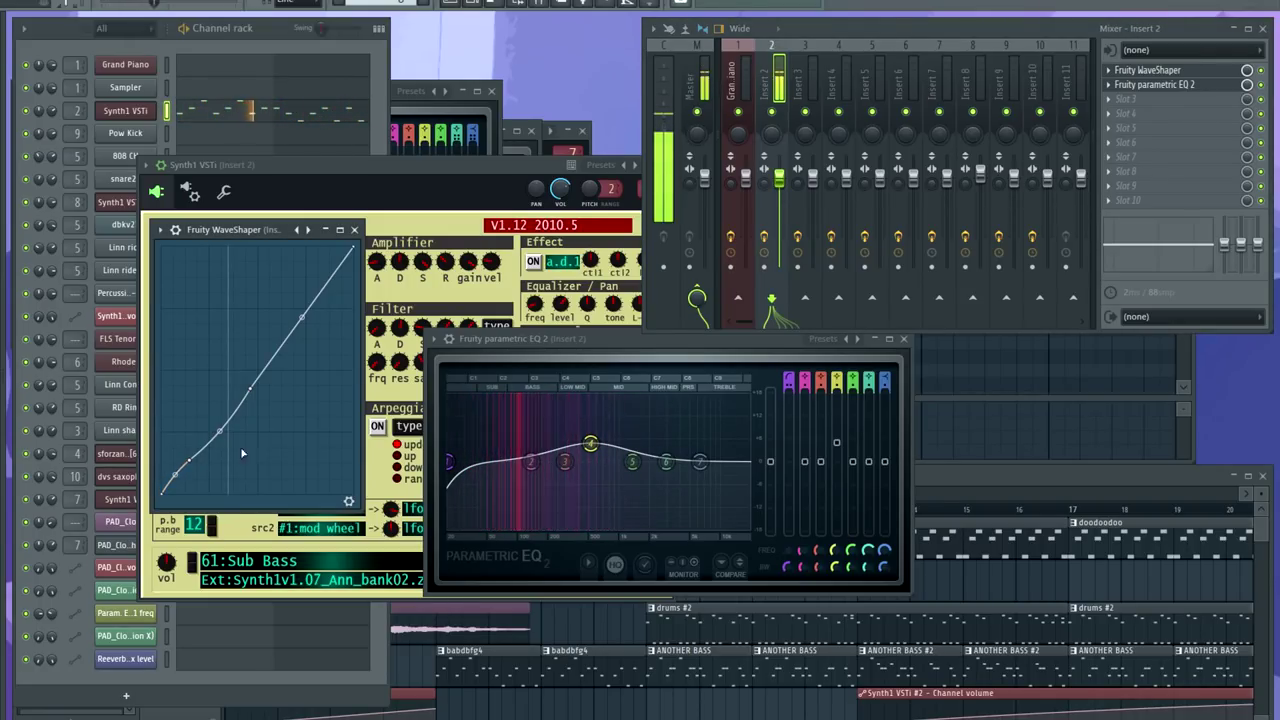
pyautogui.click(613, 347)
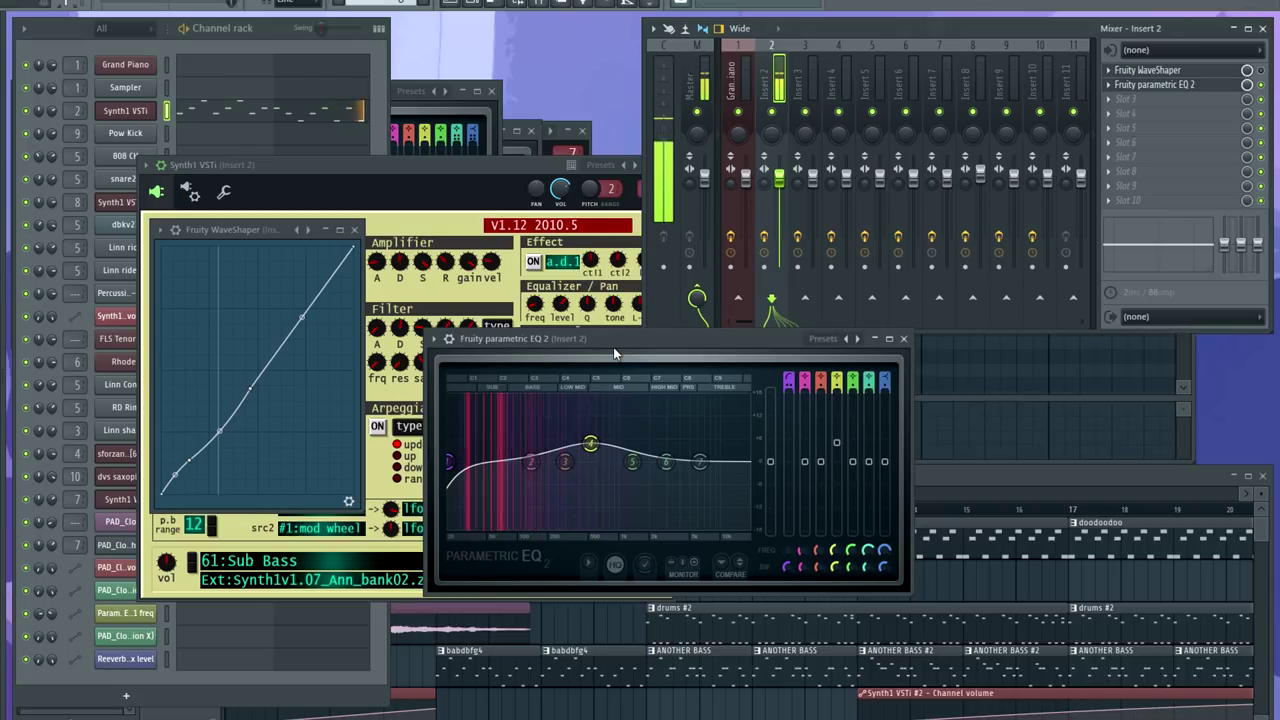
pyautogui.moveTo(590, 442)
pyautogui.mouseDown()
pyautogui.moveTo(589, 472)
pyautogui.moveTo(591, 428)
pyautogui.moveTo(590, 443)
pyautogui.mouseUp()
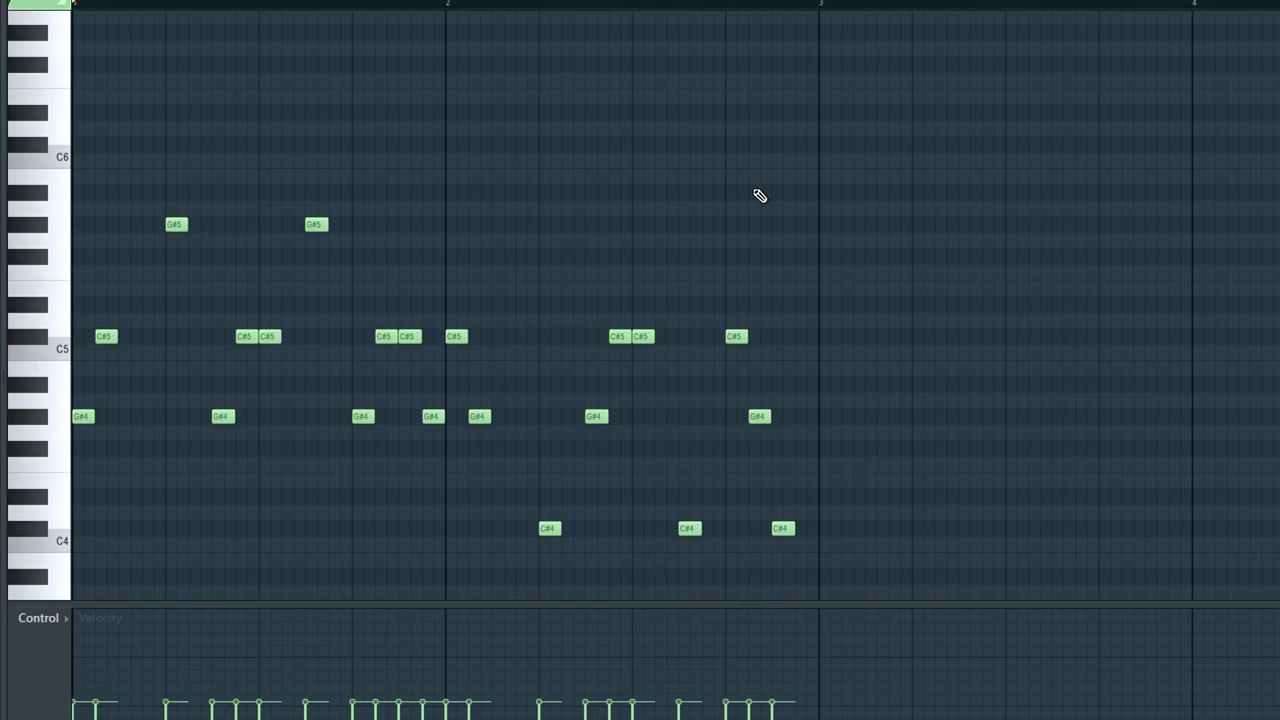
# Play the two-bar Synth1 VSTi bass pattern and the bsddddsssss pattern, comparing their notes in the enlarged piano roll
pyautogui.press('space')
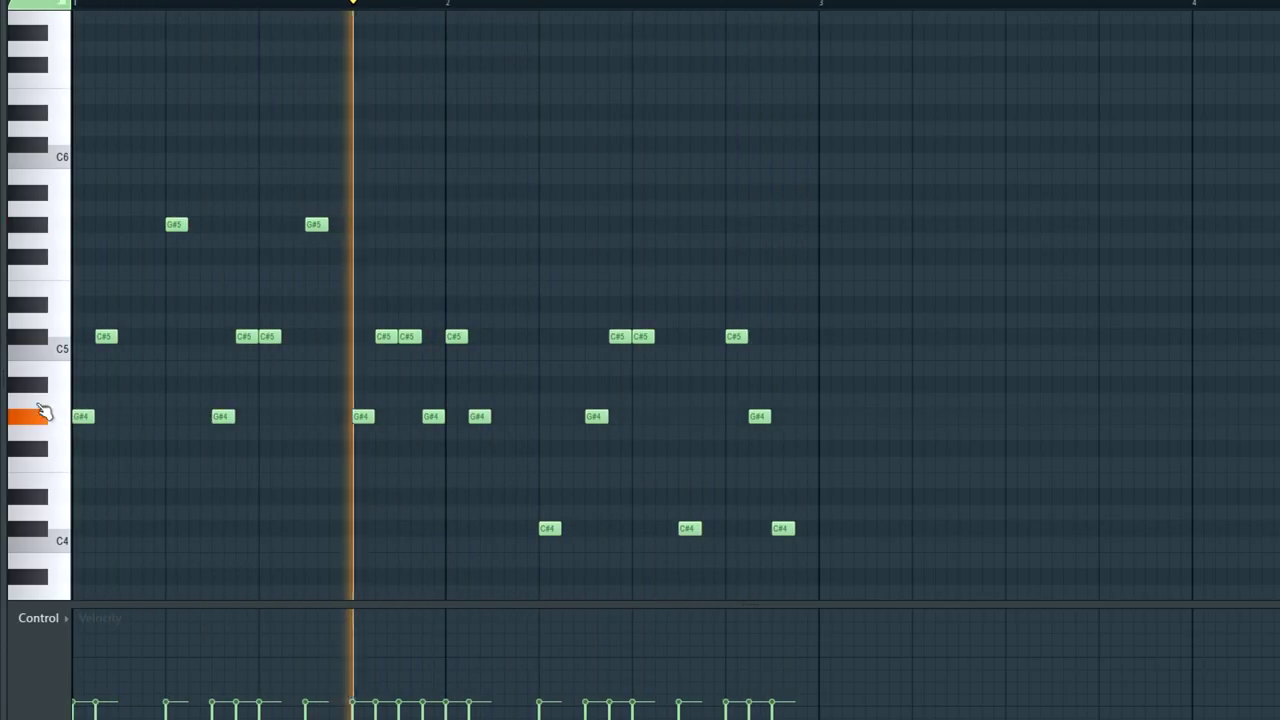
pyautogui.press('space')
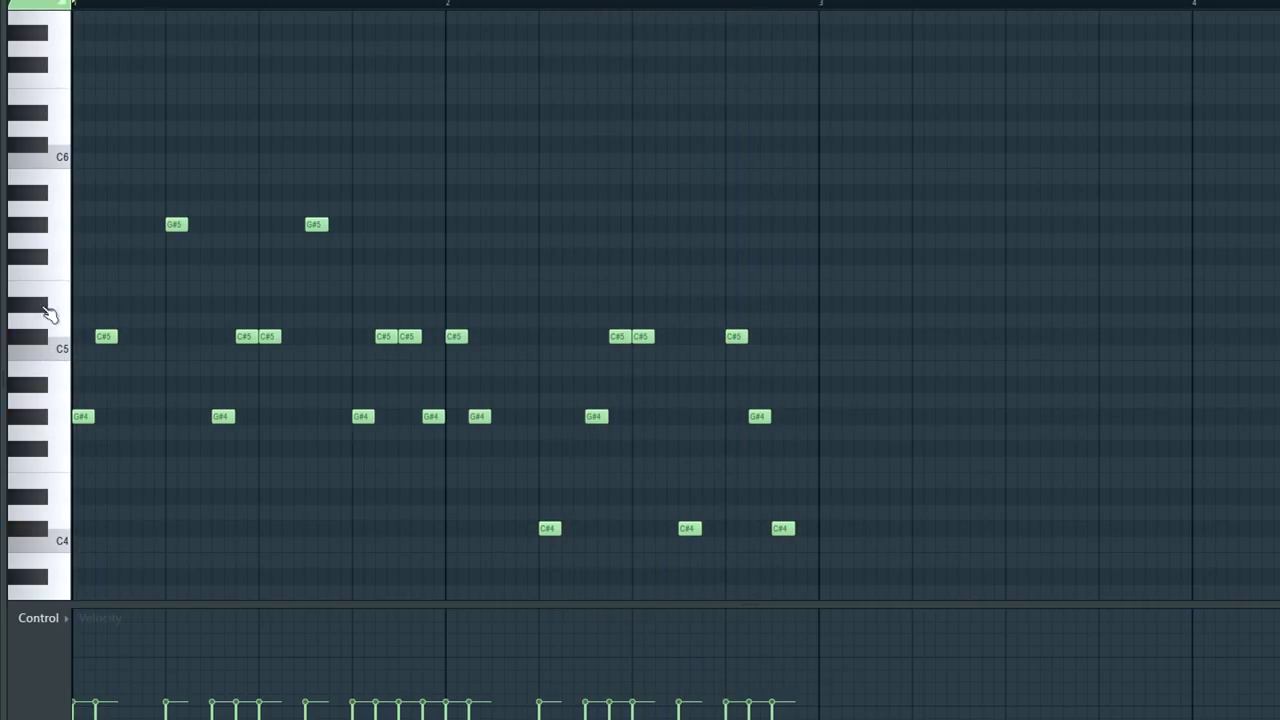
pyautogui.scroll(-1, 122, 333)
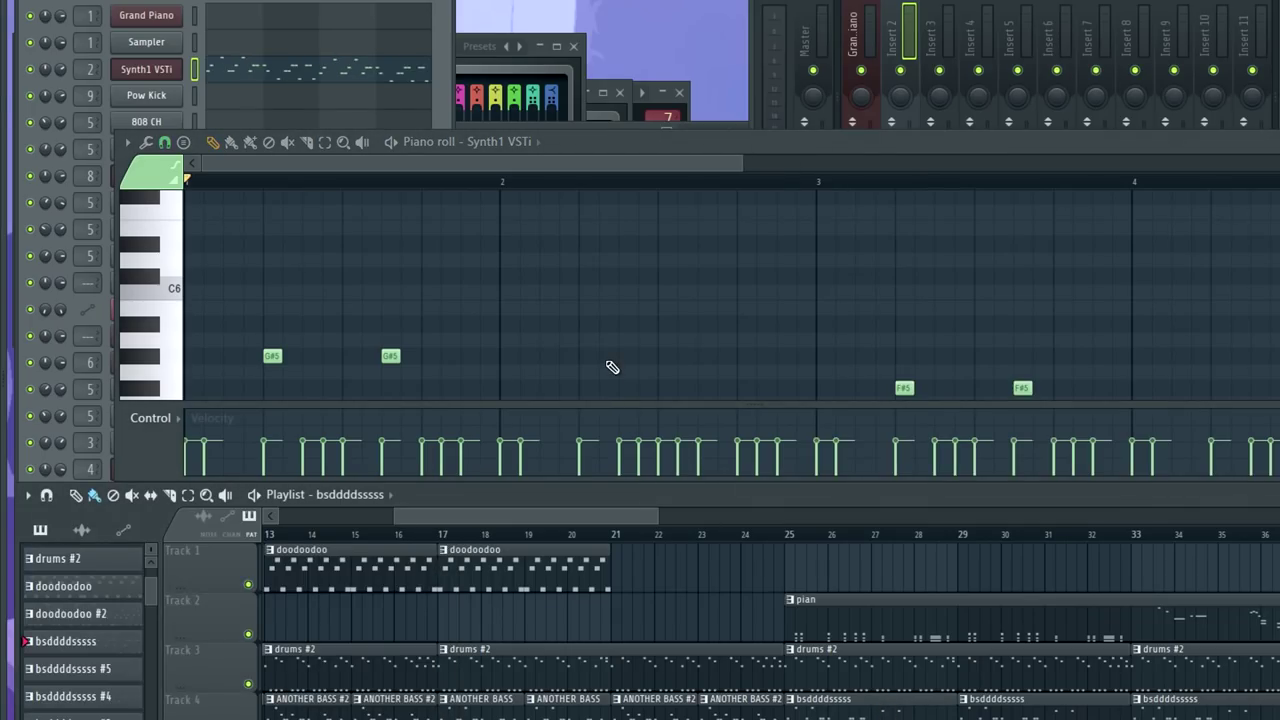
pyautogui.press('space')
pyautogui.doubleClick(354, 150)
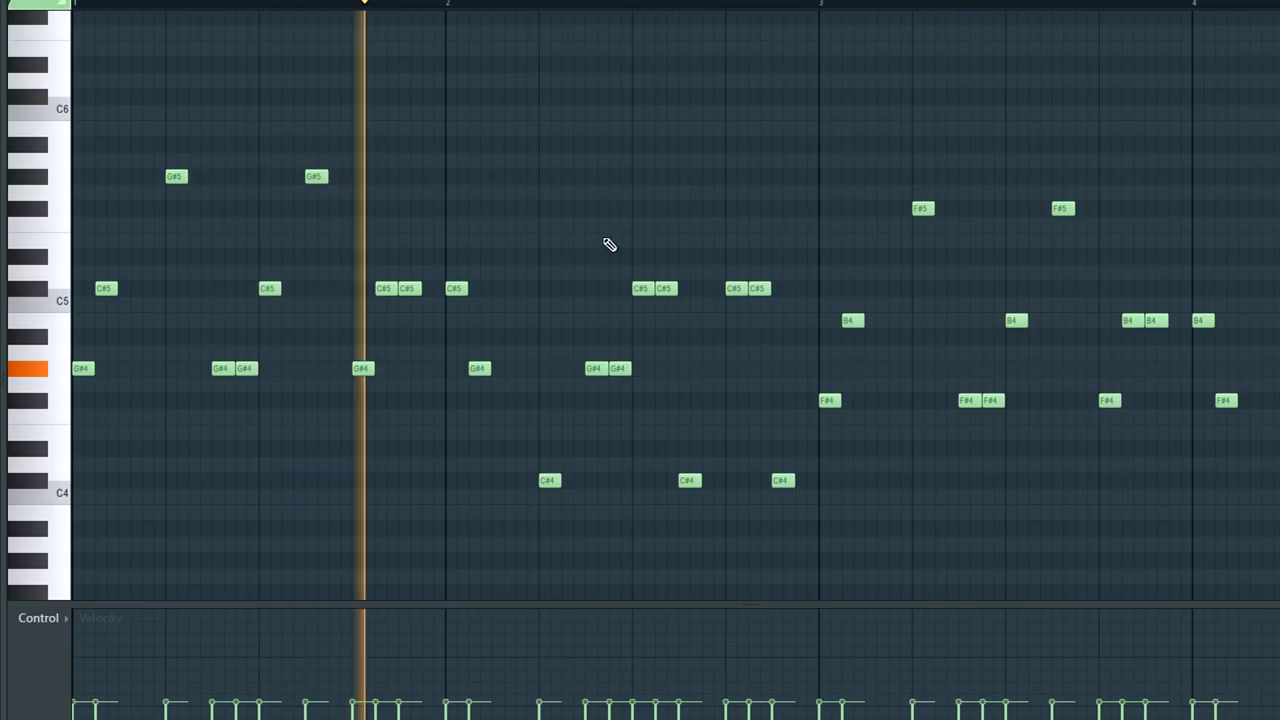
pyautogui.scroll(-2, 602, 221)
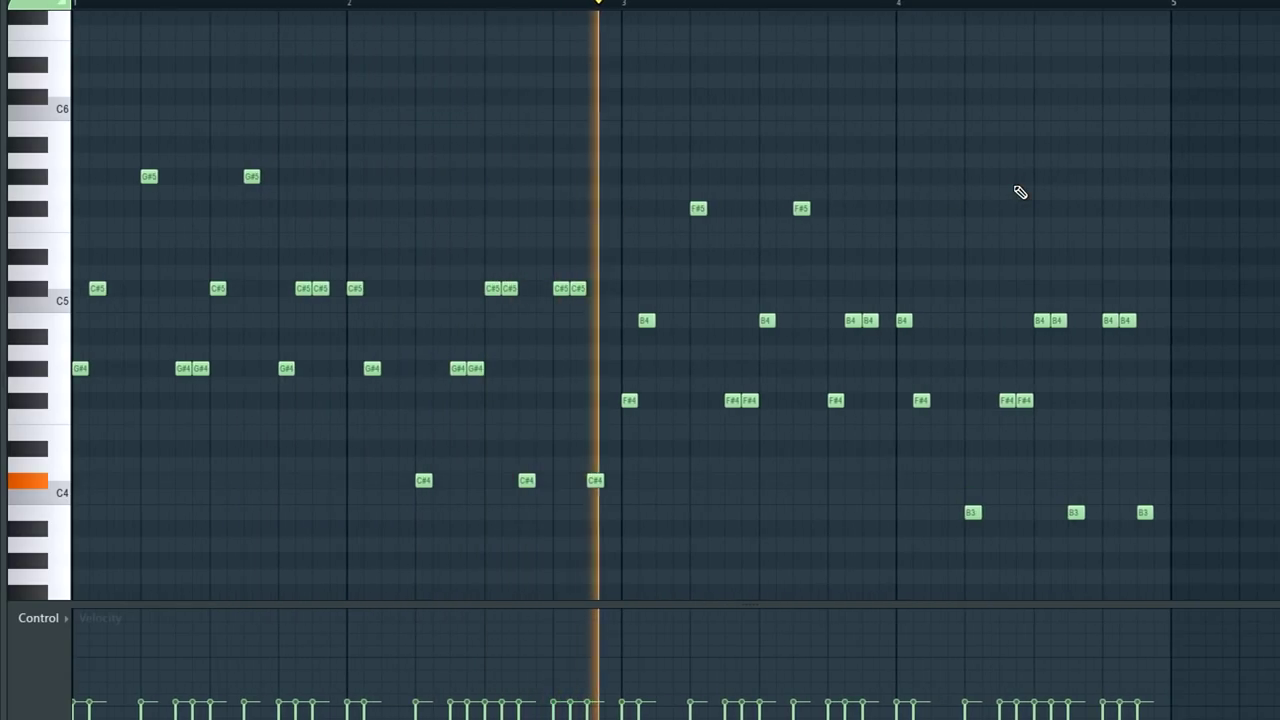
# Try raising the notes of bars 3 and 4 in bsddddsssss by two semitones, and lower them back
pyautogui.keyDown('ctrl'); pyautogui.moveTo(1260, 157); pyautogui.dragTo(651, 466); pyautogui.keyUp('ctrl')
pyautogui.press('Up')
pyautogui.press('Up')
pyautogui.scroll(1, 507, 148)
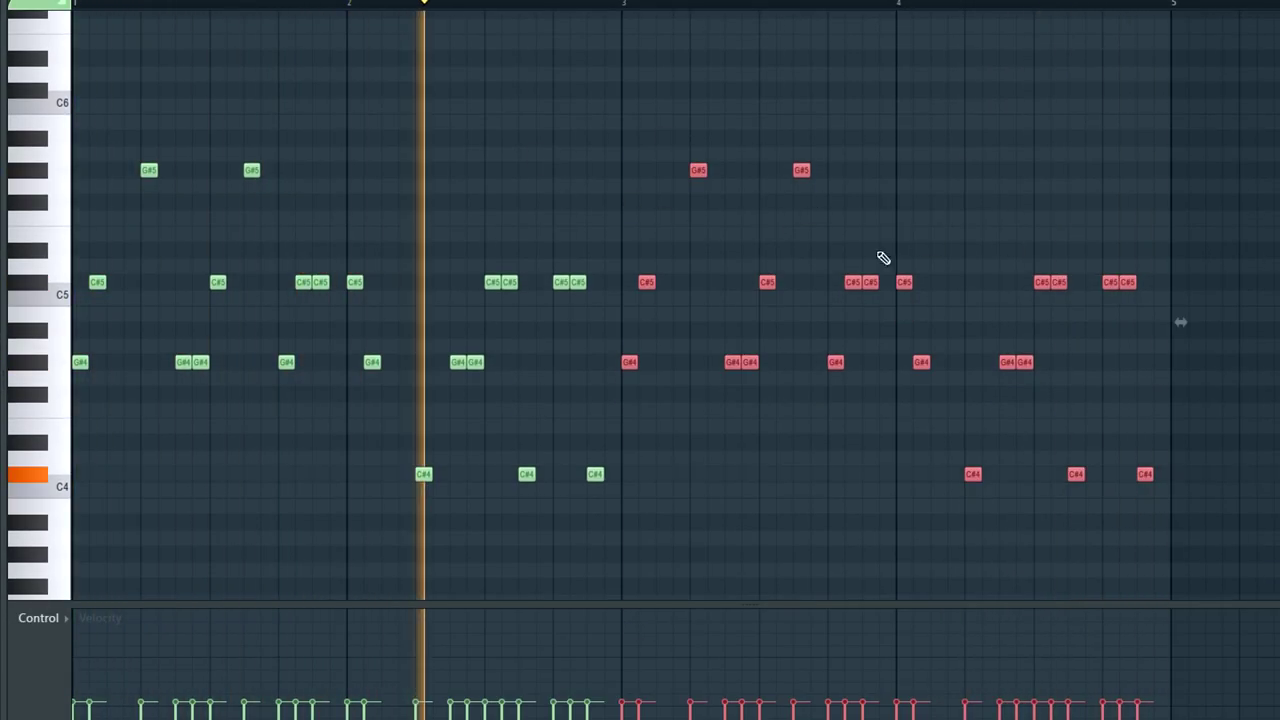
pyautogui.press('Down')
pyautogui.press('Down')
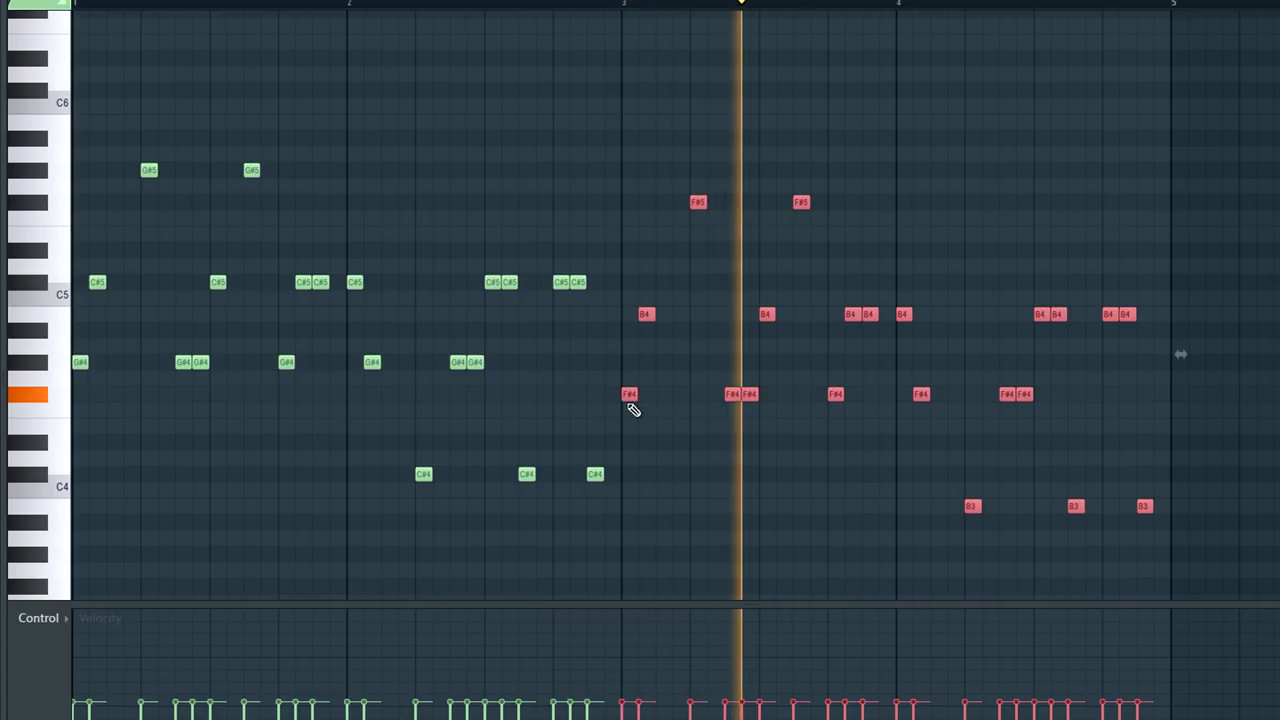
pyautogui.doubleClick(337, 3)
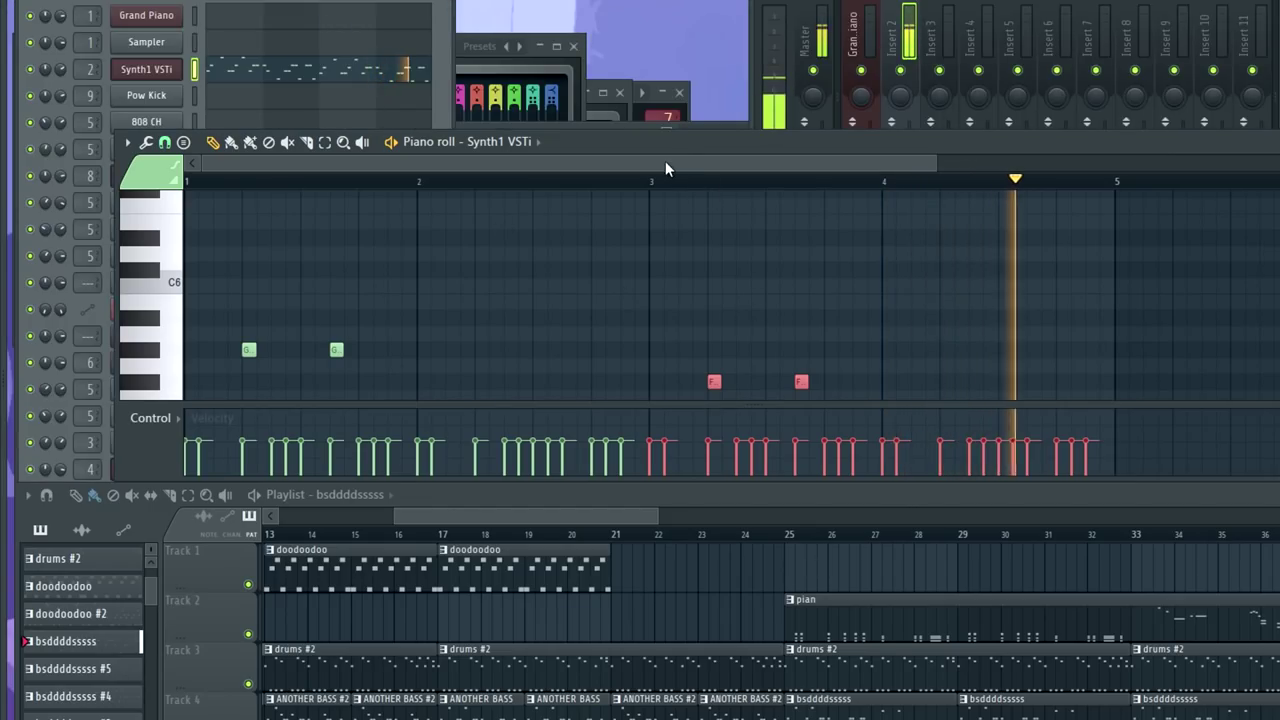
# Look at the drum patterns in the channel rack and the arrangement from bar 41 onward
pyautogui.scroll(-3, 775, 325)
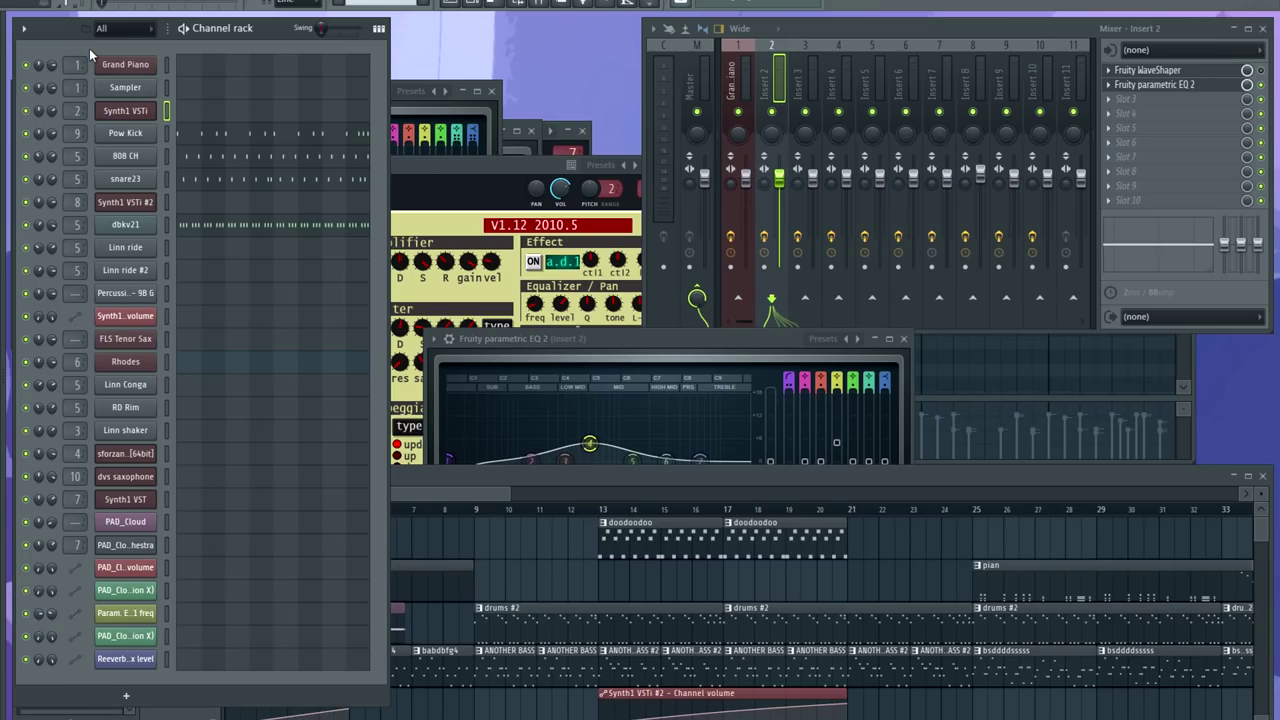
pyautogui.moveTo(484, 495); pyautogui.dragTo(350, 488)
pyautogui.press('space')
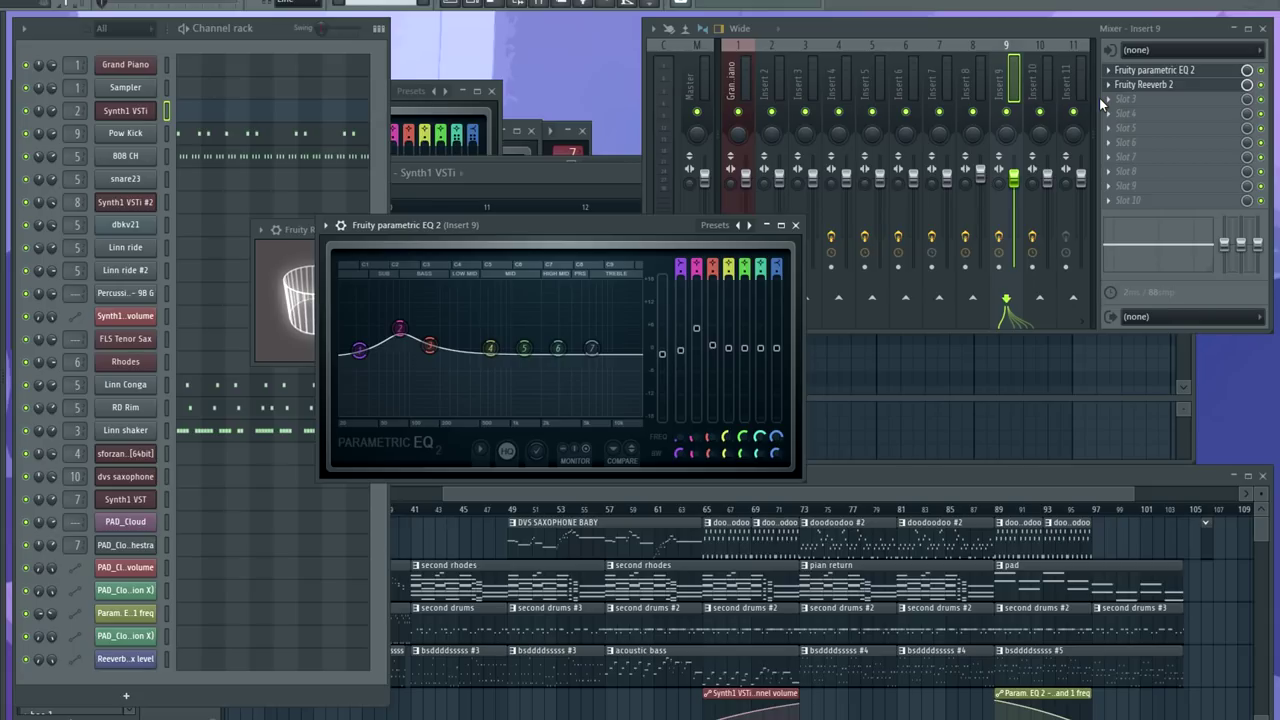
# Flatten band 2 of Insert 9's Fruity parametric EQ 2 while the drums play, and raise it again
pyautogui.press('space')
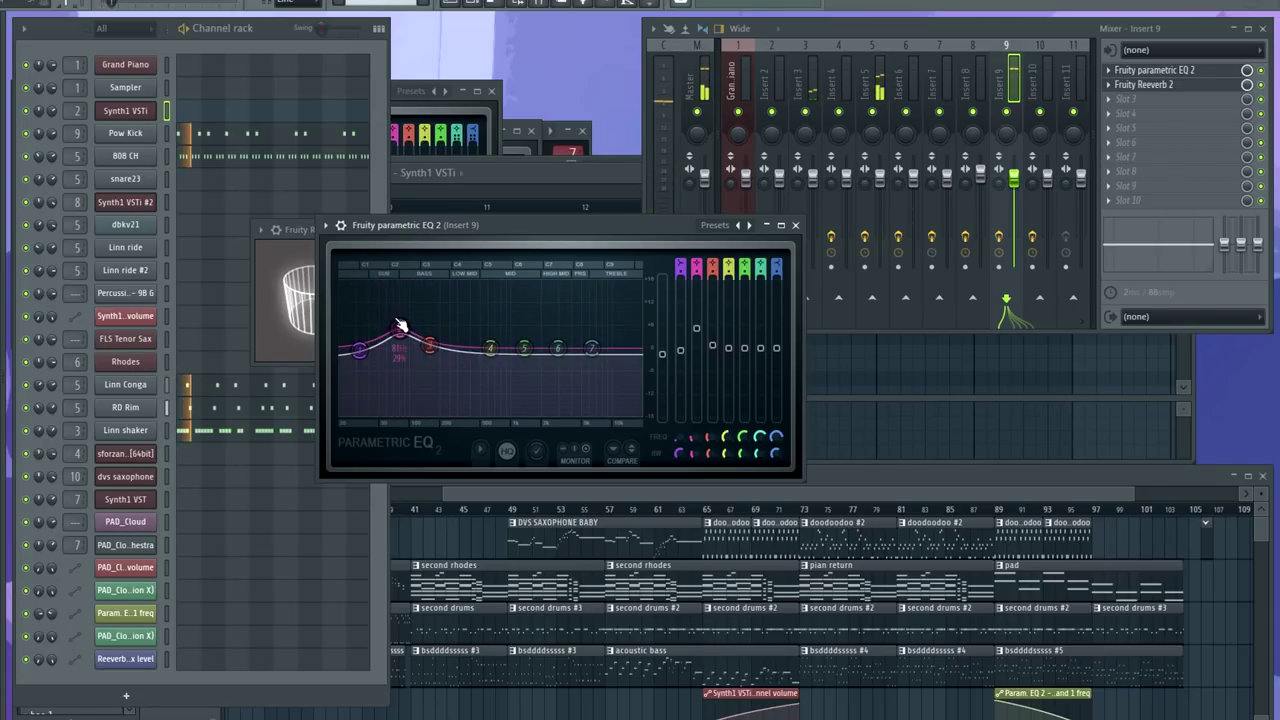
pyautogui.moveTo(404, 332); pyautogui.dragTo(398, 356)
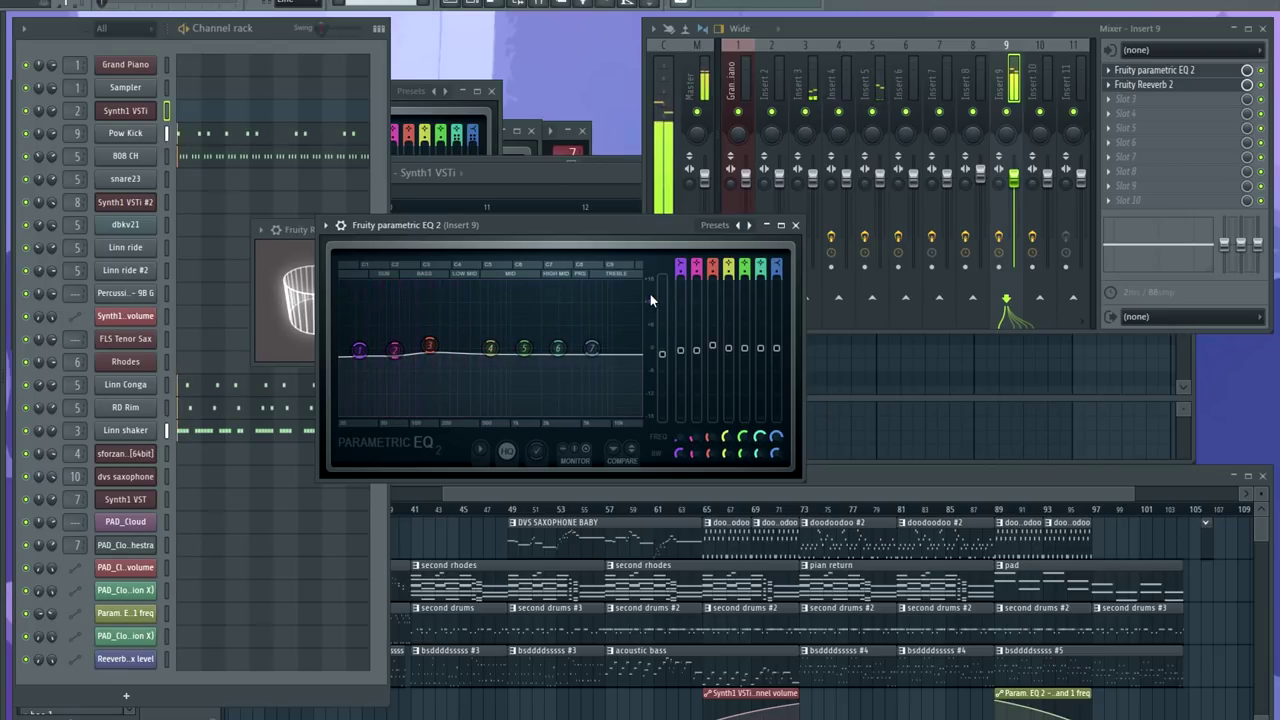
pyautogui.moveTo(397, 360); pyautogui.dragTo(395, 325)
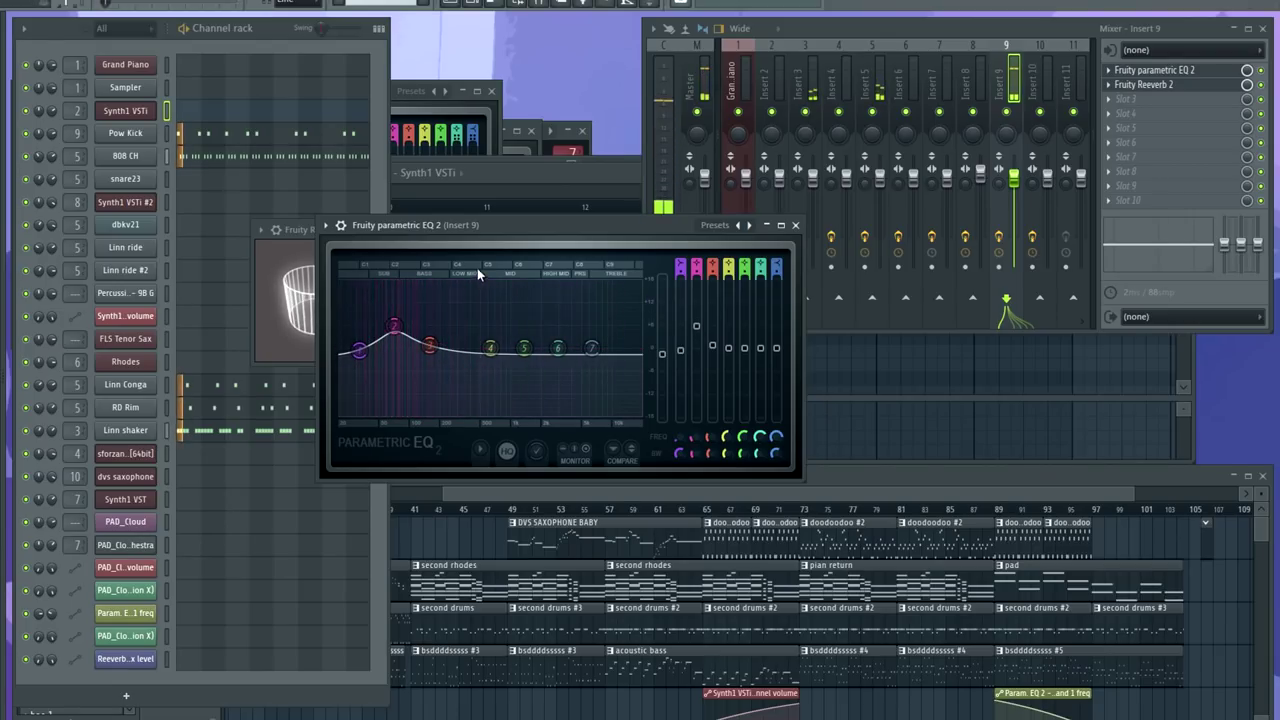
# Examine the Fruity Reeverb 2 on Insert 9 and the two Fruity Reeverb 2 effects on Insert 5
pyautogui.doubleClick(1139, 87)
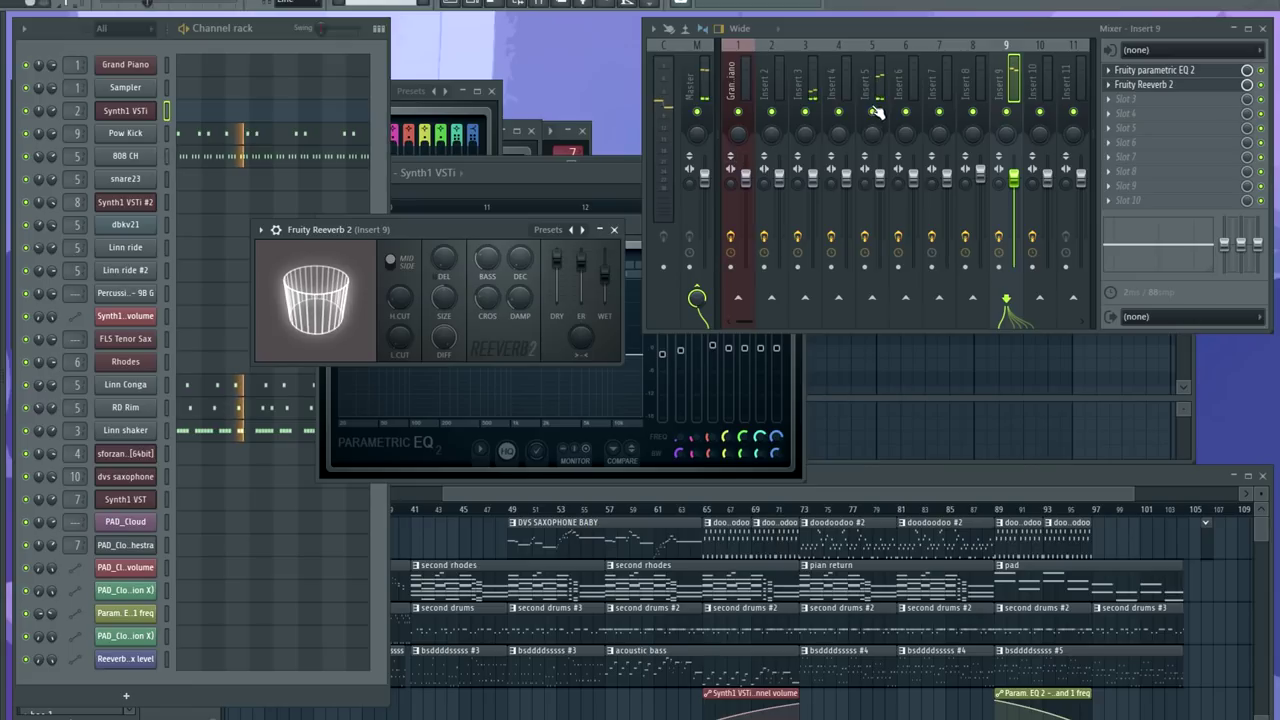
pyautogui.click(836, 92)
pyautogui.click(870, 90)
pyautogui.click(1140, 70)
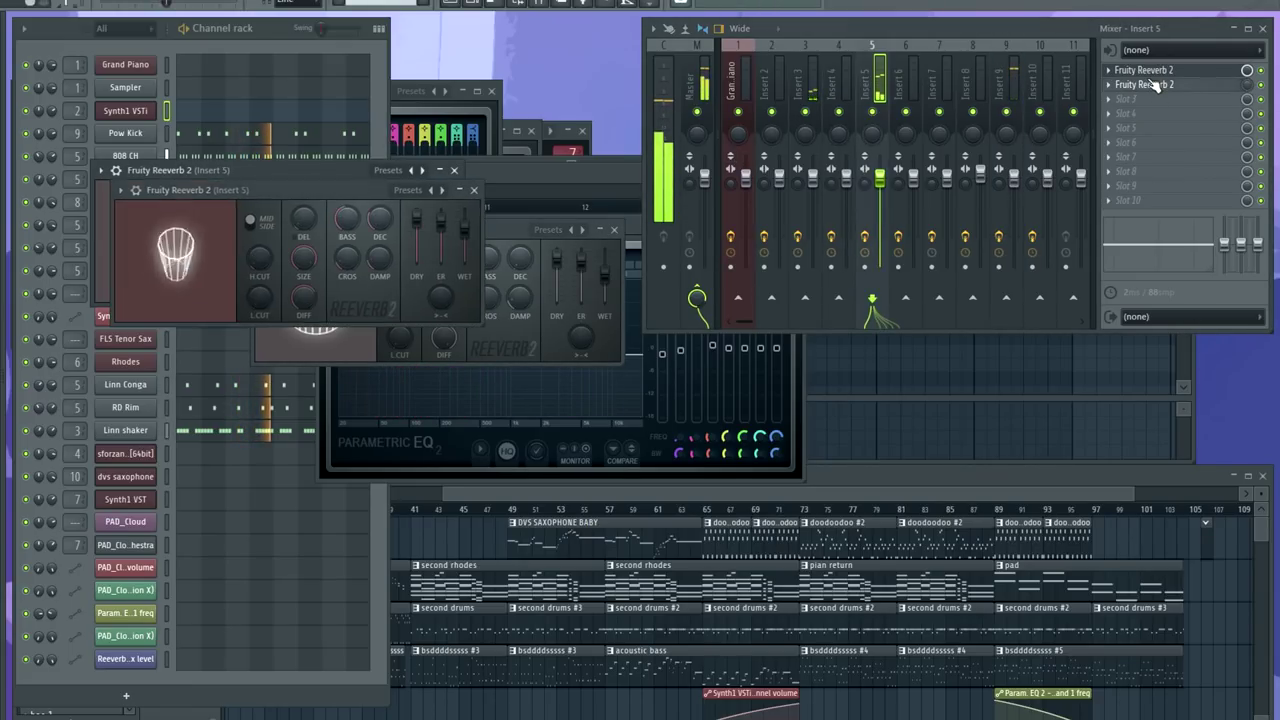
pyautogui.click(1158, 72)
pyautogui.click(1154, 73)
# Look through the effect slots of mixer tracks Insert 3 to Insert 6
pyautogui.click(828, 72)
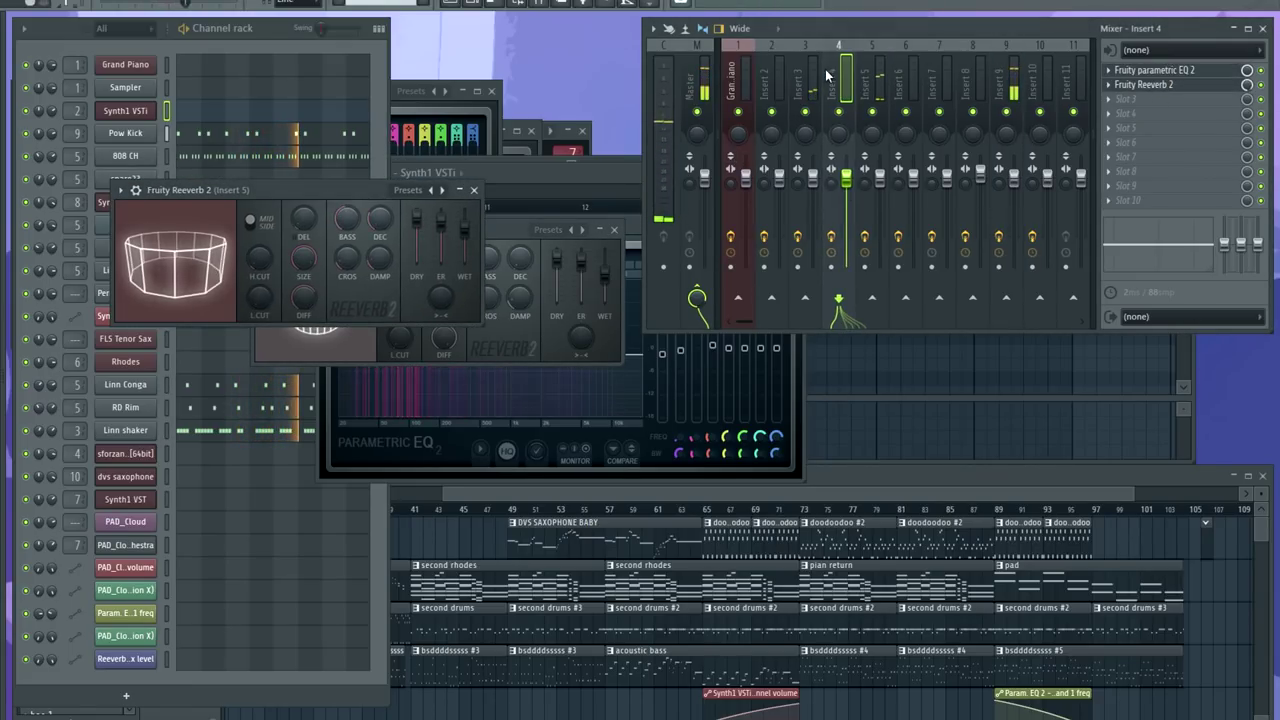
pyautogui.click(813, 74)
pyautogui.click(905, 80)
pyautogui.click(872, 80)
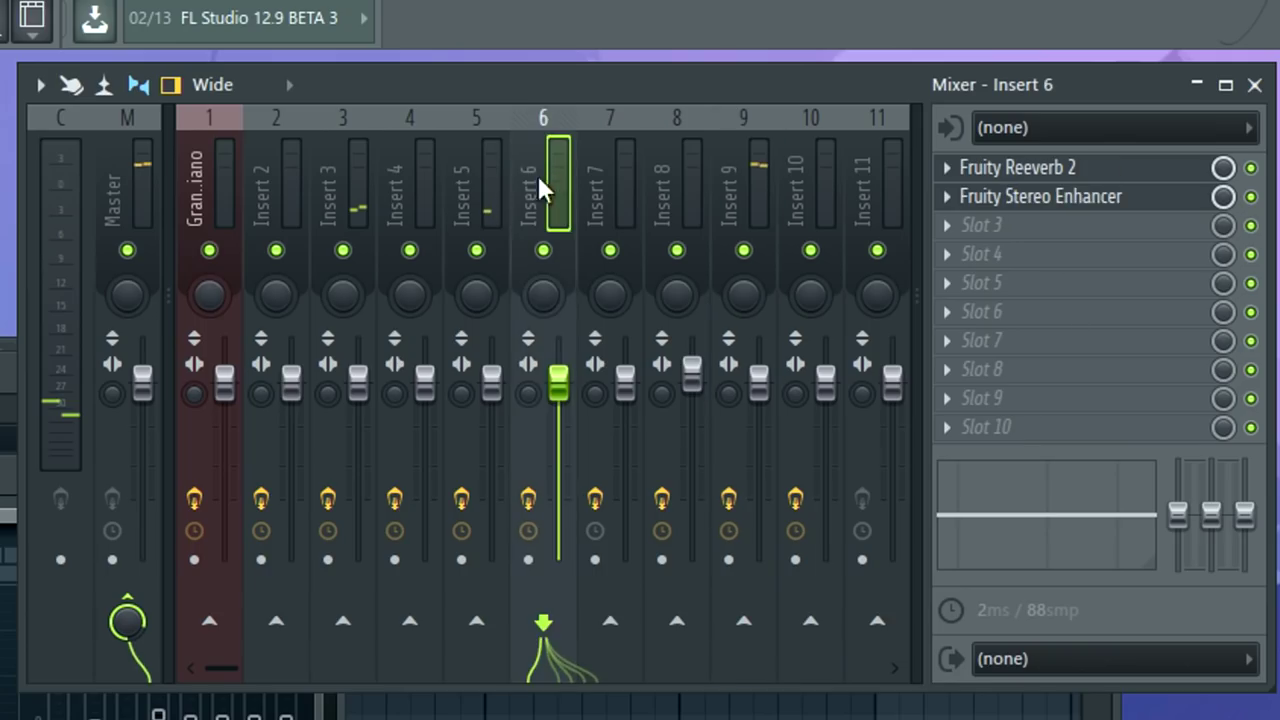
# Look through the effect slots of the Grand Piano mixer track and of Insert 2 to Insert 5
pyautogui.click(370, 192)
pyautogui.click(281, 190)
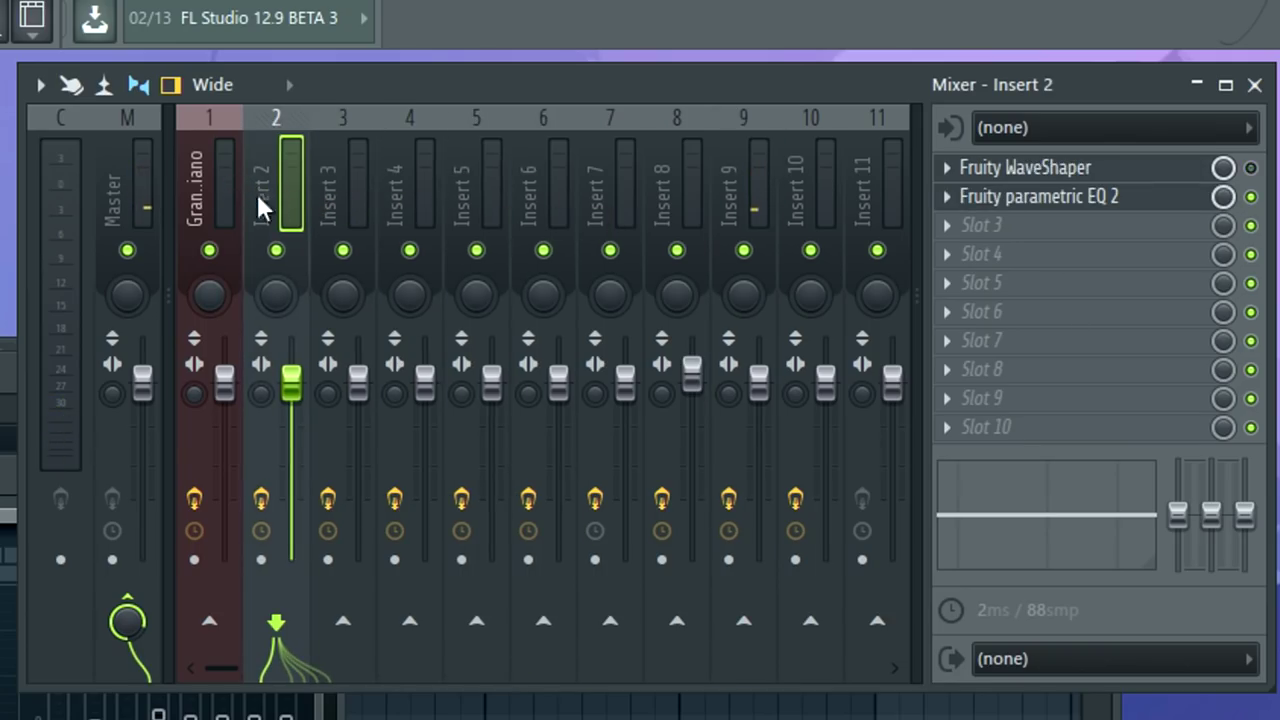
pyautogui.click(198, 208)
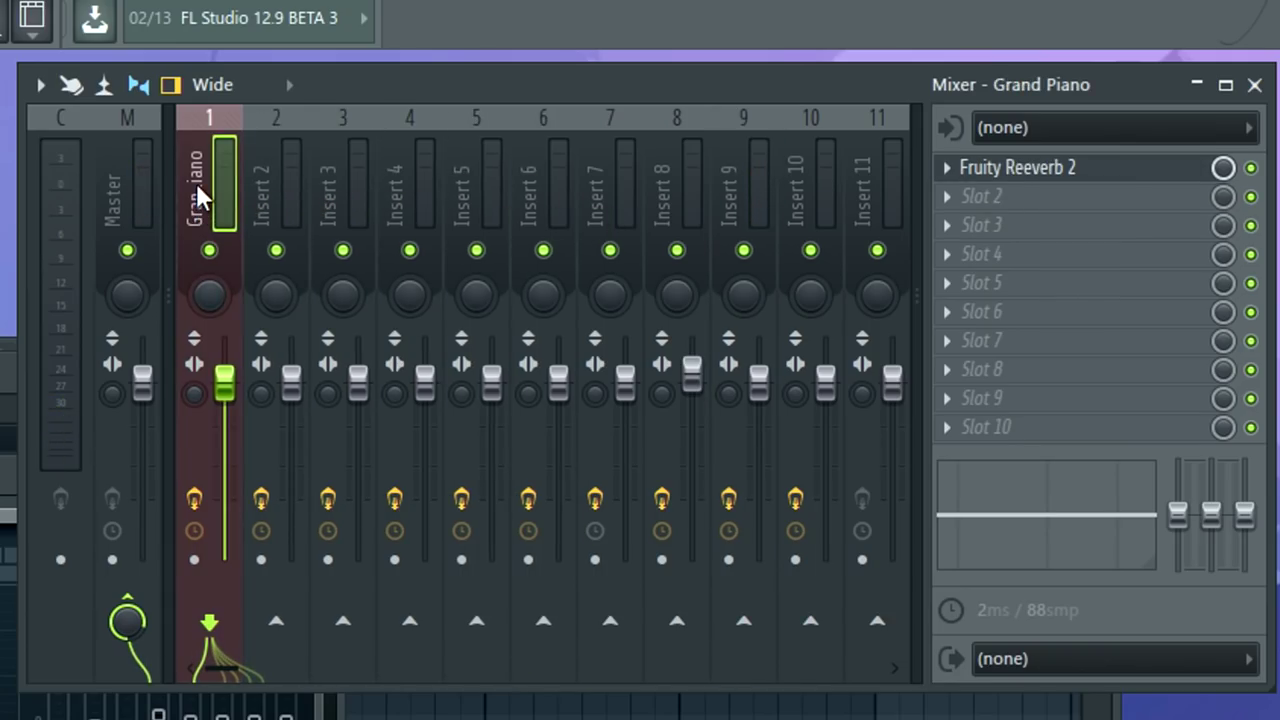
pyautogui.click(280, 195)
pyautogui.click(365, 202)
pyautogui.click(448, 206)
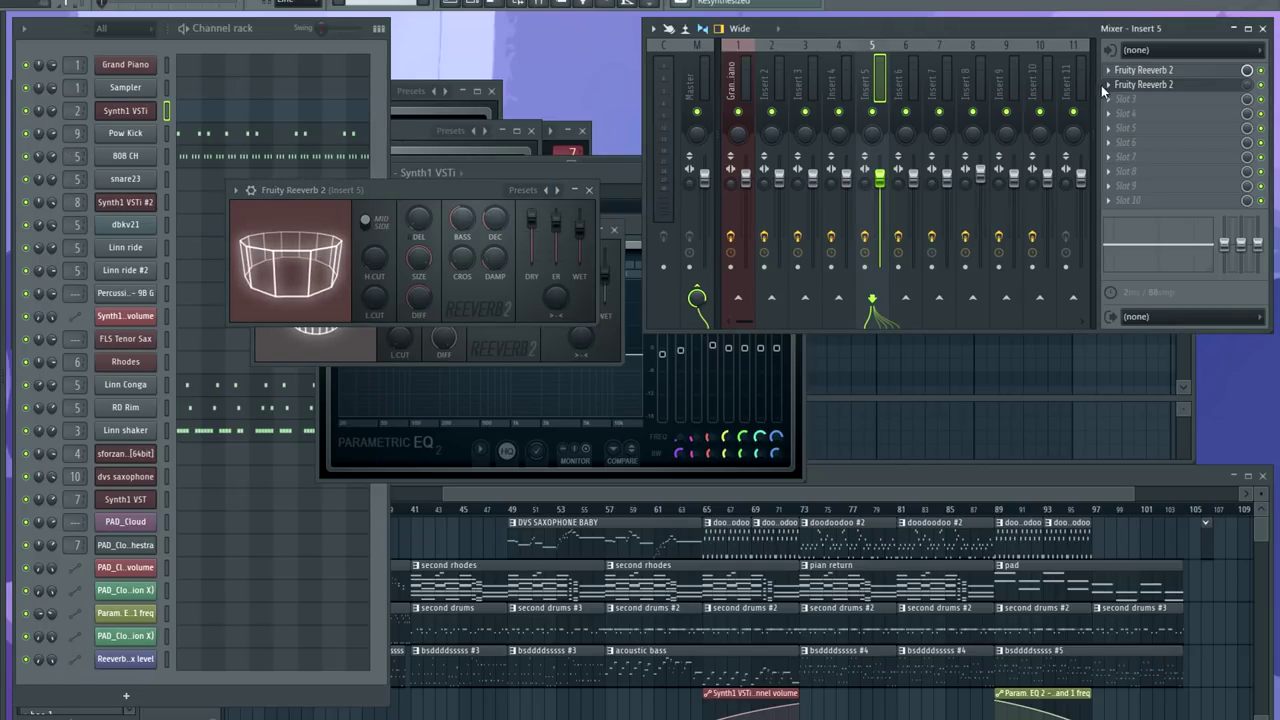
# Open the second Fruity Reeverb 2 on Insert 5 and arrange both of that track's reverb windows for comparison
pyautogui.click(1146, 84)
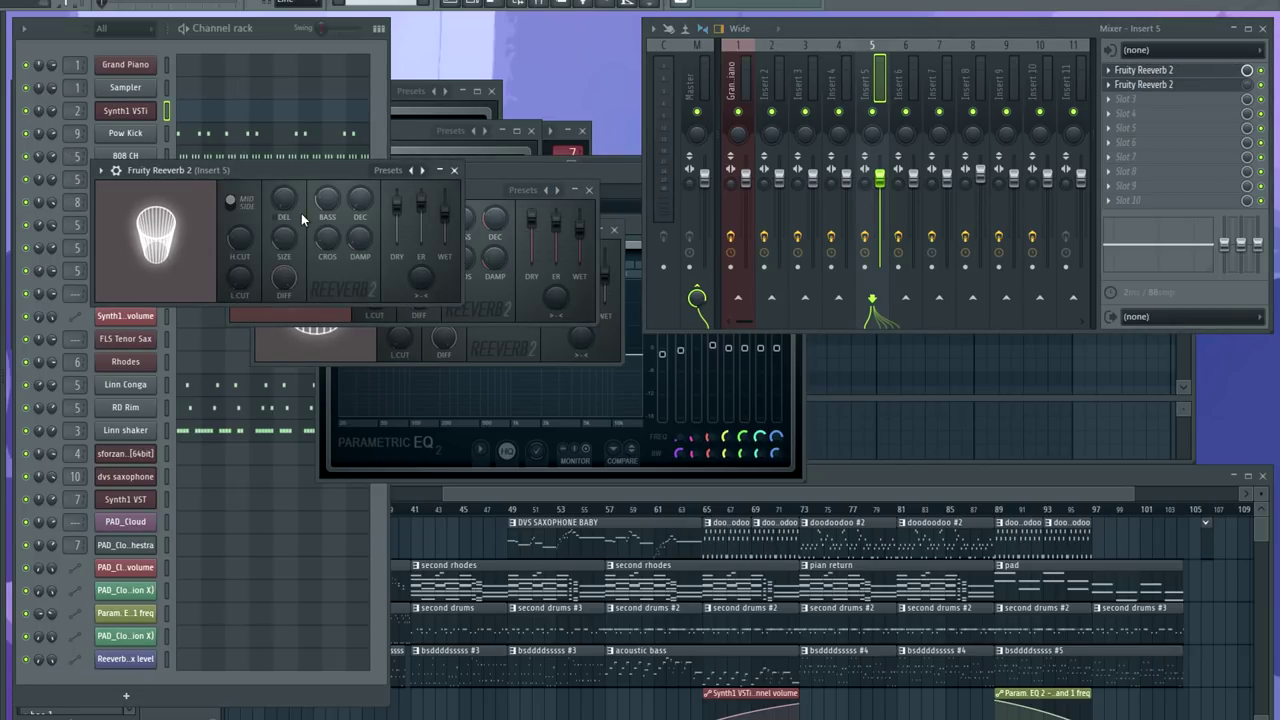
pyautogui.moveTo(298, 176); pyautogui.dragTo(564, 199)
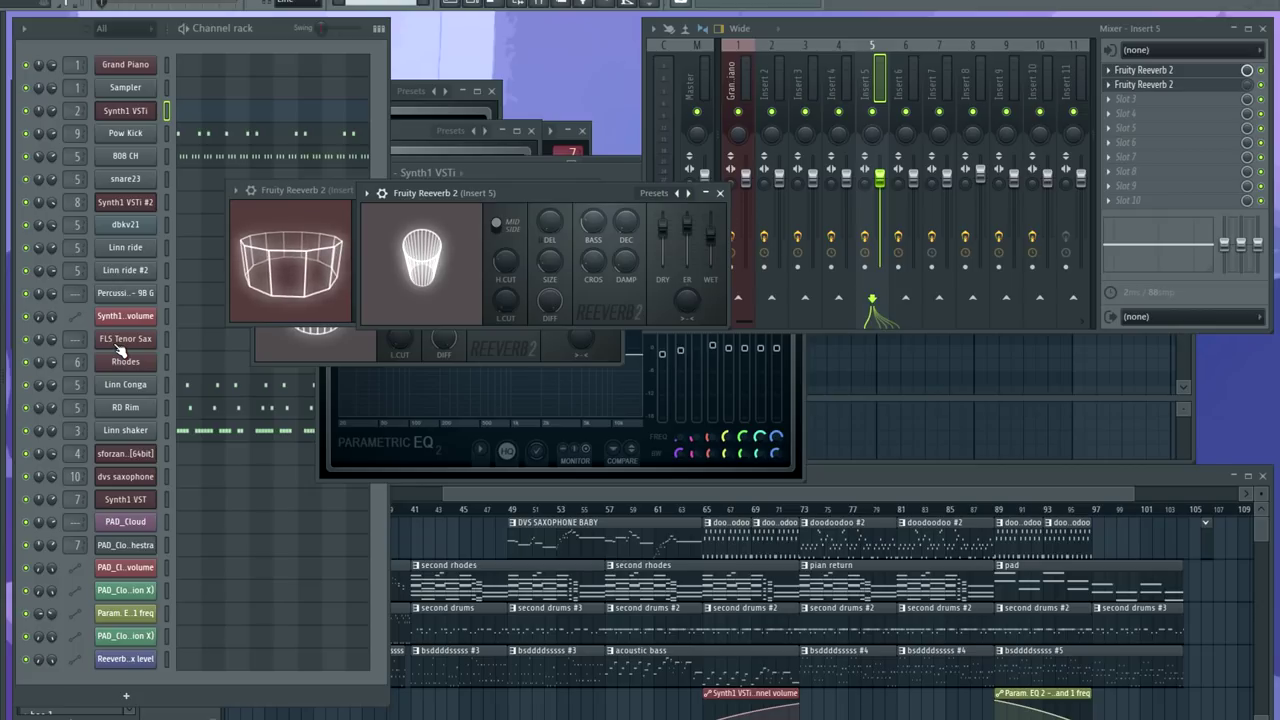
pyautogui.moveTo(537, 196); pyautogui.dragTo(587, 207)
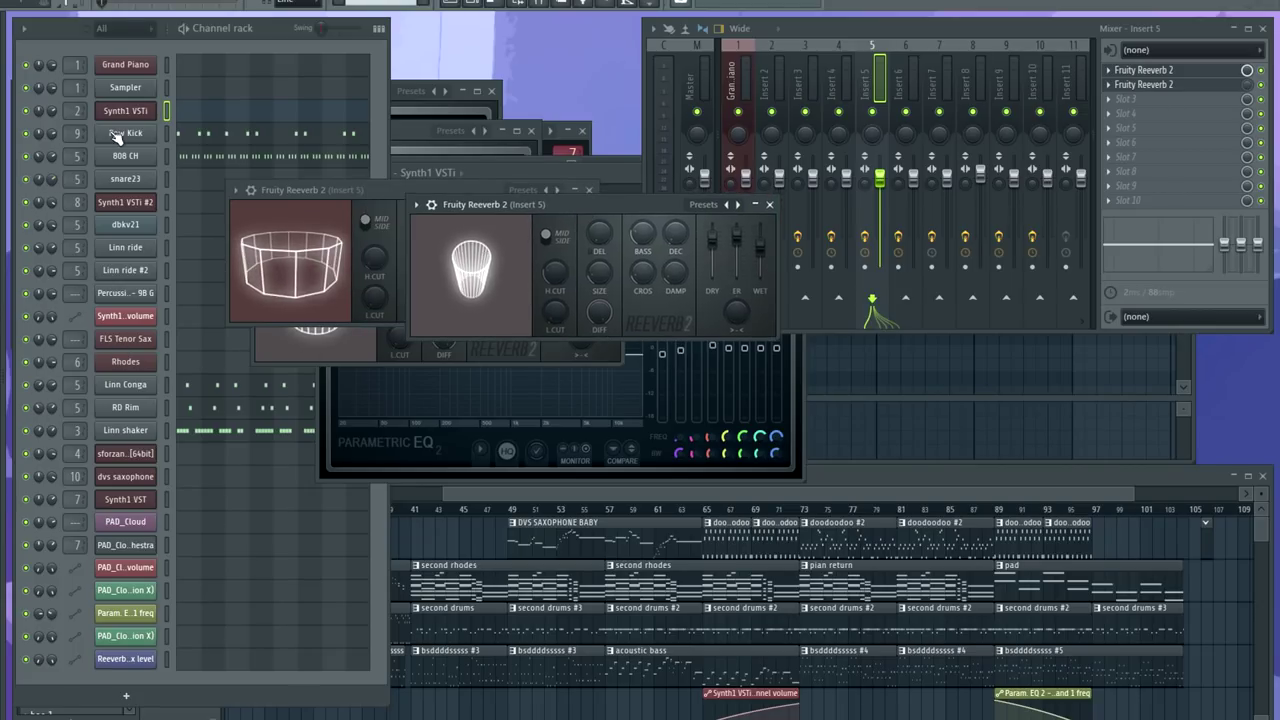
pyautogui.press('space')
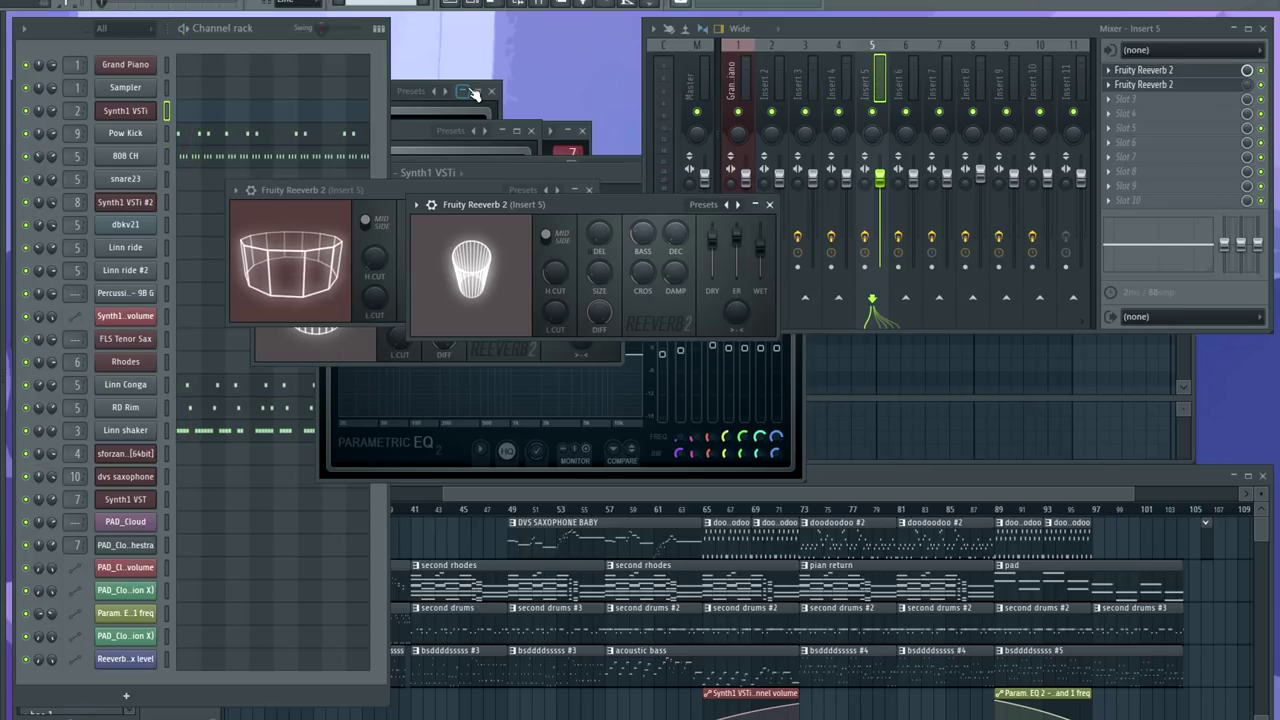
pyautogui.moveTo(576, 204); pyautogui.dragTo(564, 262)
pyautogui.moveTo(438, 190); pyautogui.dragTo(636, 195)
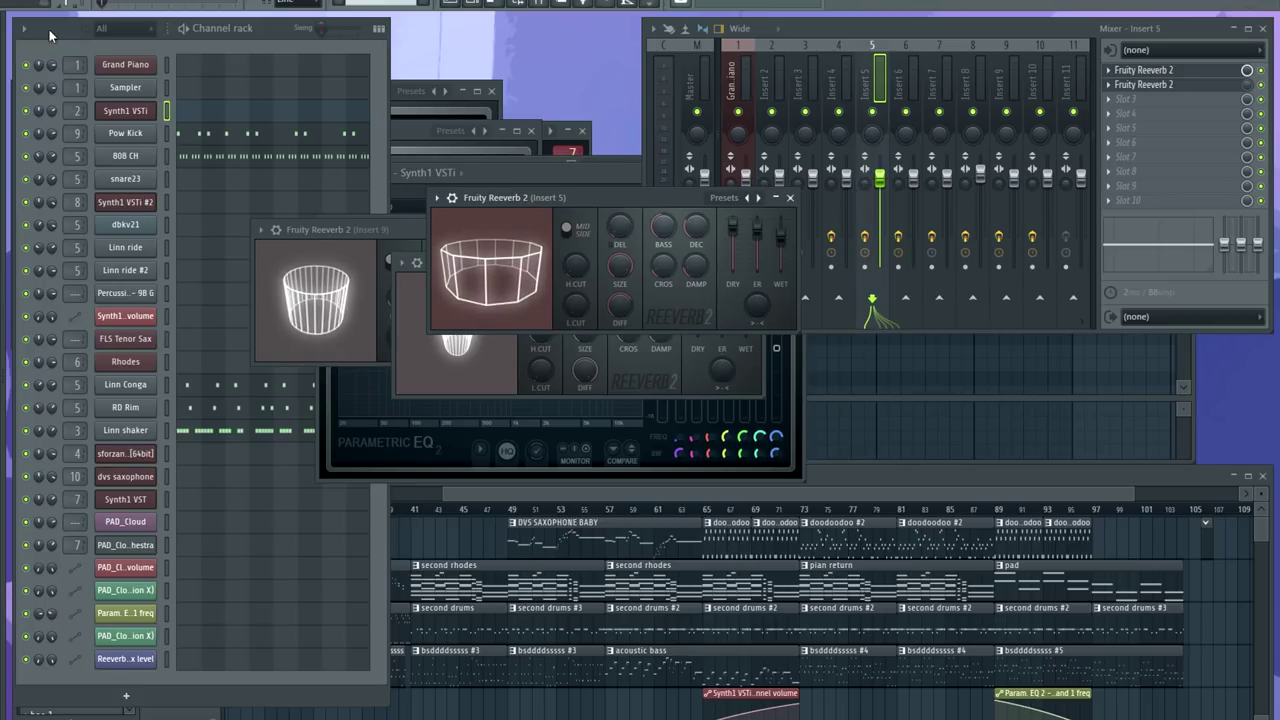
# Examine the Linn shaker channel settings and Insert 3's Fruity parametric EQ 2 while the drums play
pyautogui.click(126, 431)
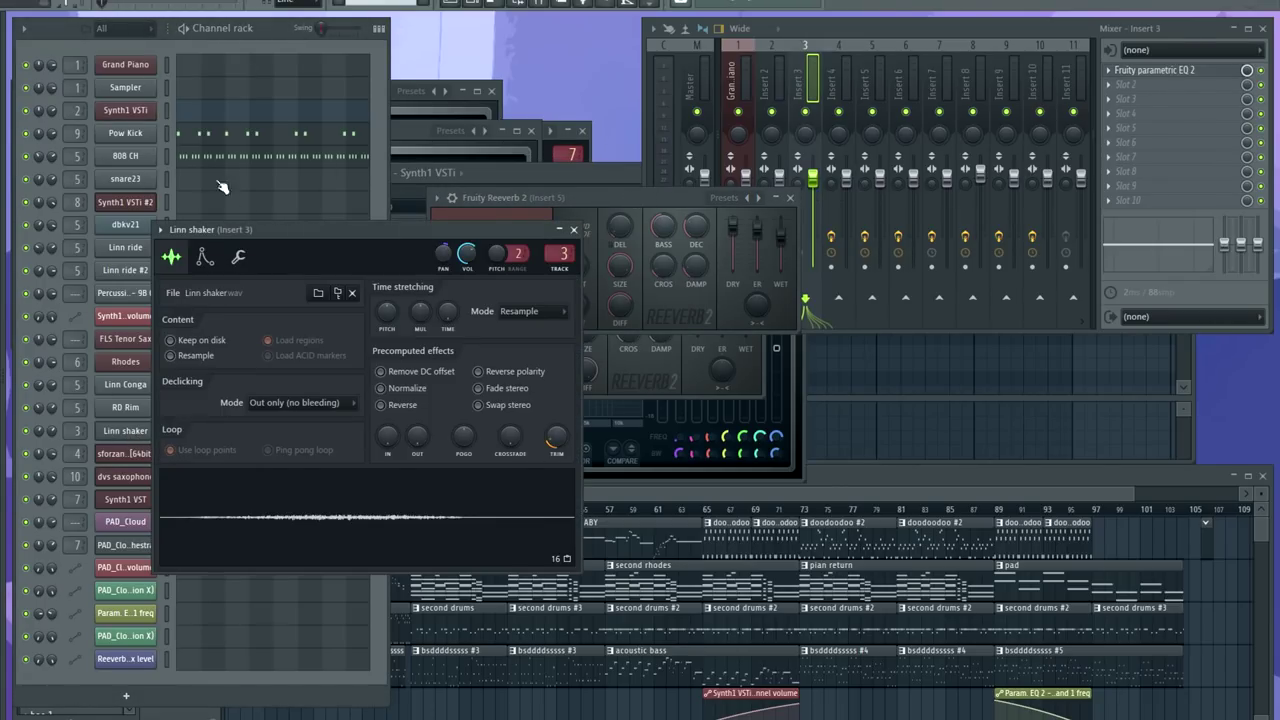
pyautogui.moveTo(349, 229); pyautogui.dragTo(456, 217)
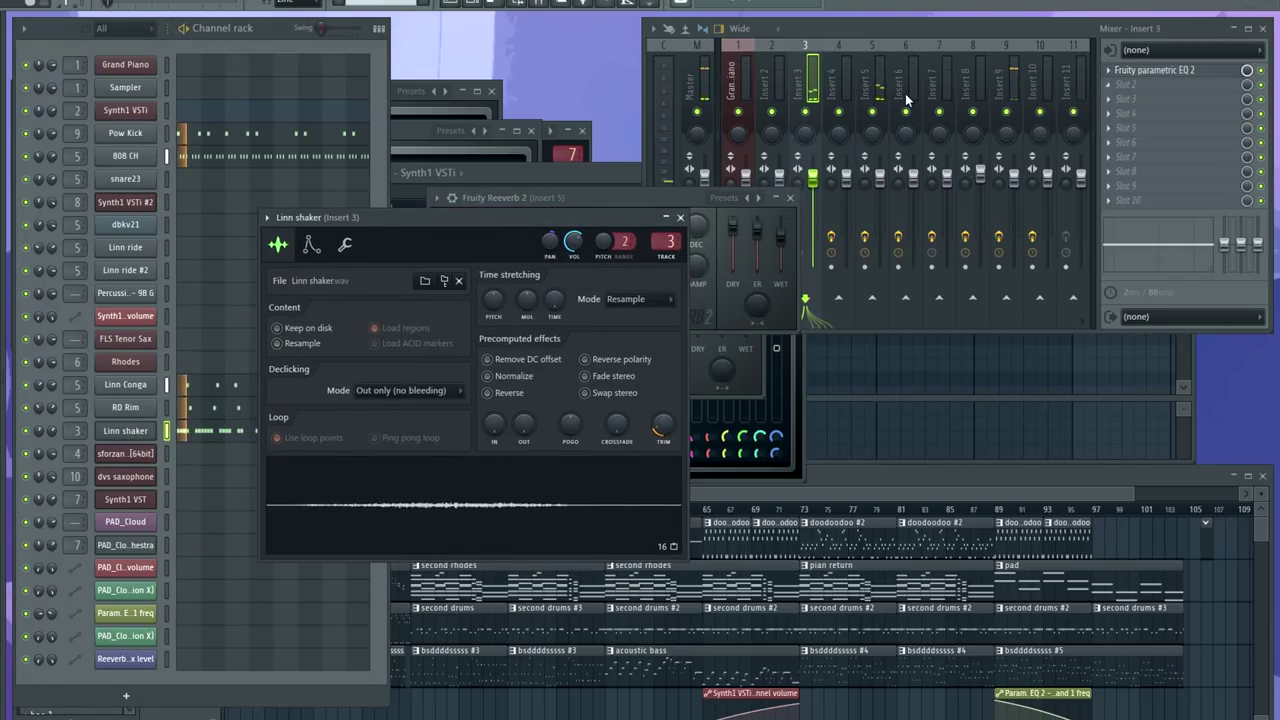
pyautogui.click(1155, 70)
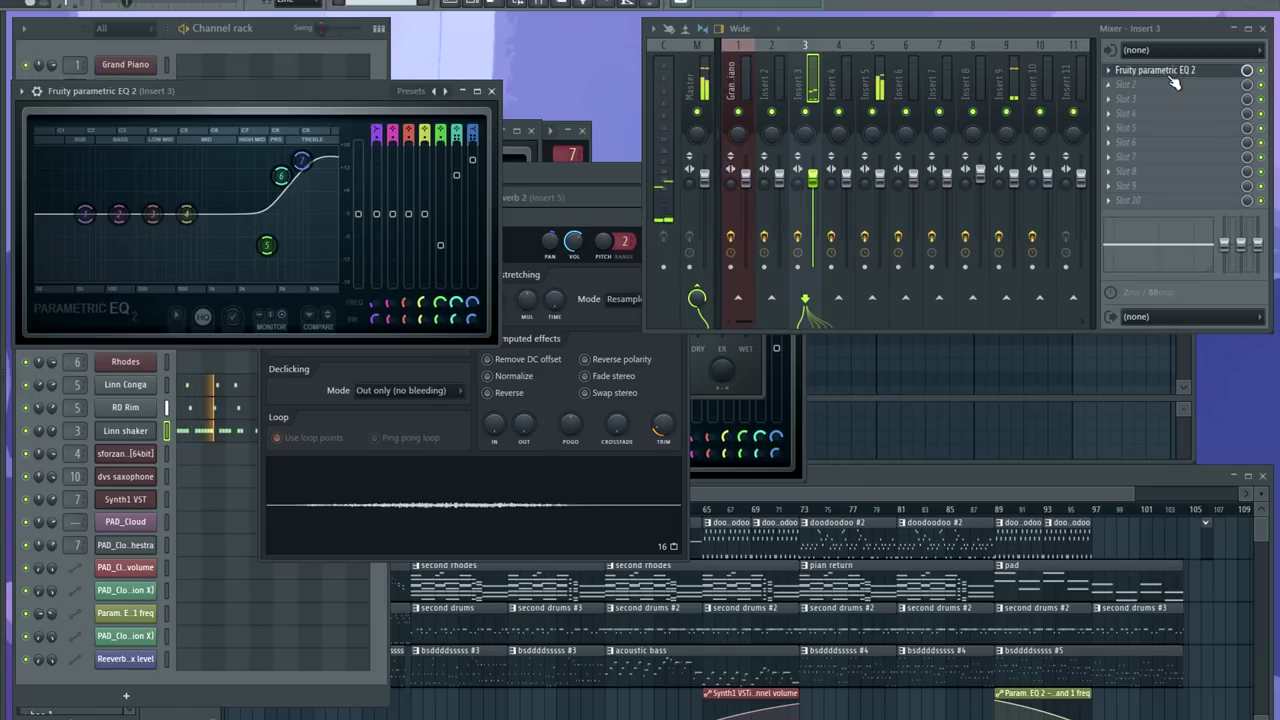
pyautogui.rightClick(25, 433)
pyautogui.click(38, 444)
# Route mixer track Insert 3 to Insert 5 and check the routing of both tracks
pyautogui.click(410, 99)
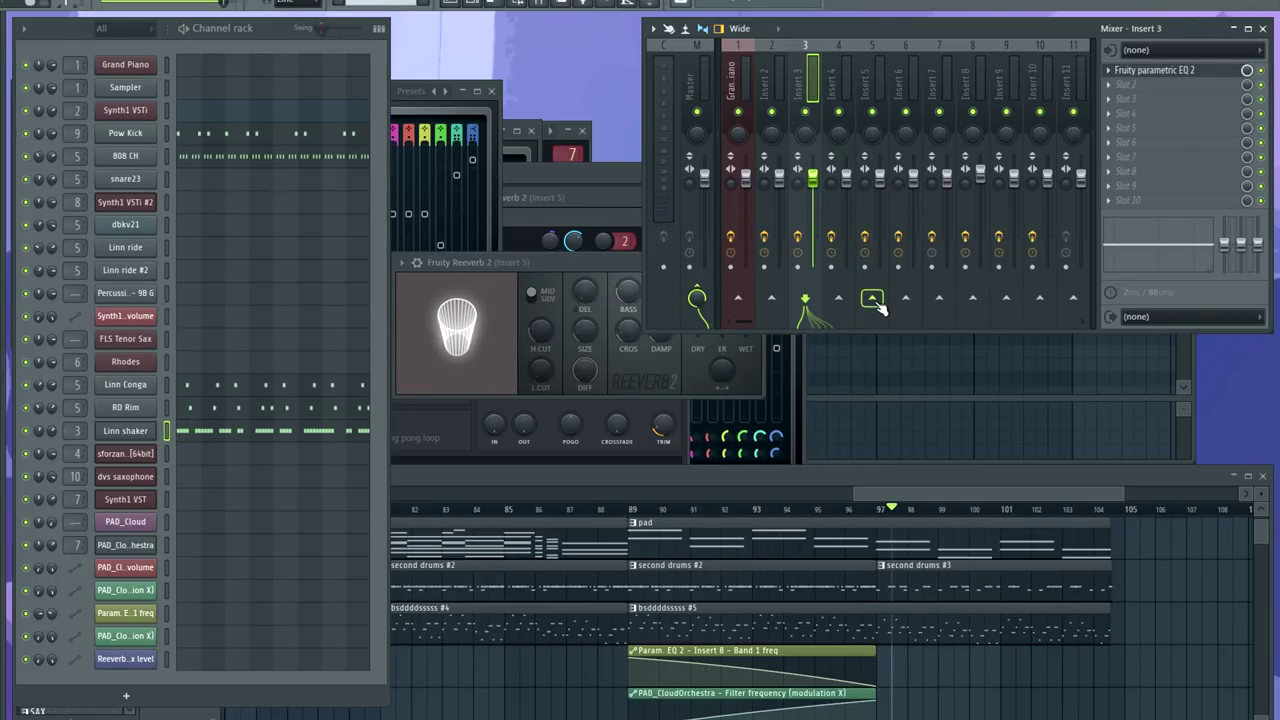
pyautogui.click(868, 81)
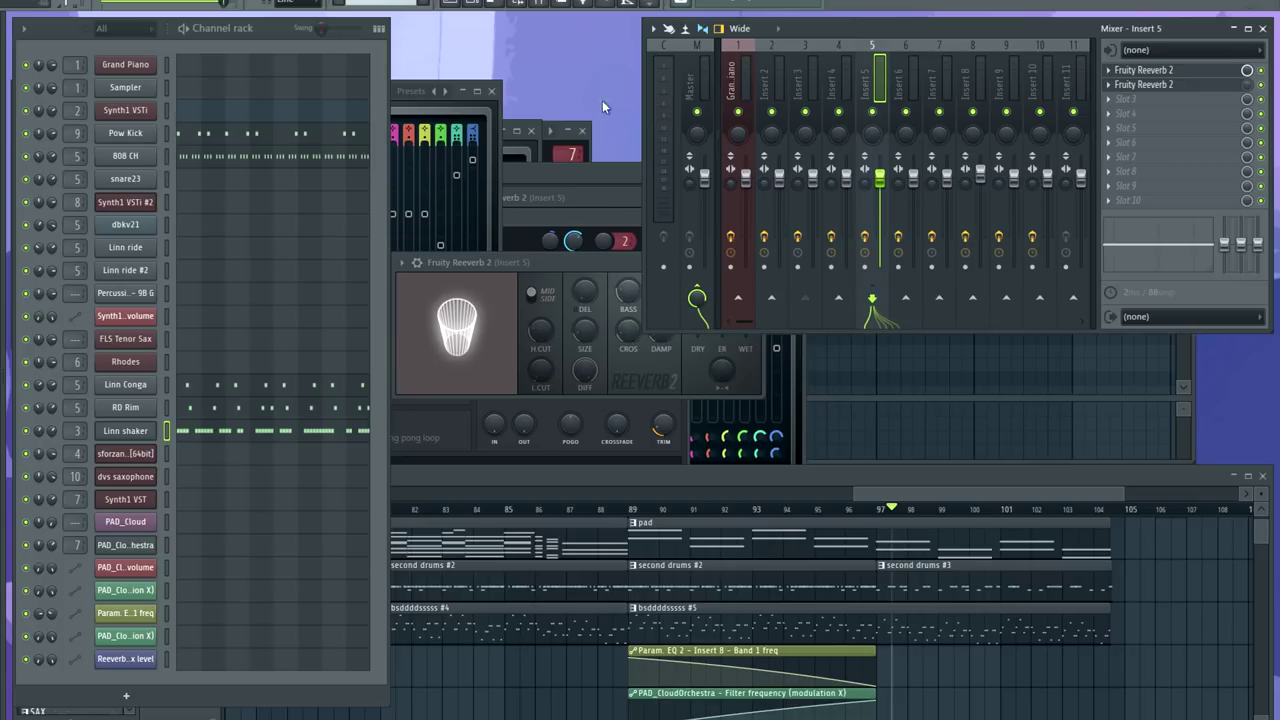
pyautogui.click(806, 82)
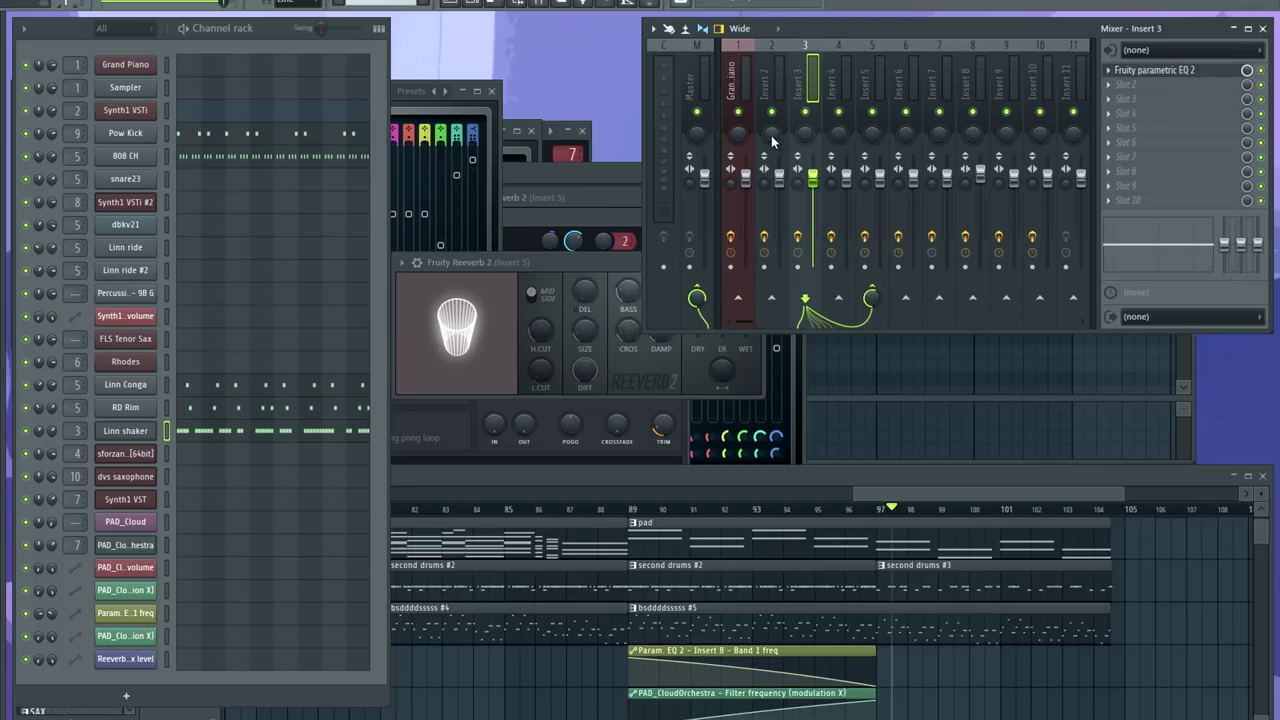
# Look at the Reeverb 2 - Mix level automation clip at bar 89 in the playlist
pyautogui.click(974, 493)
pyautogui.scroll(-2, 1037, 615)
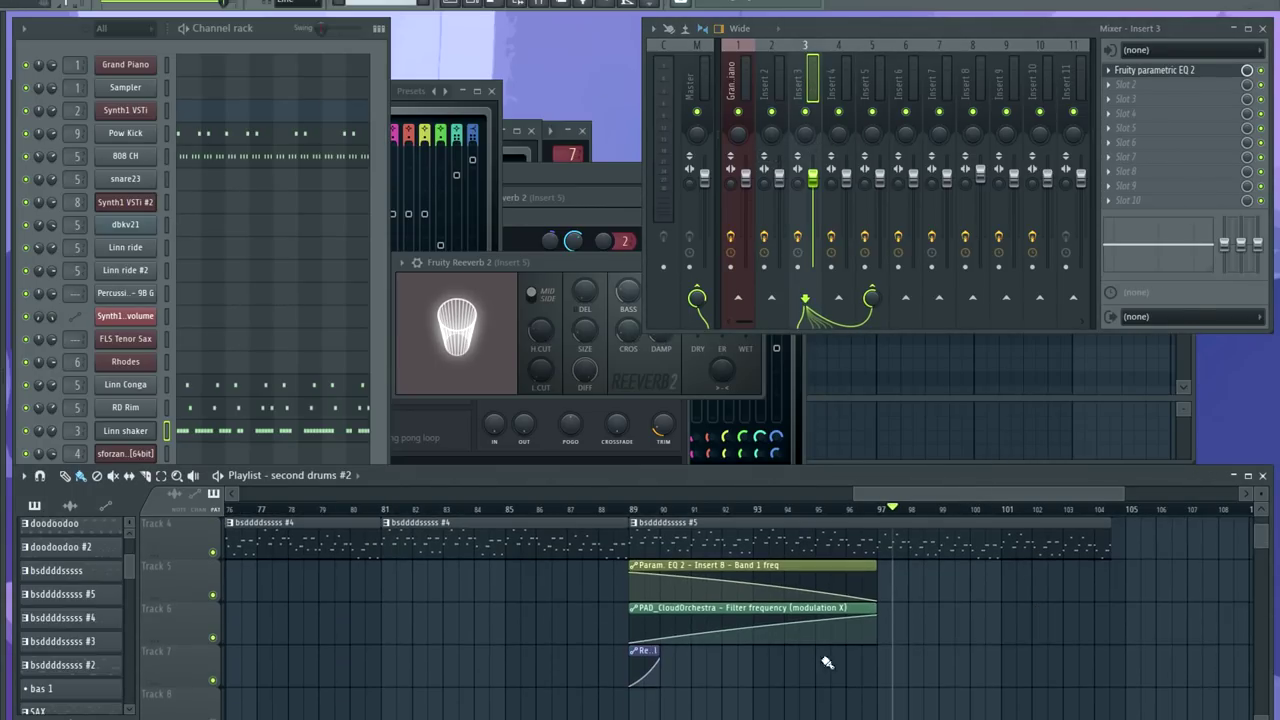
pyautogui.scroll(5, 634, 667)
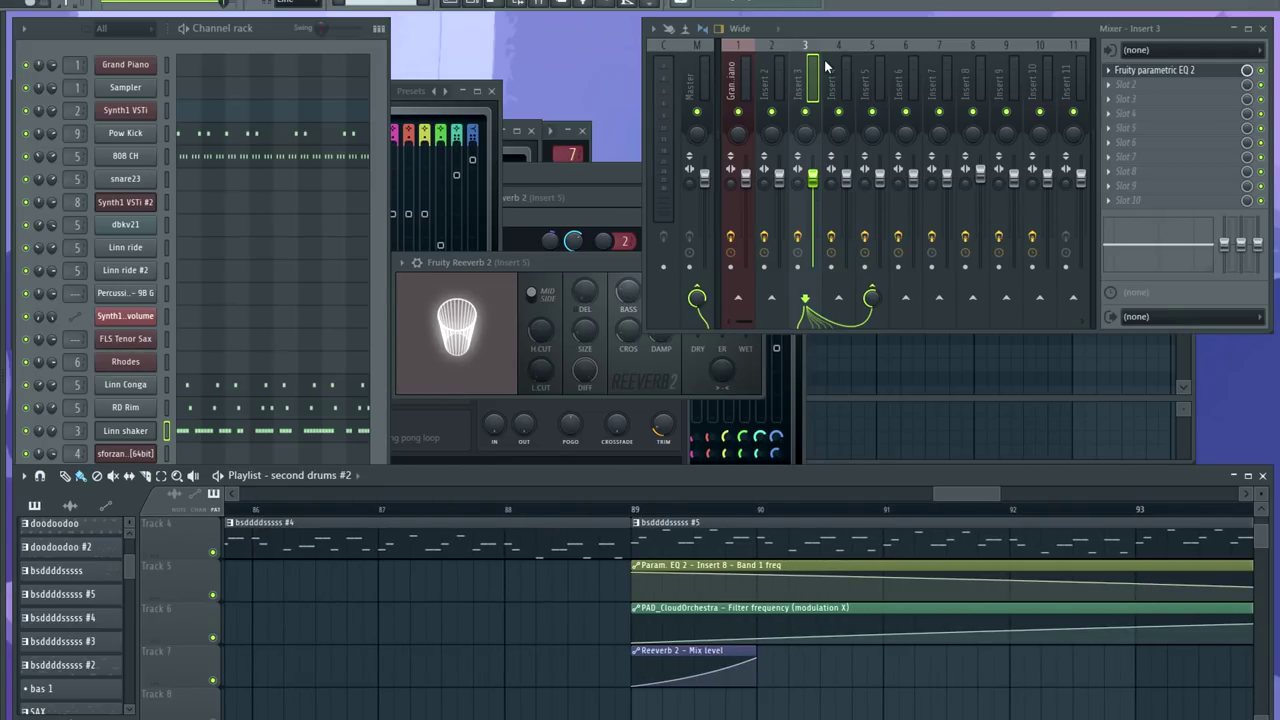
# Play the second drums track with only the Reeverb 2 - Mix level automation active around bar 89, with Insert 5 selected
pyautogui.click(876, 90)
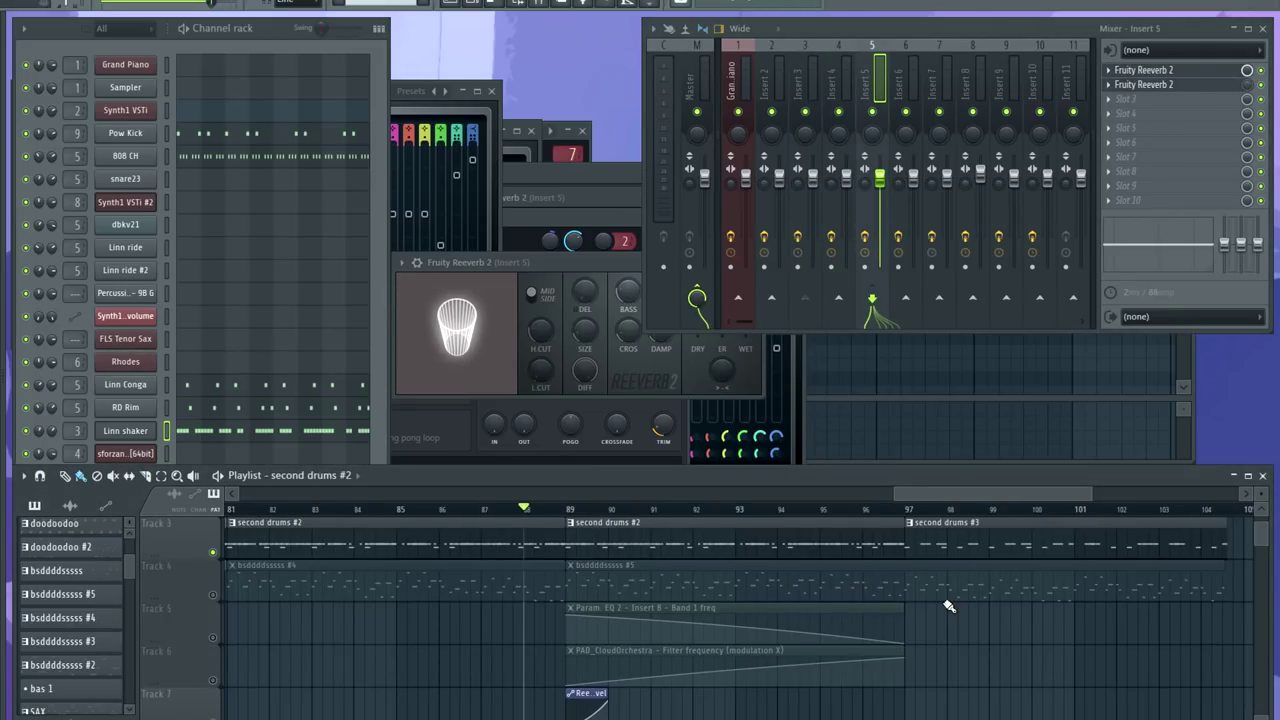
pyautogui.press('space')
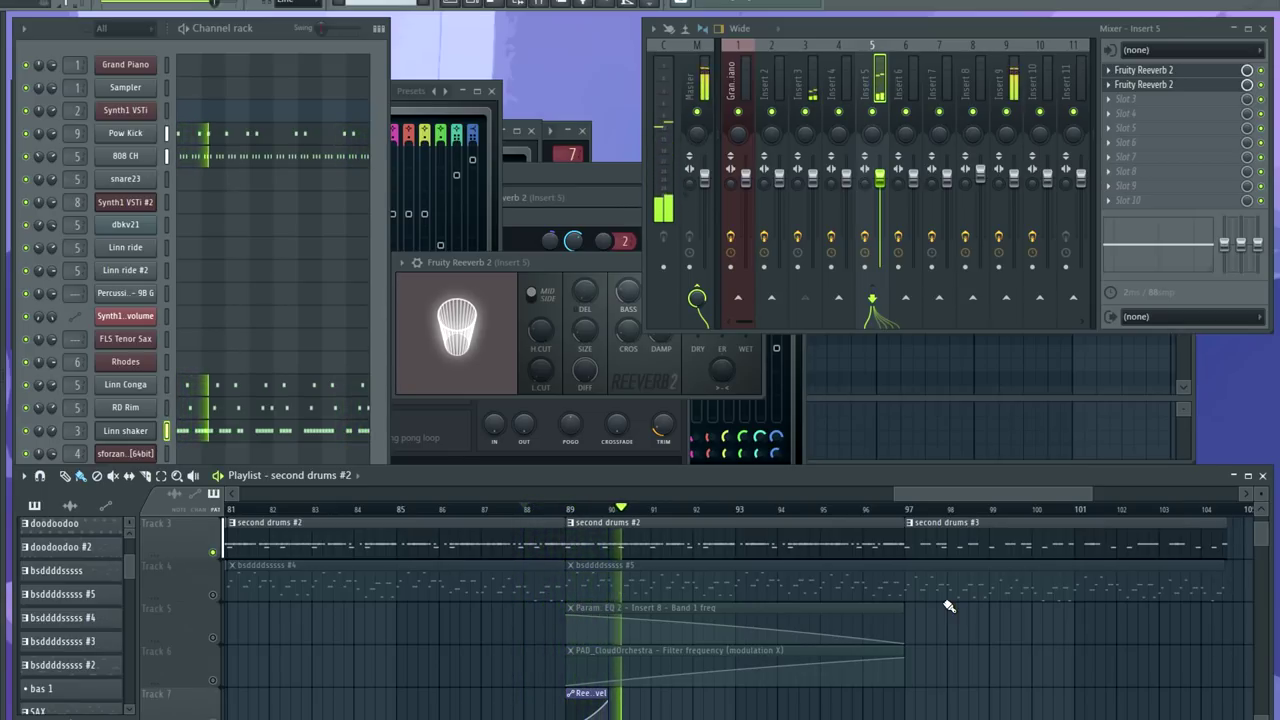
pyautogui.press('space')
pyautogui.scroll(-5, 674, 621)
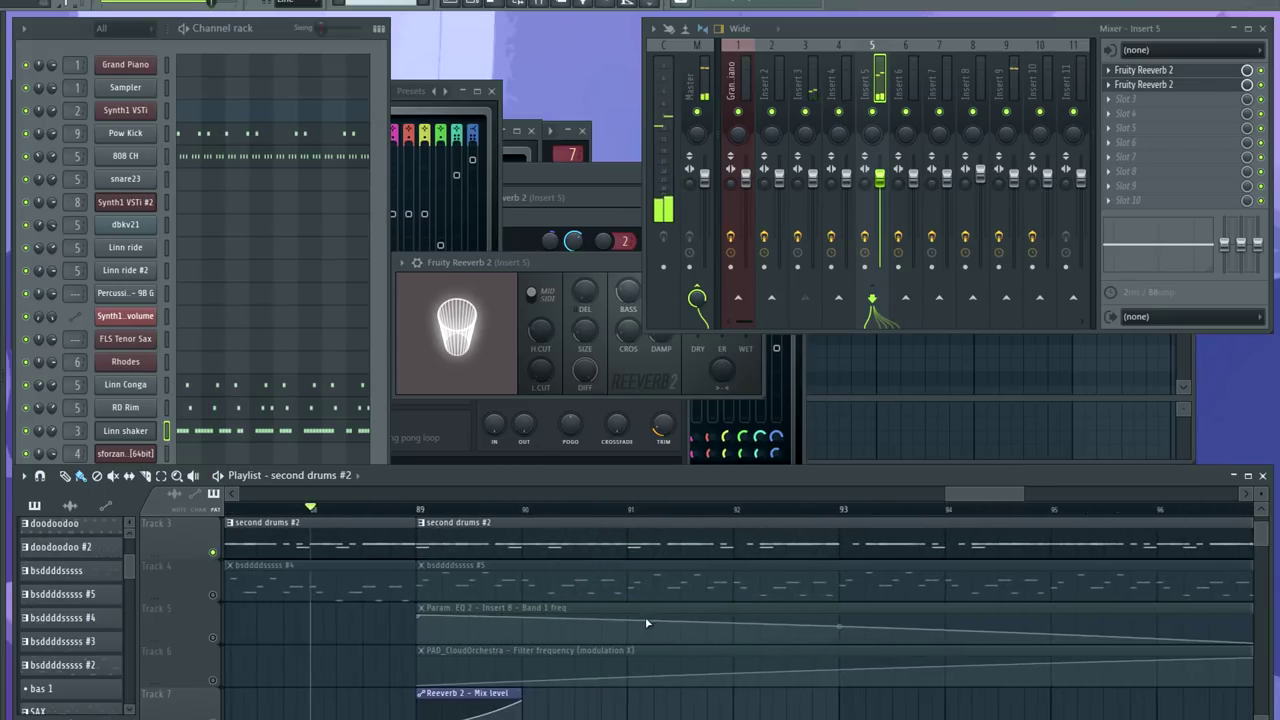
pyautogui.scroll(2, 900, 560)
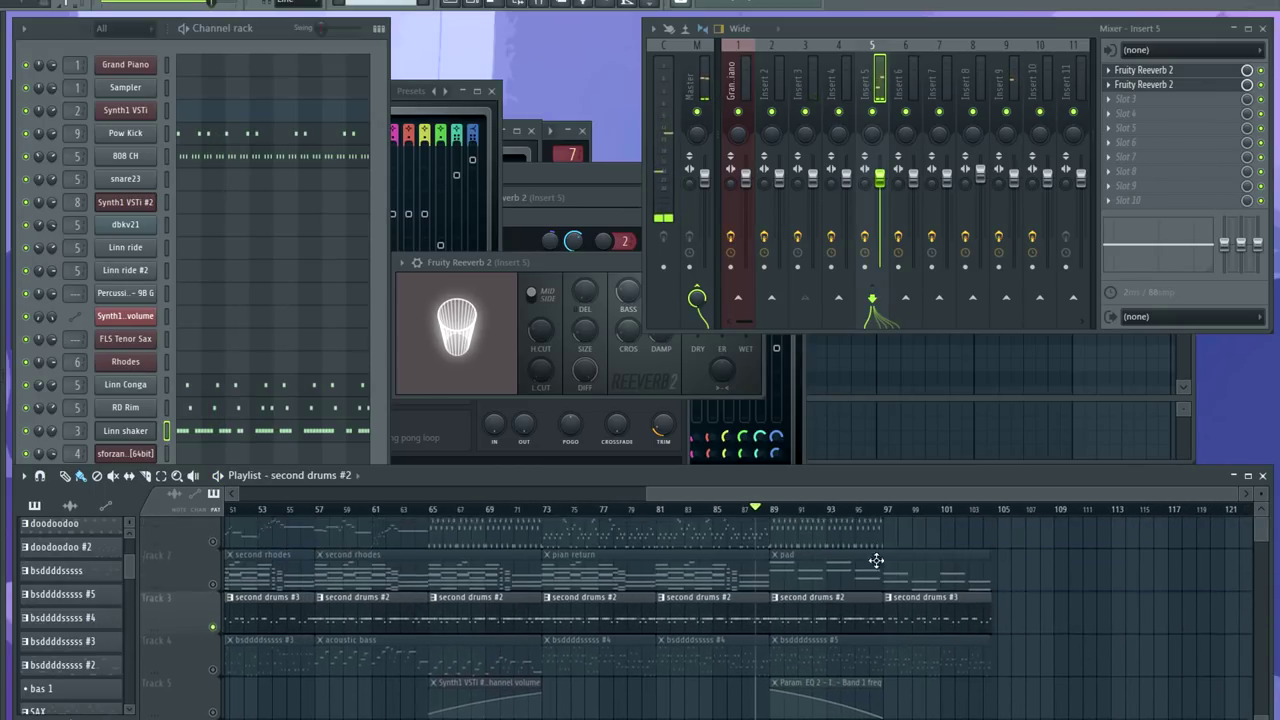
pyautogui.scroll(-3, 960, 603)
pyautogui.scroll(-3, 880, 599)
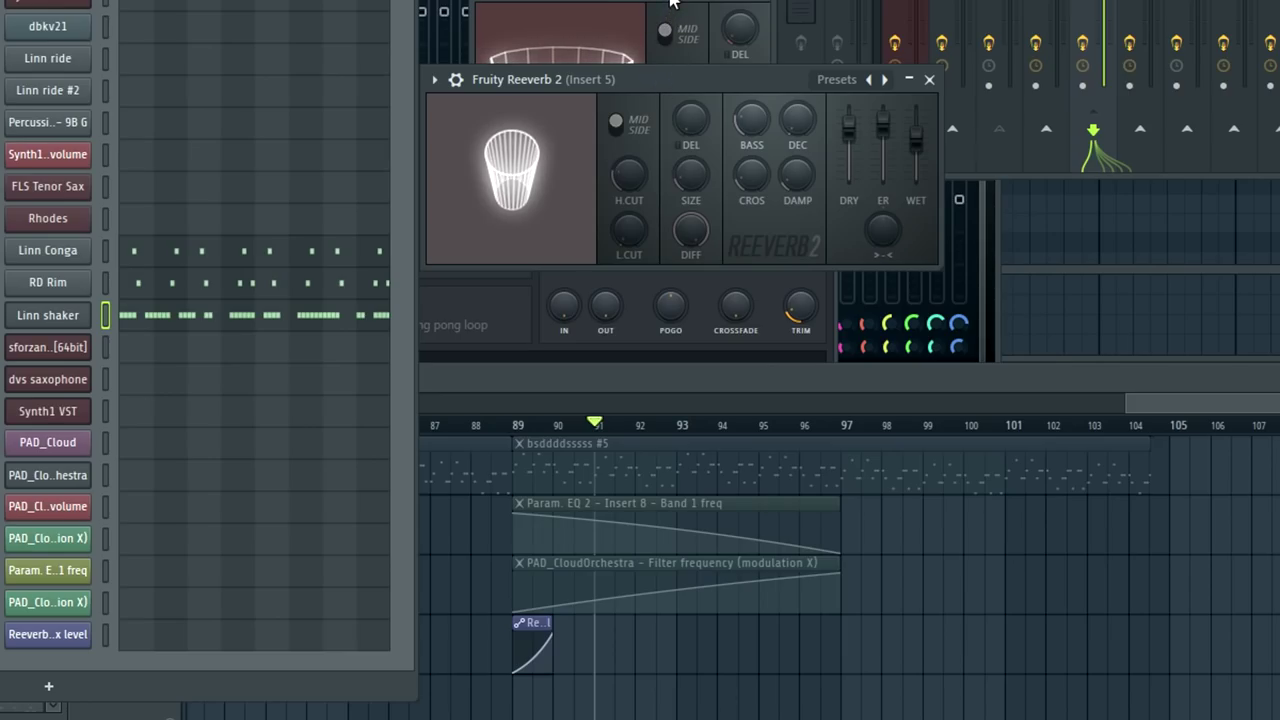
# Lower the diffusion of the first Fruity Reeverb 2 on Insert 5 to its minimum and play the drums
pyautogui.moveTo(670, 2); pyautogui.dragTo(407, 340)
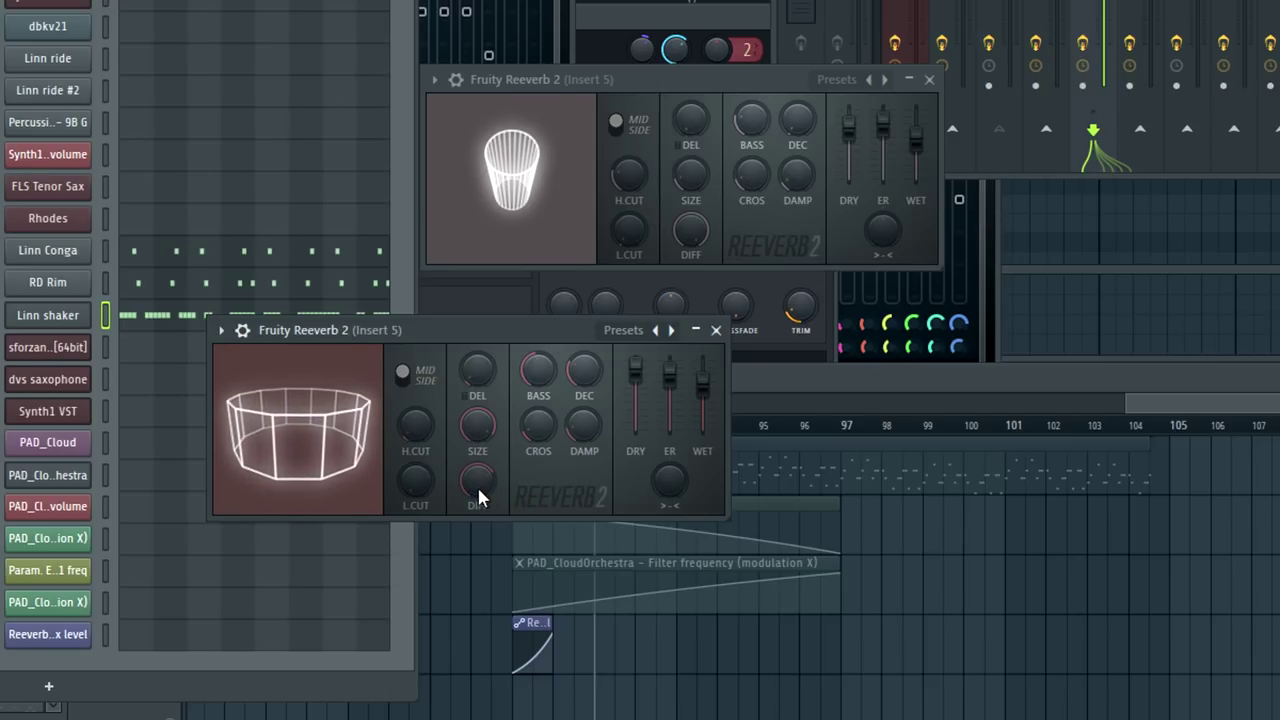
pyautogui.moveTo(477, 485); pyautogui.dragTo(477, 470)
pyautogui.press('space')
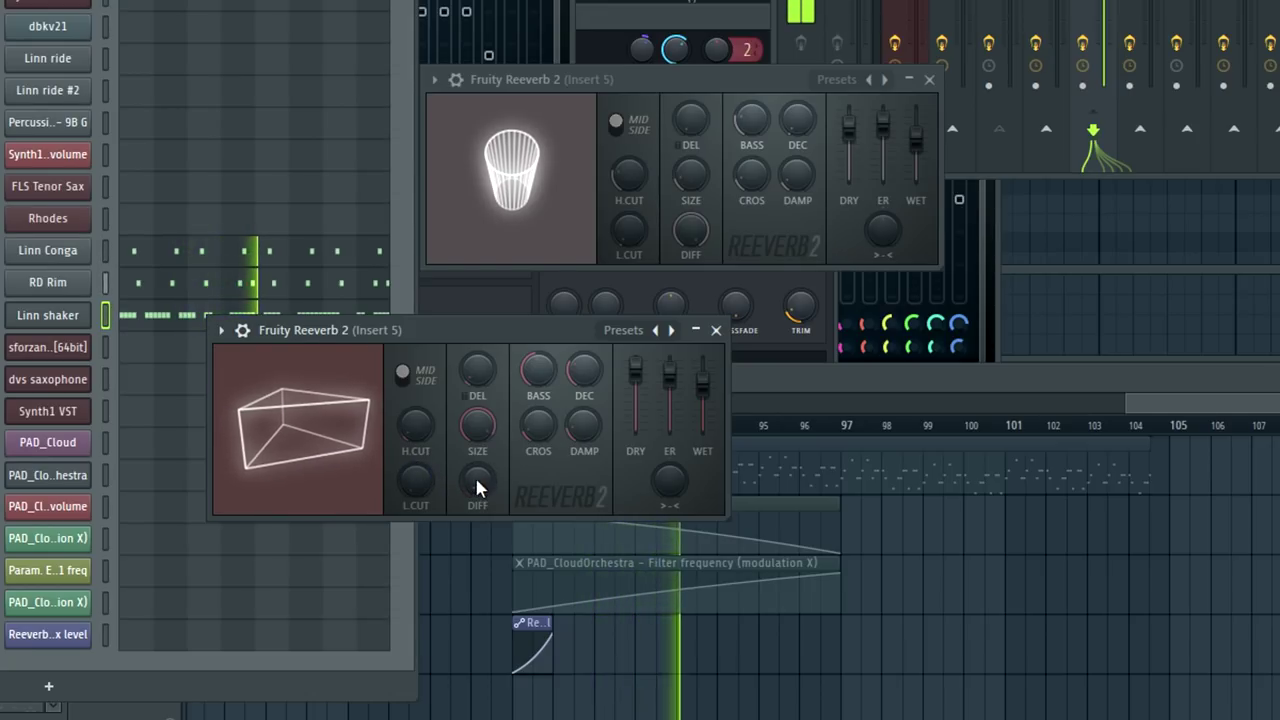
pyautogui.press('space')
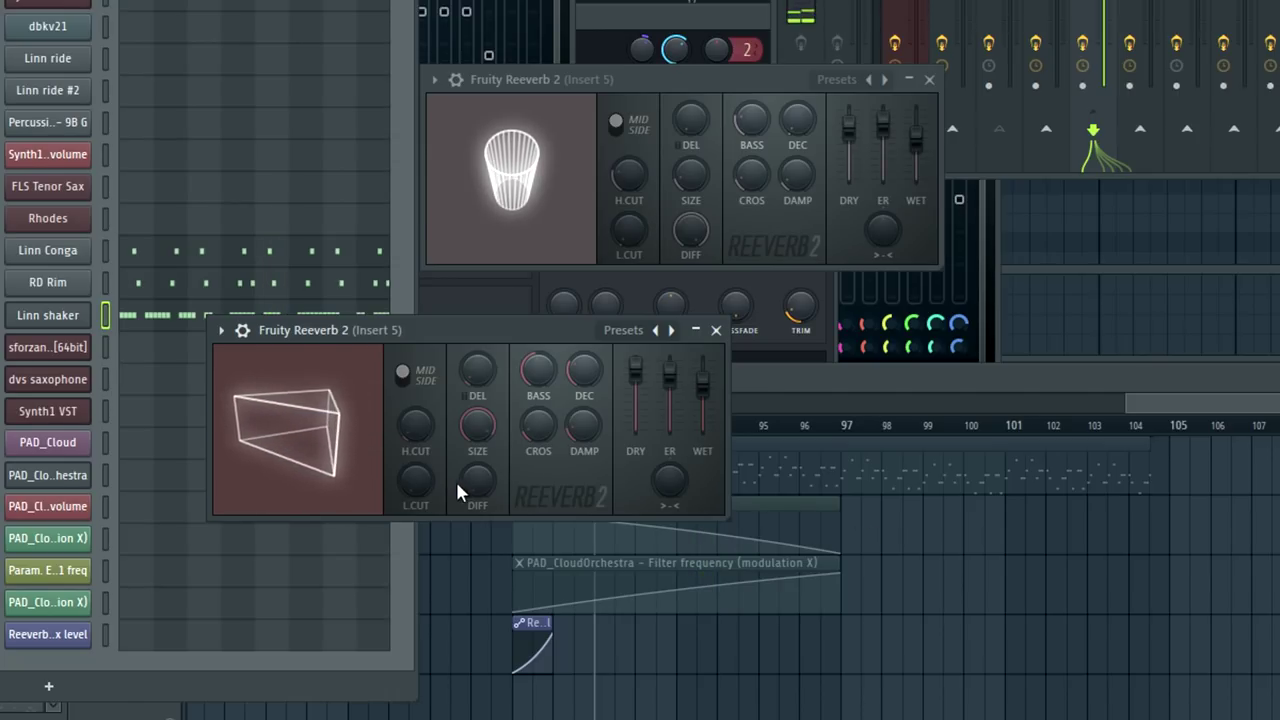
# Raise the diffusion of Insert 5's first Fruity Reeverb 2 to a high setting and play the drums to compare
pyautogui.press('space')
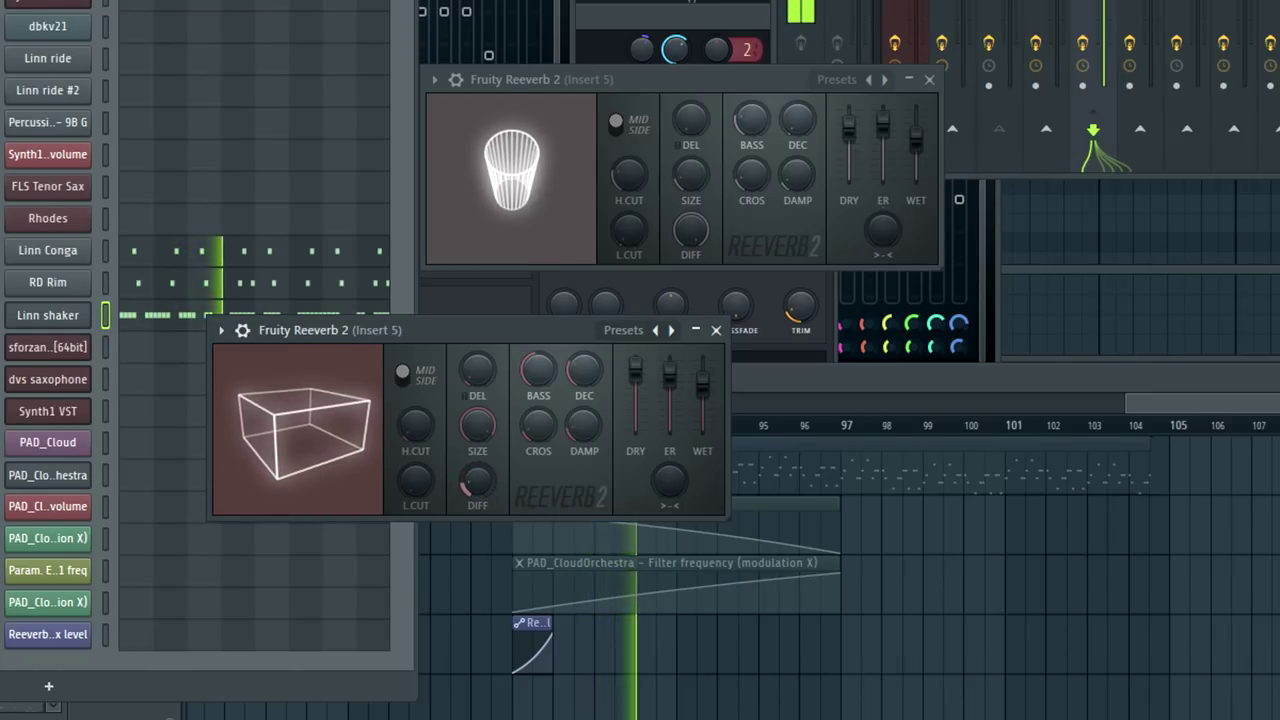
pyautogui.press('space')
pyautogui.moveTo(490, 475); pyautogui.dragTo(490, 445)
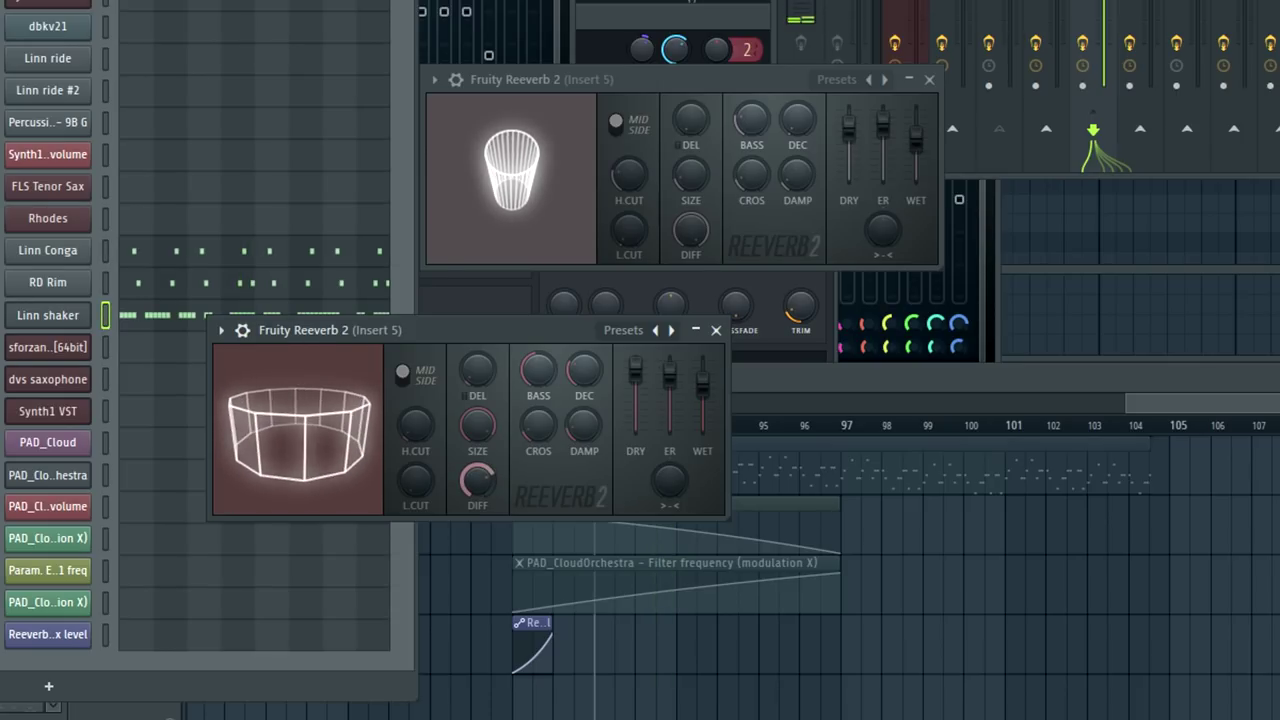
pyautogui.press('space')
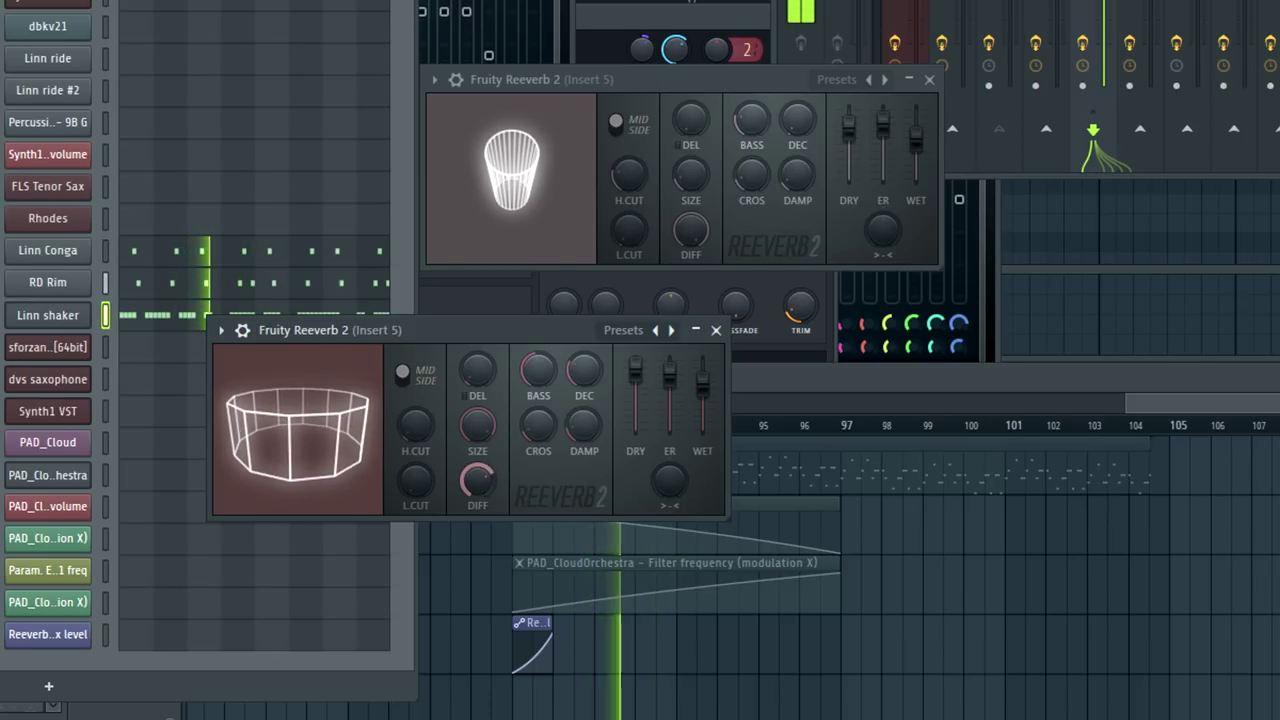
# Play the doodoodoo pattern with the Param. EQ 2 - Insert 8 - Band 1 freq automation and watch the low cut move
pyautogui.click(762, 380)
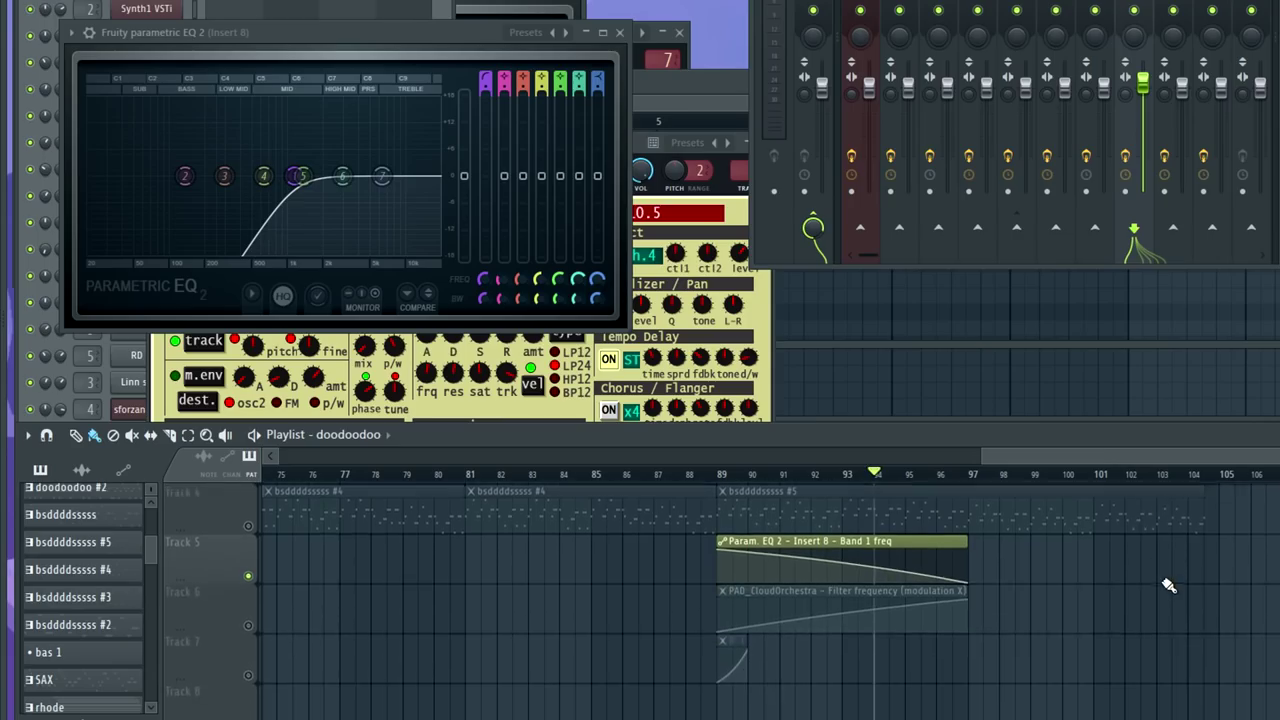
pyautogui.scroll(3, 1166, 589)
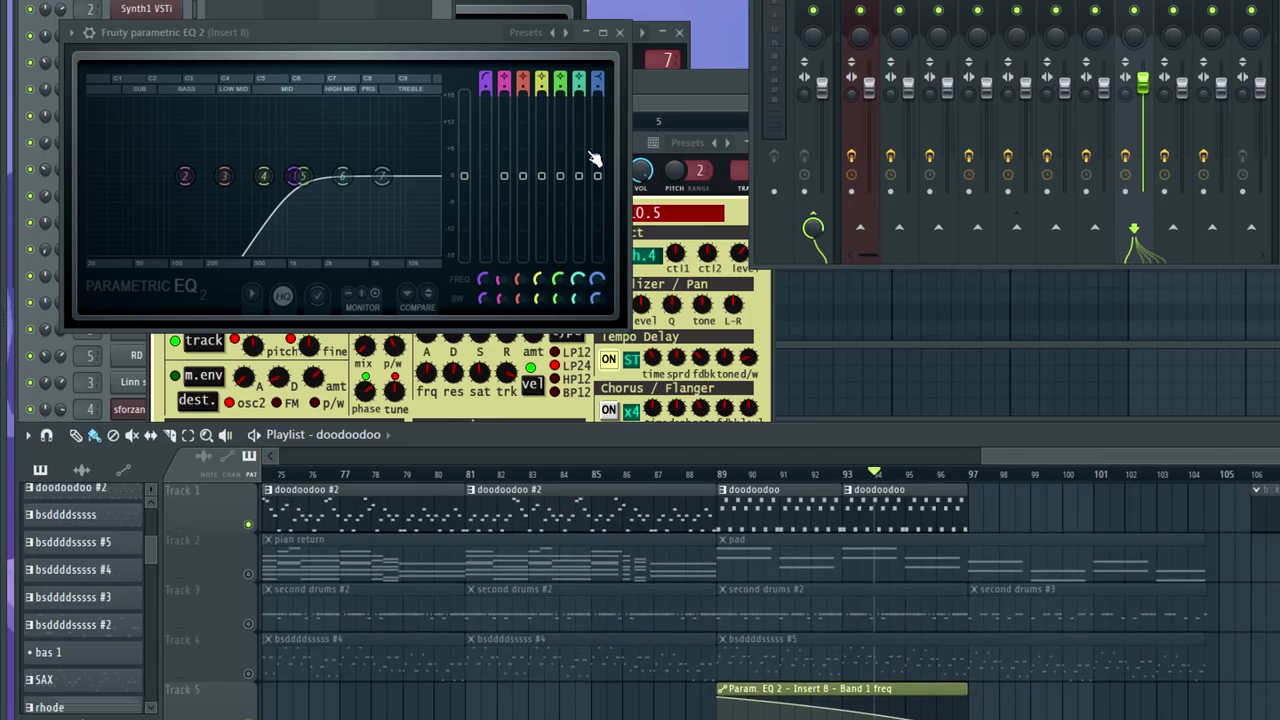
pyautogui.scroll(-2, 1122, 630)
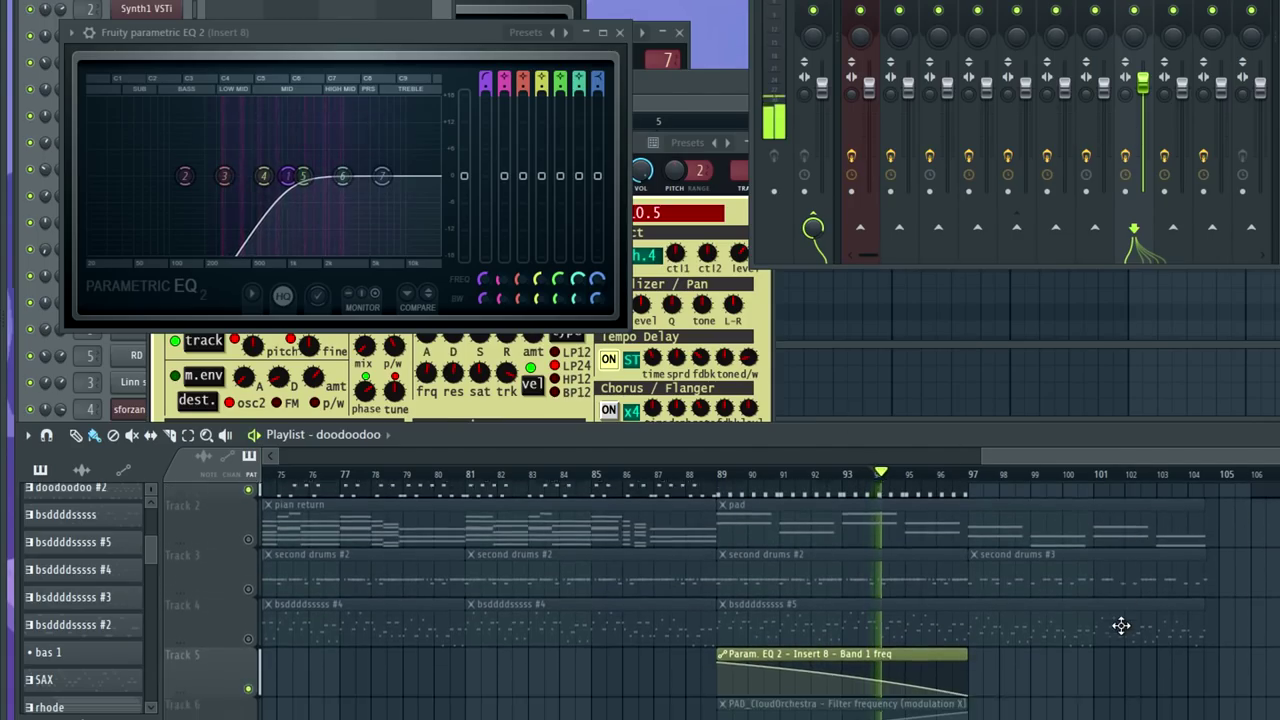
pyautogui.scroll(3, 1110, 620)
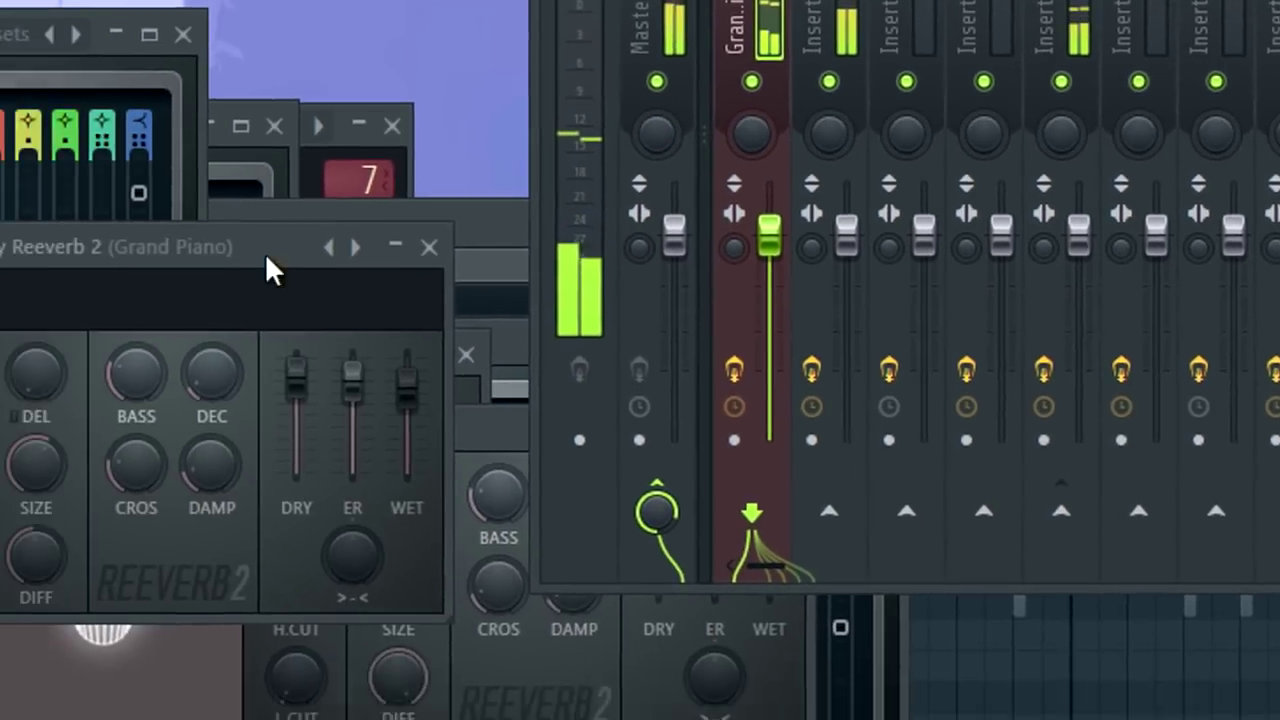
# Compare the Fruity Reeverb 2 on the Grand Piano mixer track with the one on Insert 5
pyautogui.moveTo(266, 260); pyautogui.dragTo(344, 263)
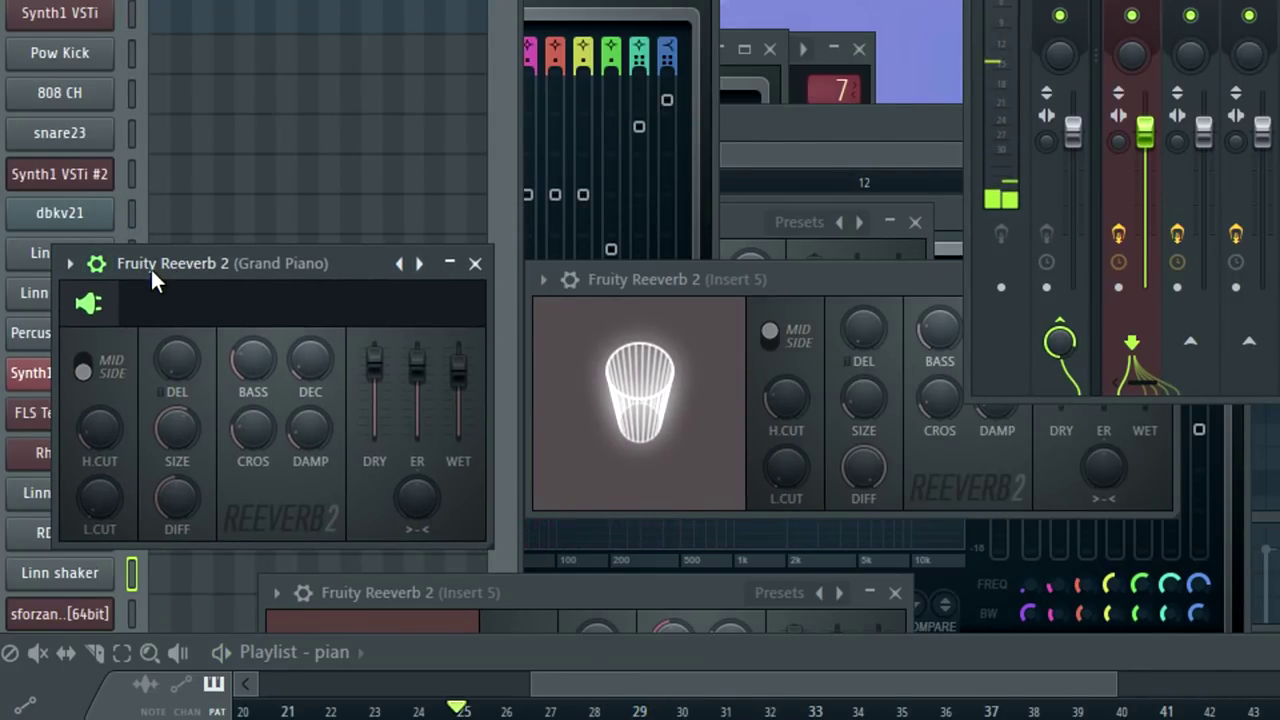
pyautogui.click(805, 285)
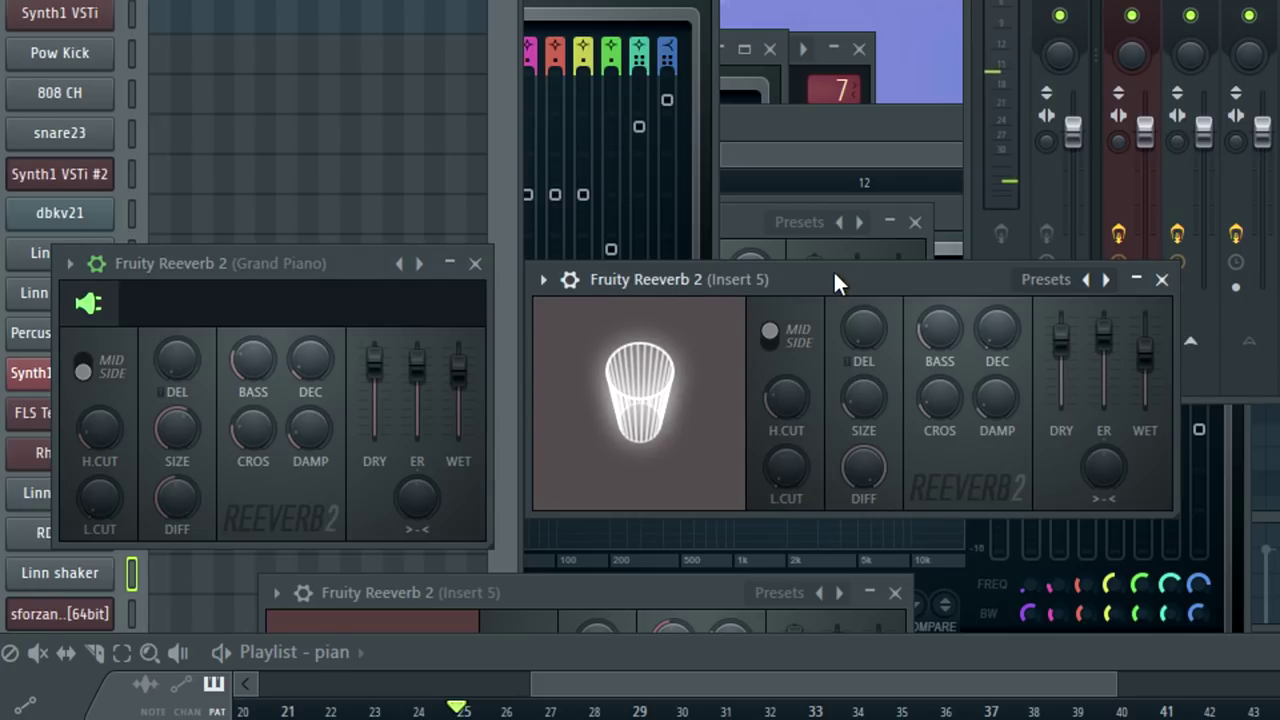
pyautogui.click(337, 287)
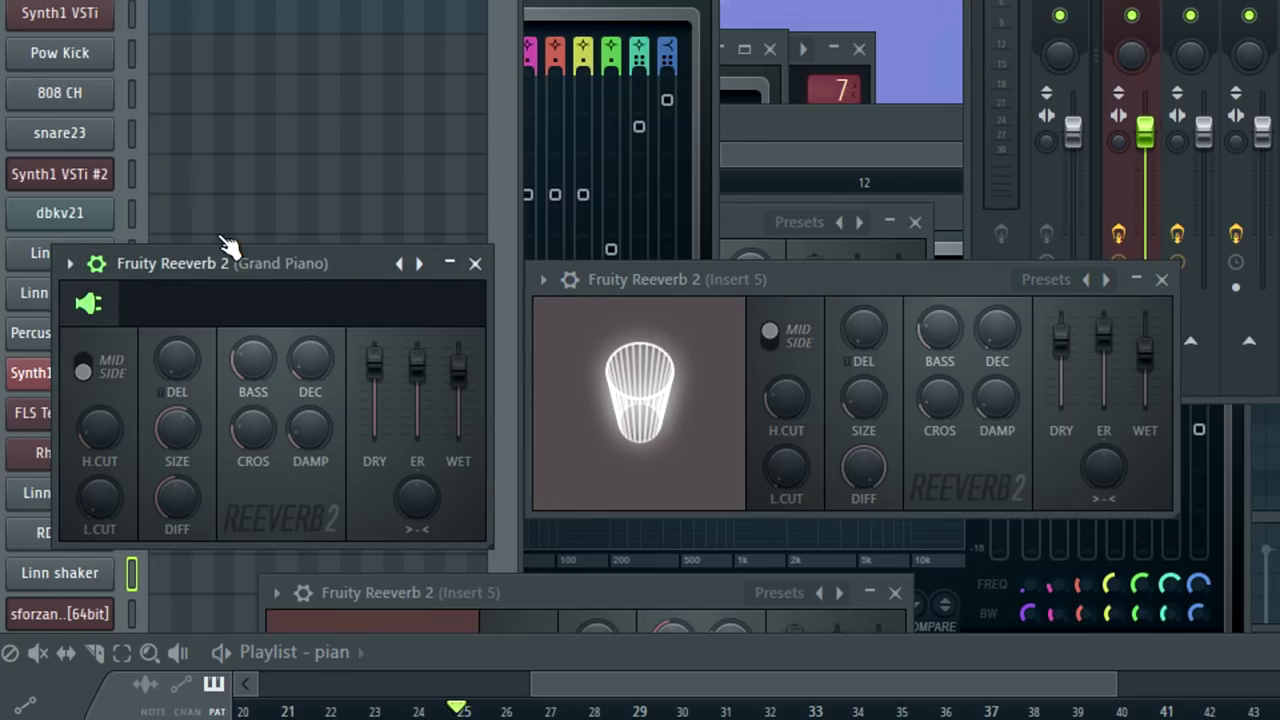
pyautogui.moveTo(268, 270); pyautogui.dragTo(298, 322)
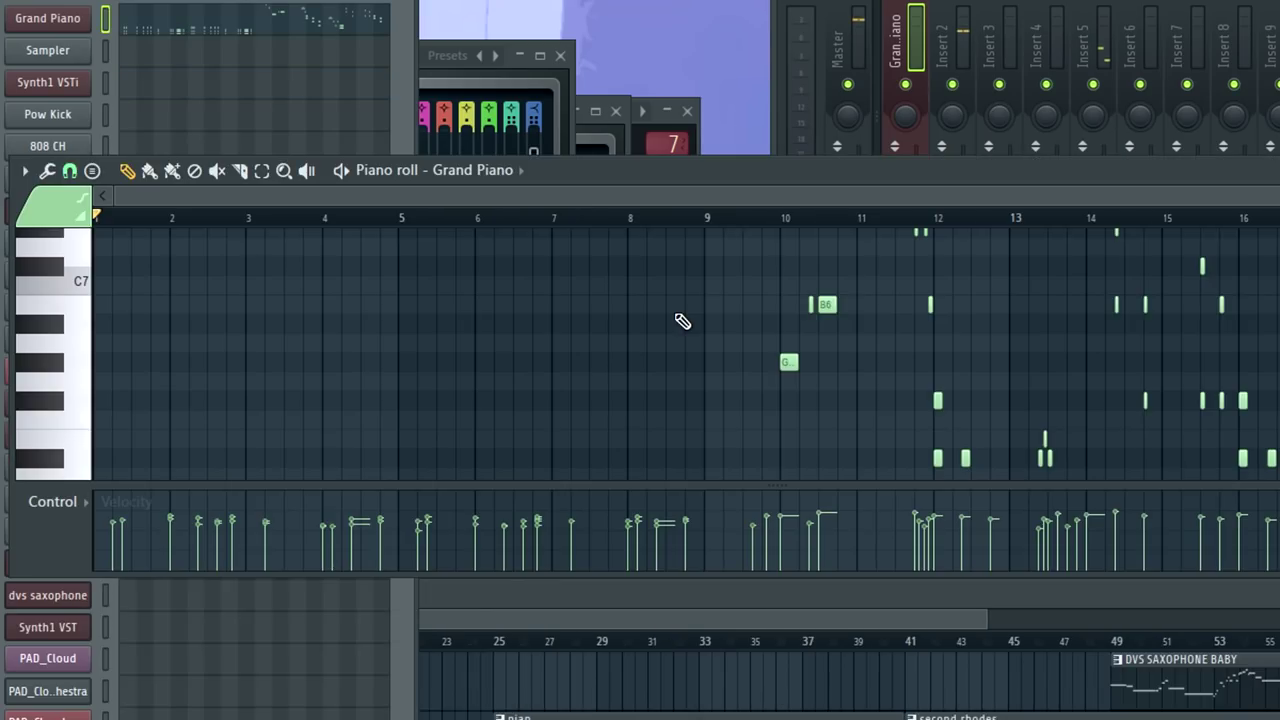
# Play the Grand Piano pattern from bar 1 and examine its low chords in the piano roll
pyautogui.scroll(-5, 680, 320)
pyautogui.press('space')
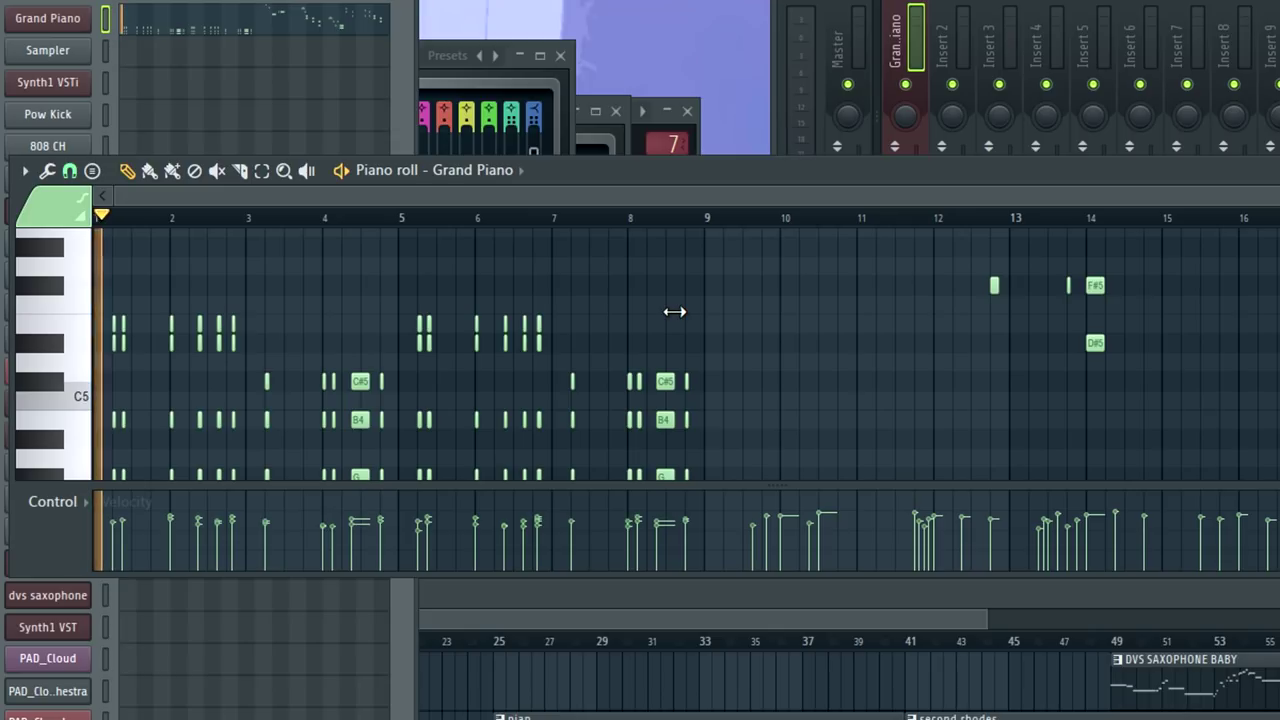
pyautogui.scroll(-1, 675, 312)
pyautogui.scroll(3, 120, 290)
pyautogui.scroll(2, 209, 289)
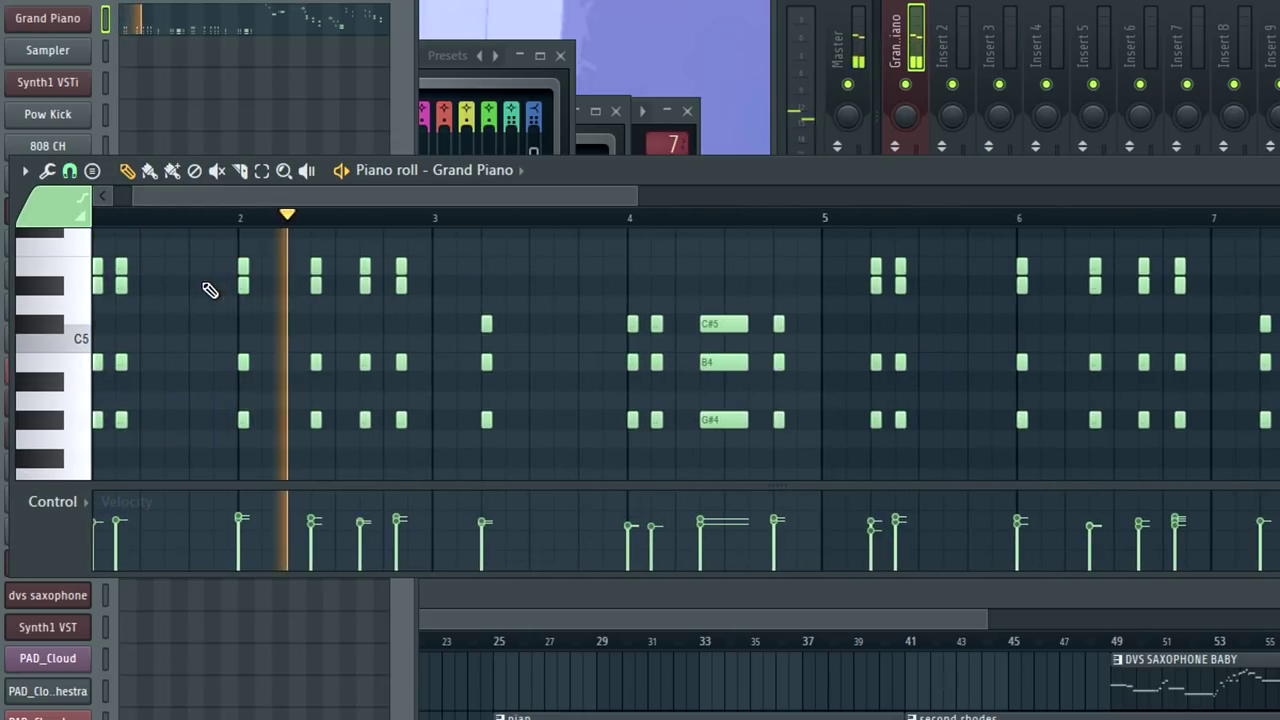
pyautogui.scroll(2, 209, 289)
pyautogui.scroll(-3, 209, 289)
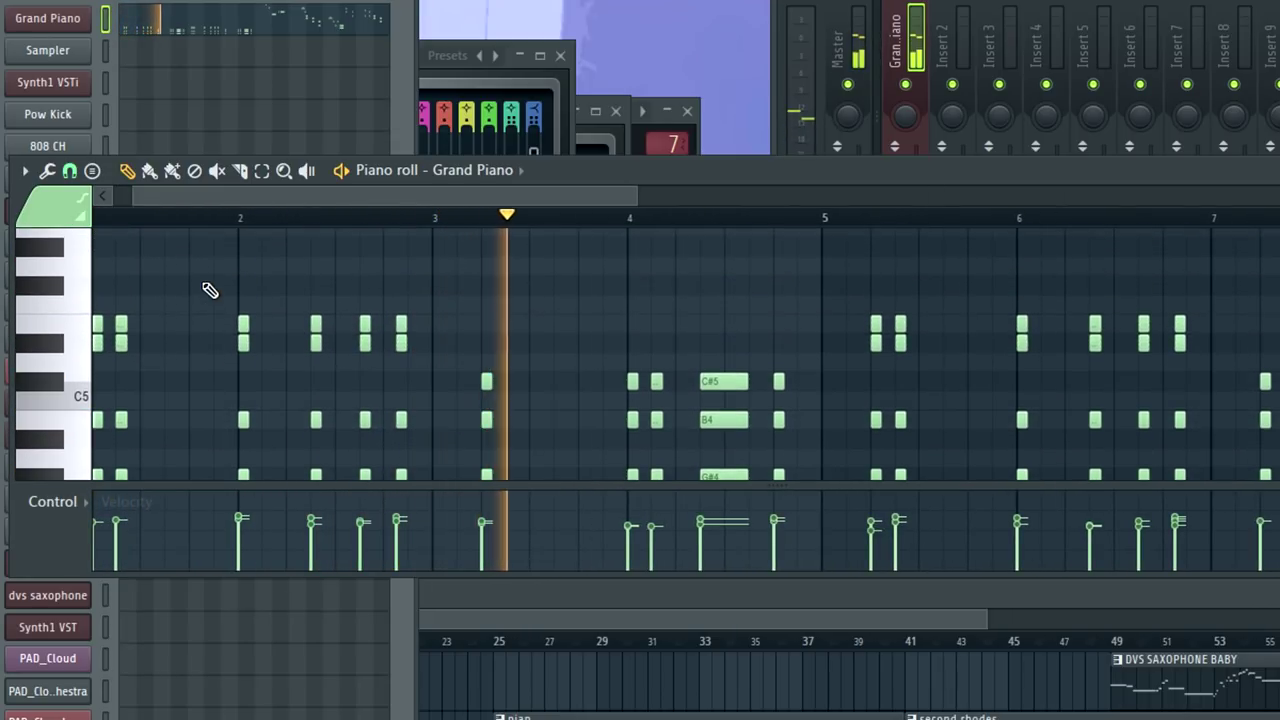
pyautogui.scroll(-2, 651, 323)
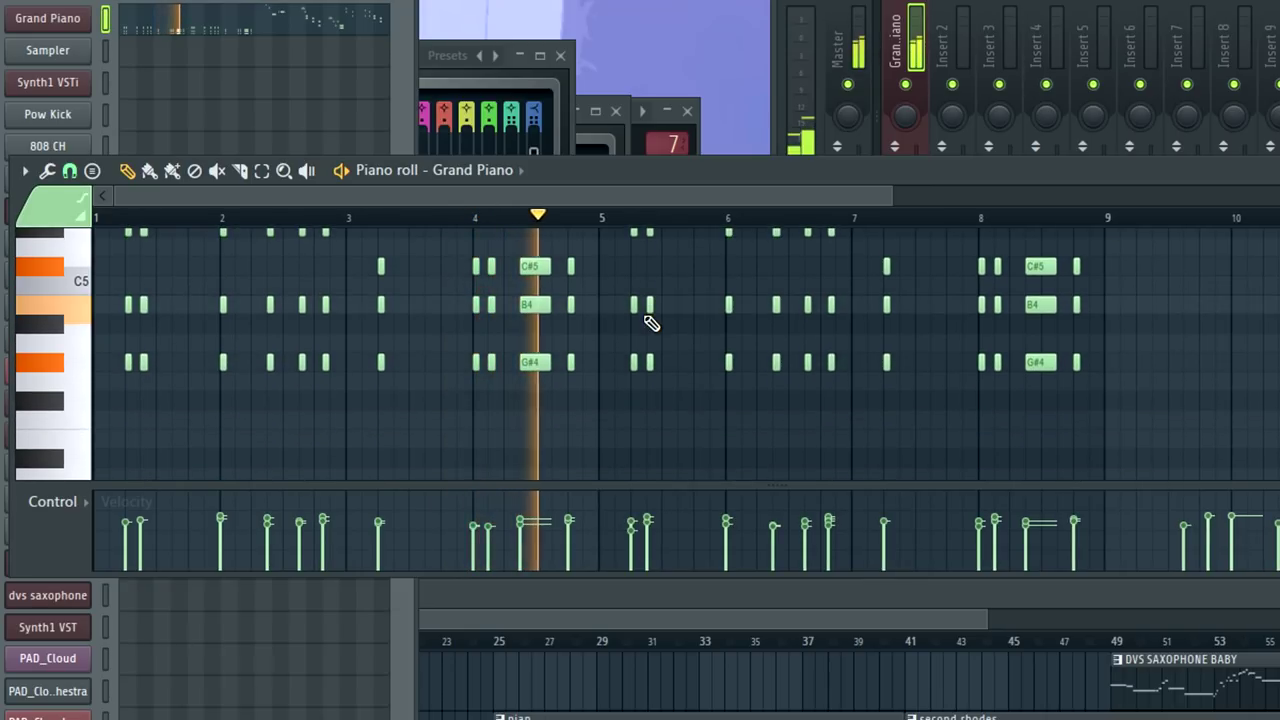
pyautogui.scroll(2, 651, 323)
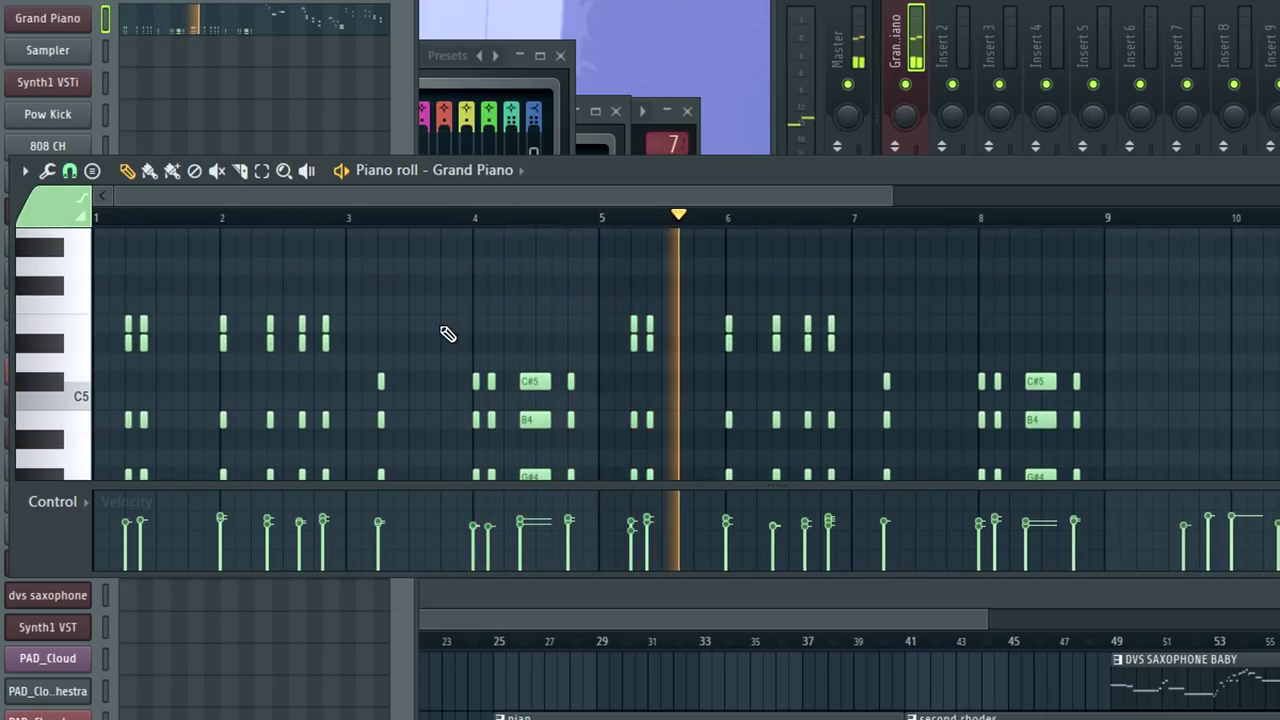
pyautogui.scroll(-2, 566, 331)
pyautogui.scroll(1, 566, 331)
pyautogui.press('space')
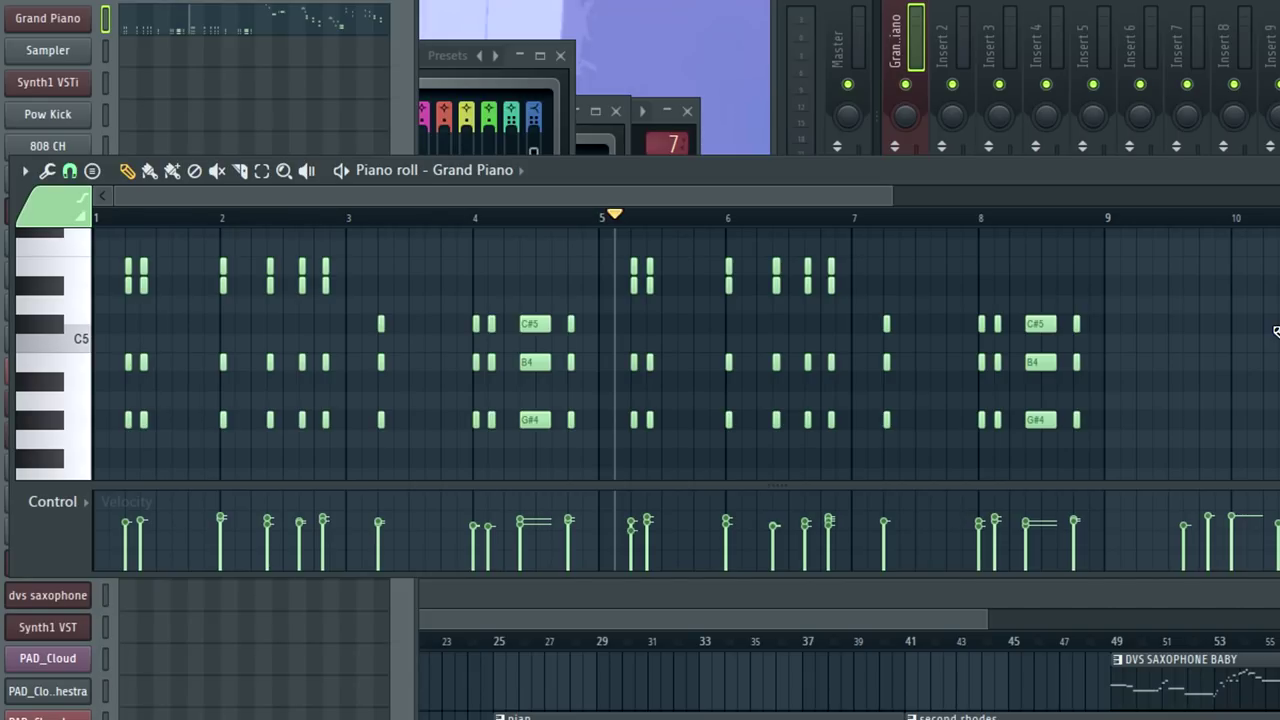
# Play the repeat of the Grand Piano chords from bar 5
pyautogui.press('space')
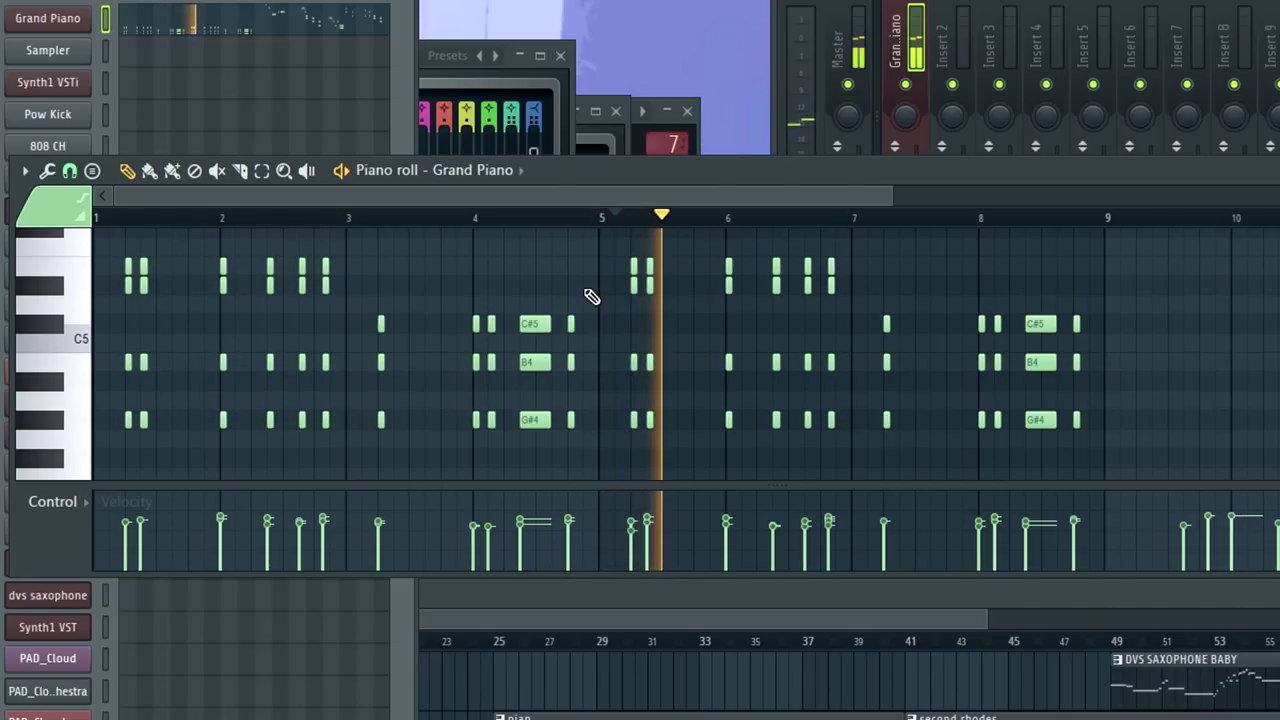
pyautogui.moveTo(757, 200); pyautogui.dragTo(786, 203)
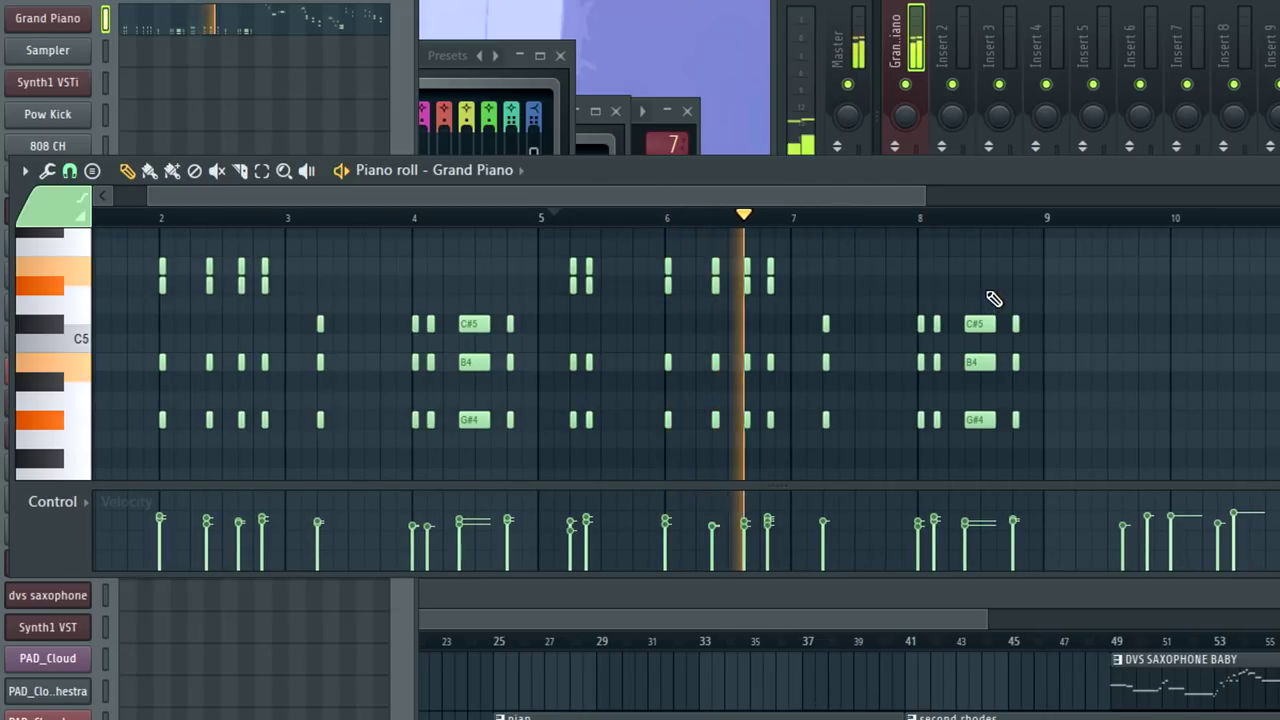
pyautogui.scroll(-1, 993, 300)
pyautogui.scroll(1, 1140, 284)
pyautogui.press('space')
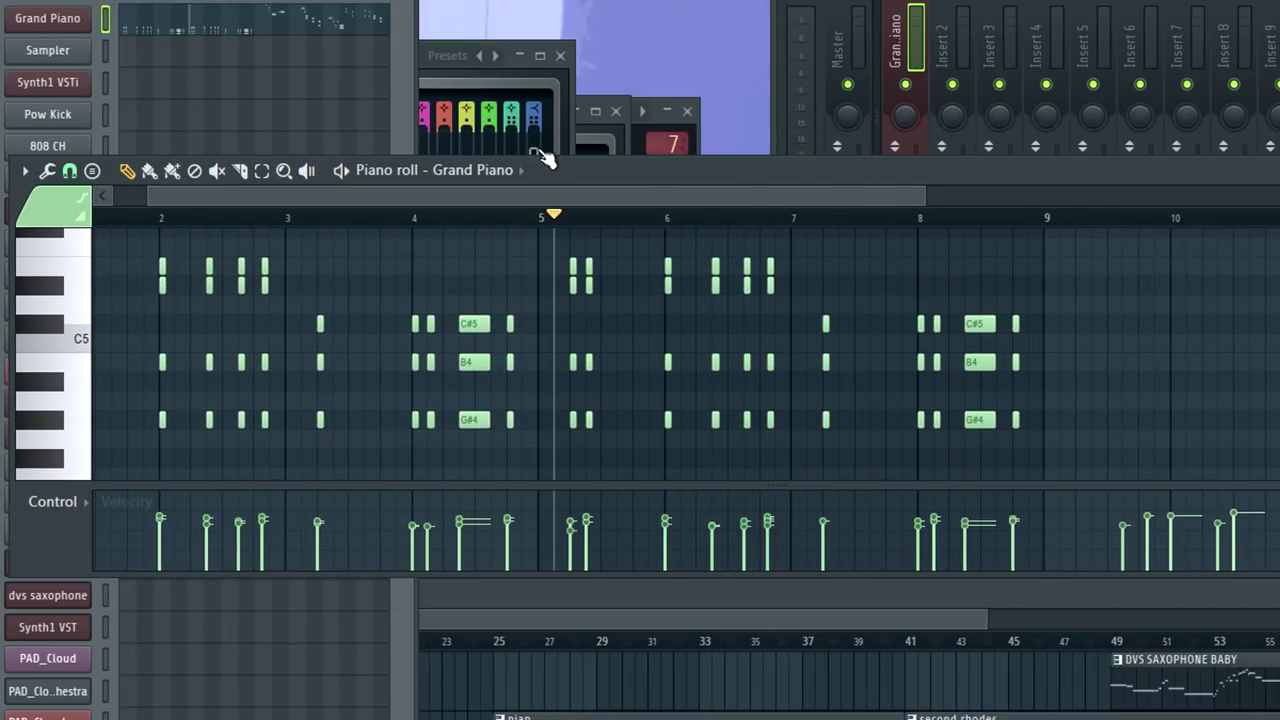
# Play the high Grand Piano melody that starts in bar 9 of the piano roll
pyautogui.moveTo(582, 200); pyautogui.dragTo(545, 202)
pyautogui.scroll(-3, 474, 343)
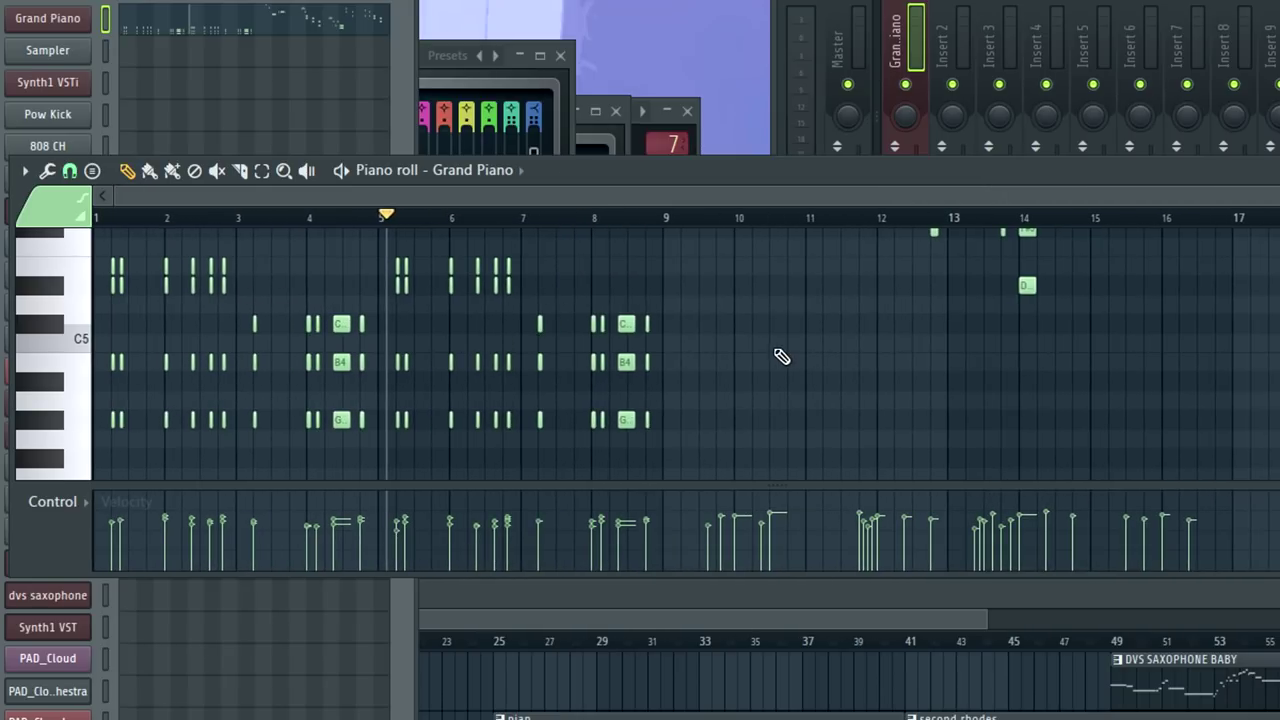
pyautogui.scroll(6, 775, 350)
pyautogui.scroll(2, 800, 360)
pyautogui.keyDown('ctrl'); pyautogui.scroll(4, 891, 371); pyautogui.keyUp('ctrl')
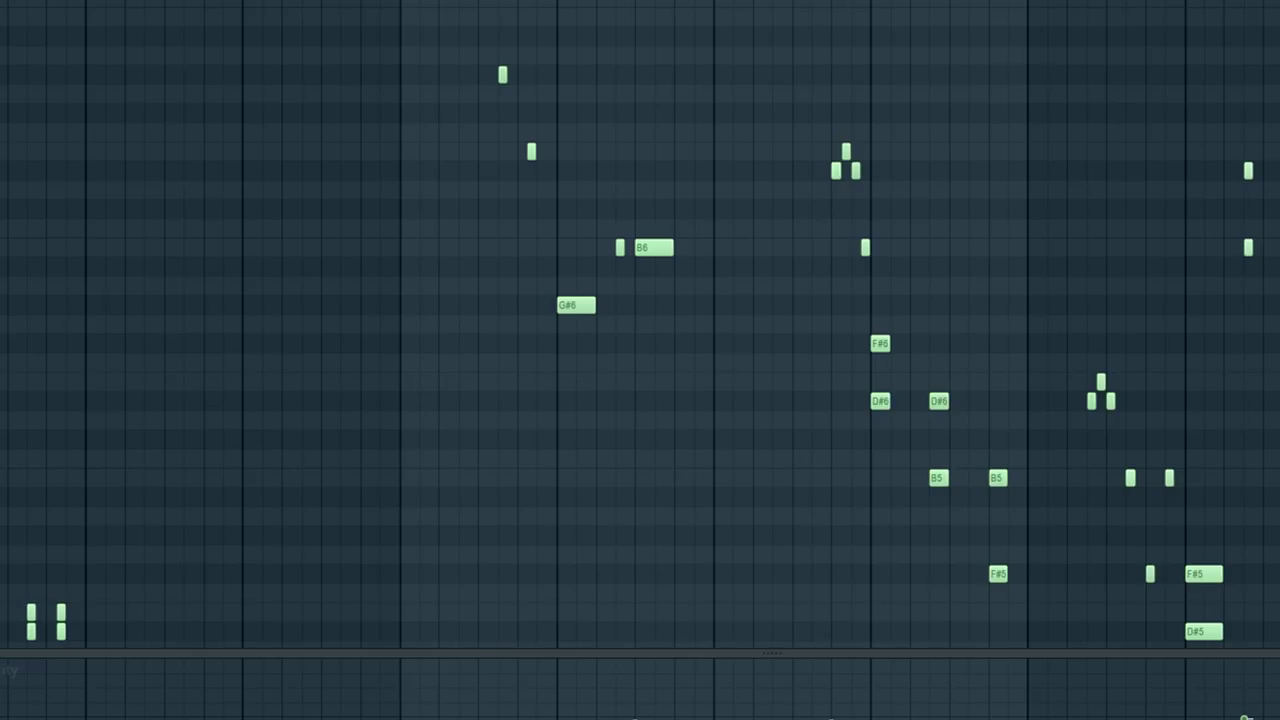
pyautogui.press('space')
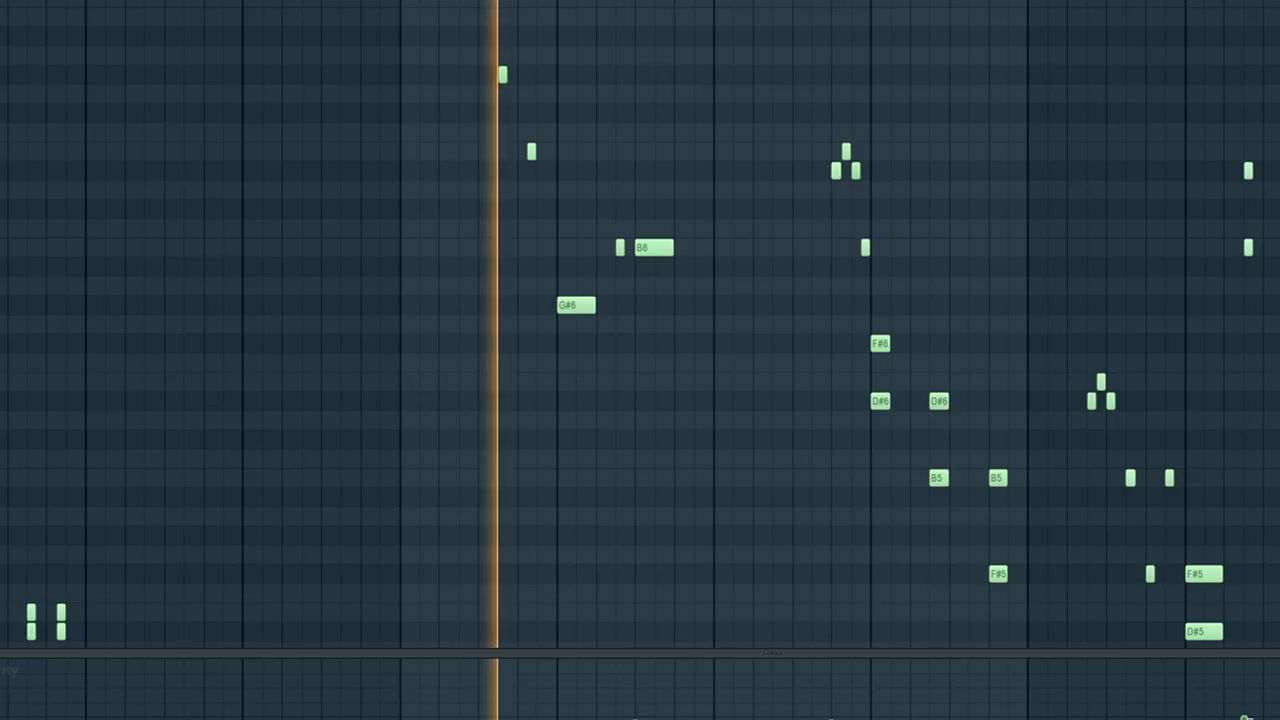
pyautogui.scroll(-1, 938, 97)
pyautogui.moveTo(938, 2); pyautogui.dragTo(973, 2)
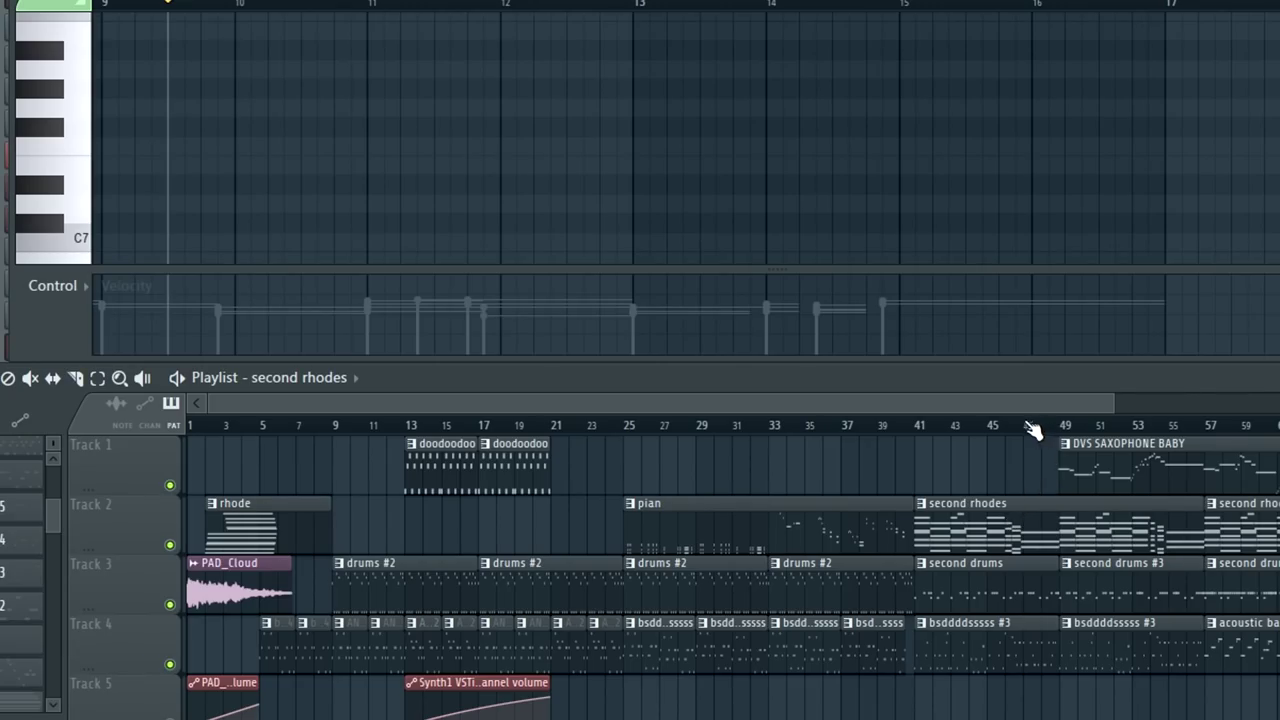
# Find the second rhodes clip at bar 41 in the playlist and open the Rhodes channel's instrument
pyautogui.scroll(5, 994, 497)
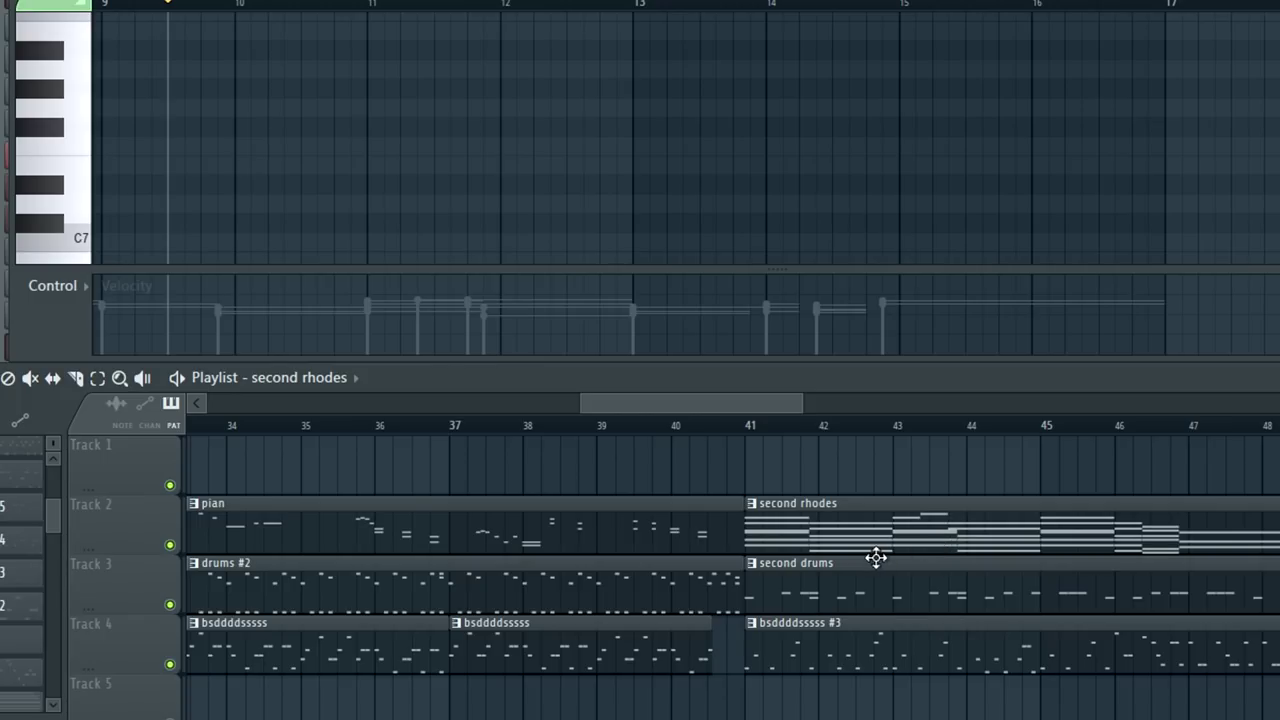
pyautogui.scroll(-3, 797, 546)
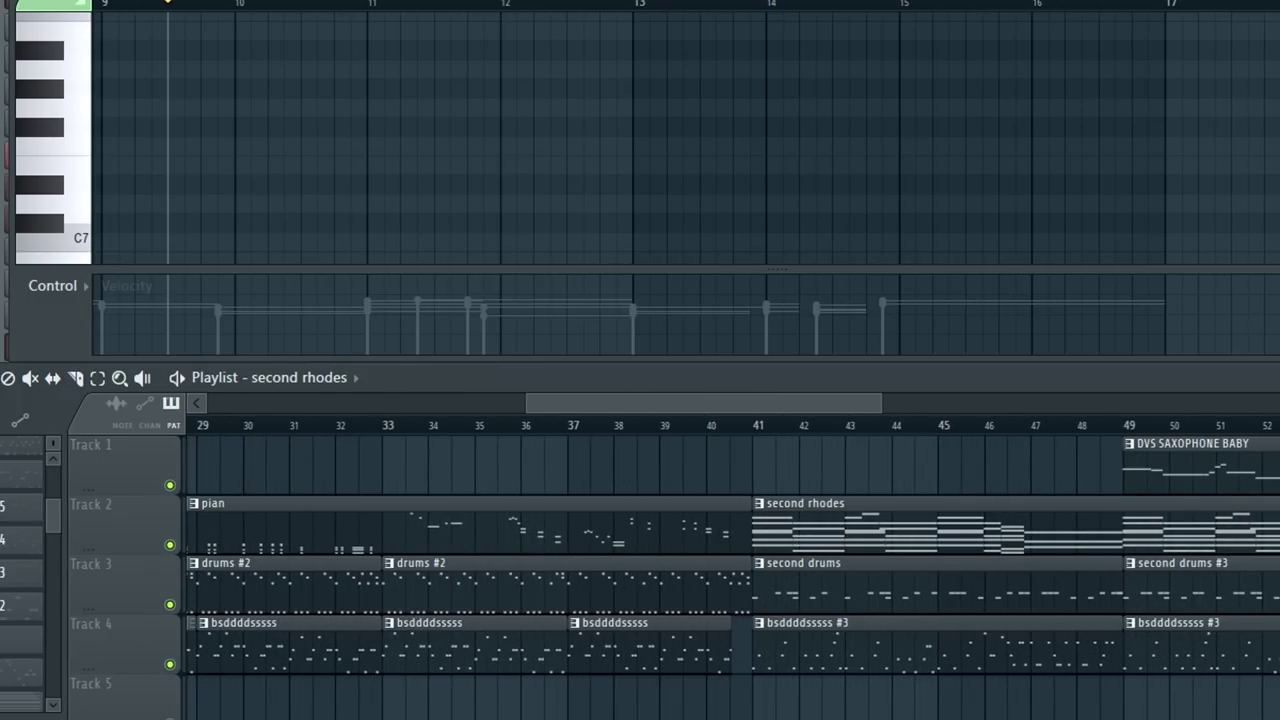
pyautogui.press('F6')
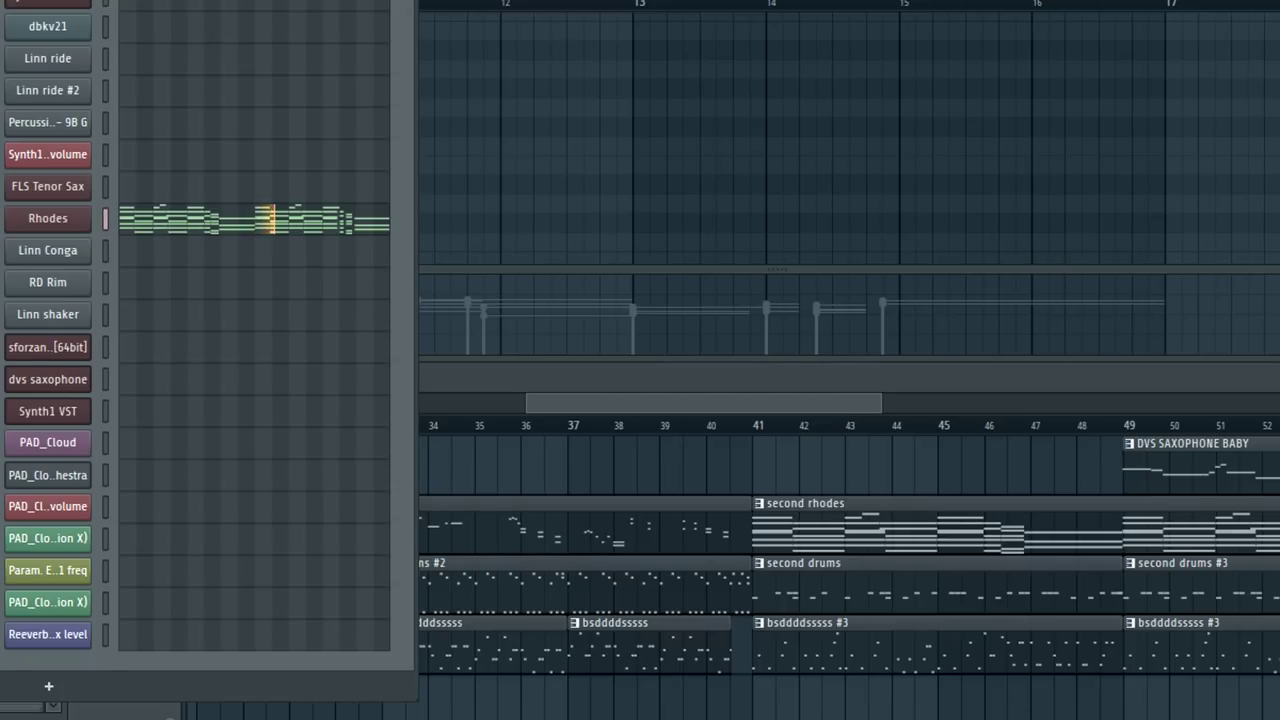
pyautogui.click(47, 218)
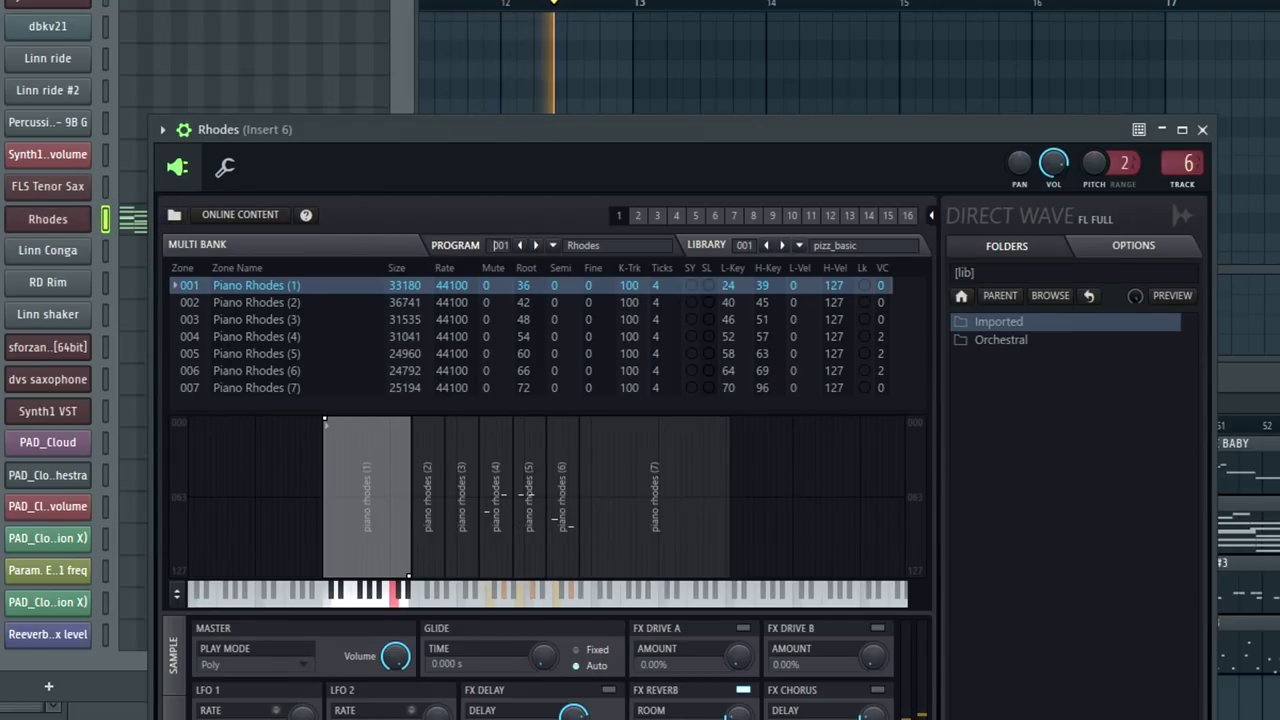
# Open the Rhodes piano roll and examine its chord progression across bars 1 to 16
pyautogui.press('F7')
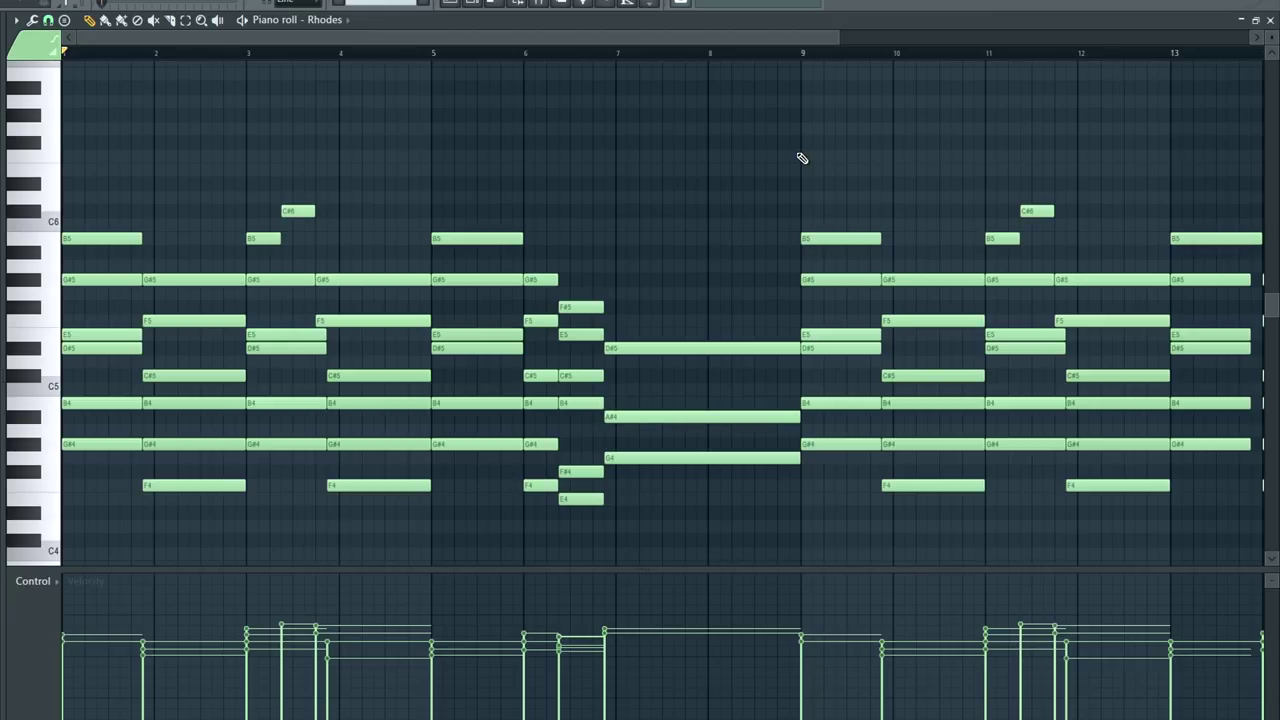
pyautogui.scroll(-1, 353, 42)
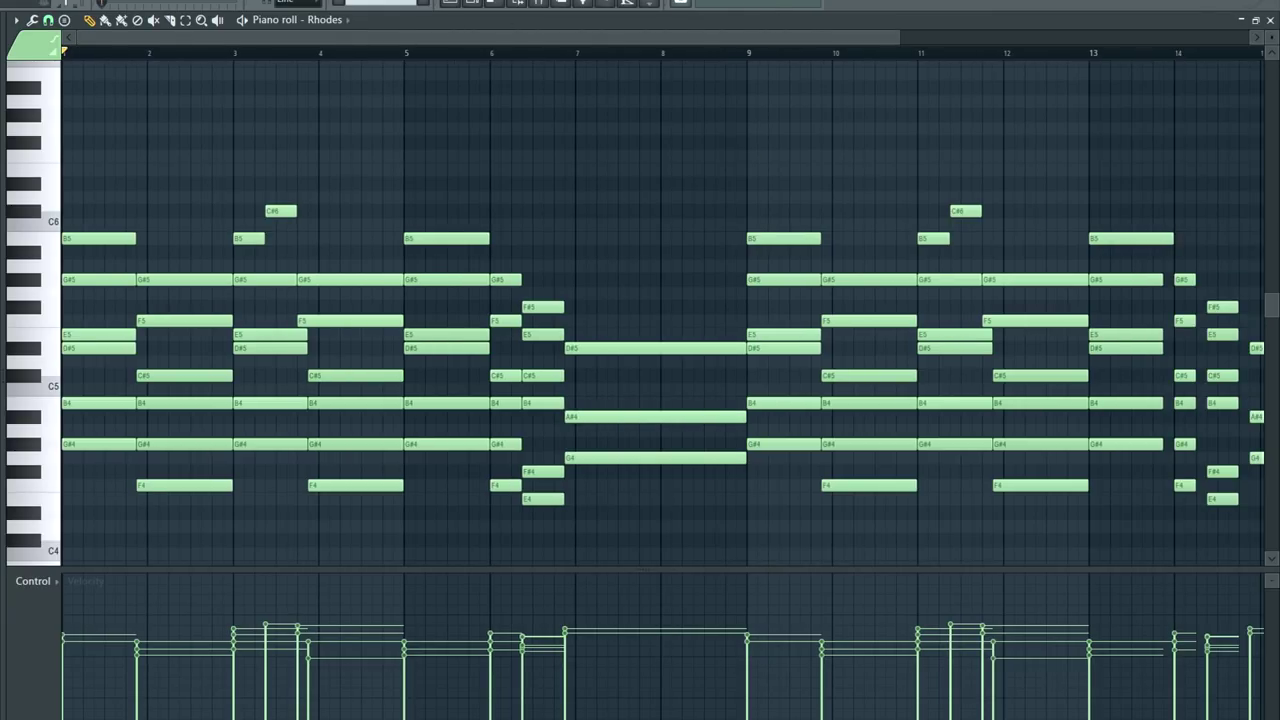
pyautogui.scroll(2, 168, 184)
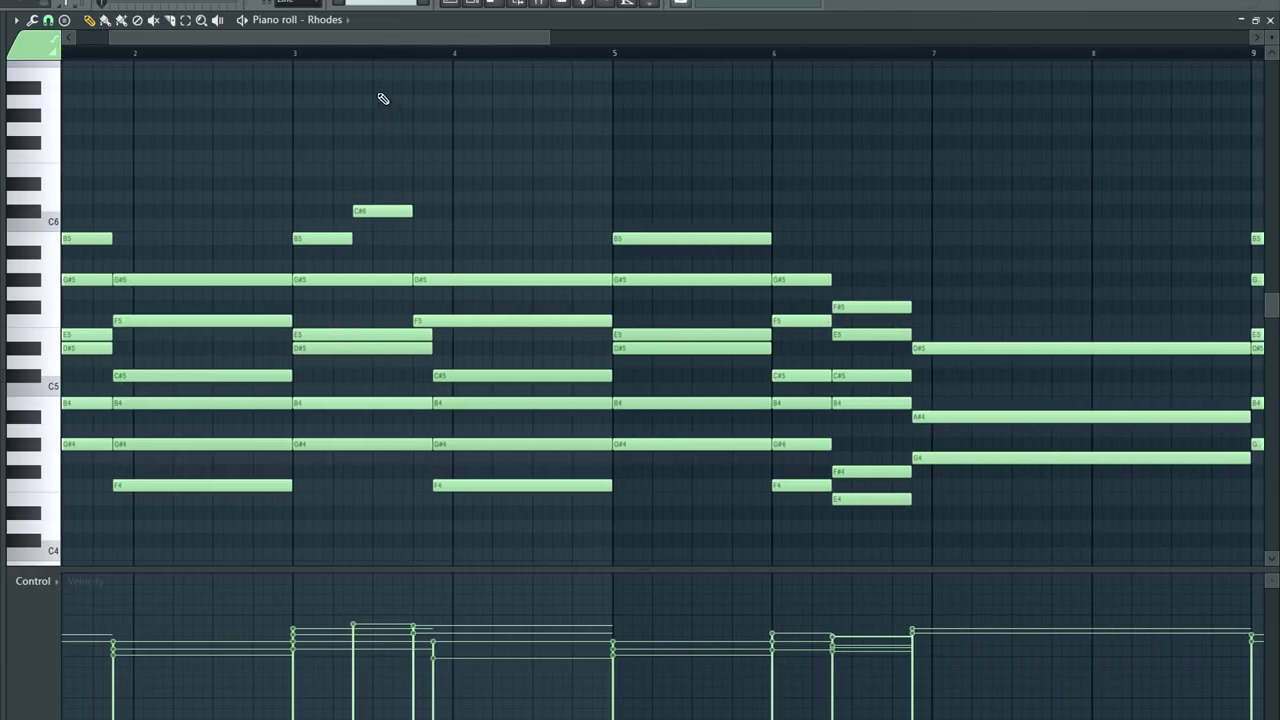
pyautogui.moveTo(397, 42); pyautogui.dragTo(8, 44)
pyautogui.scroll(3, 152, 88)
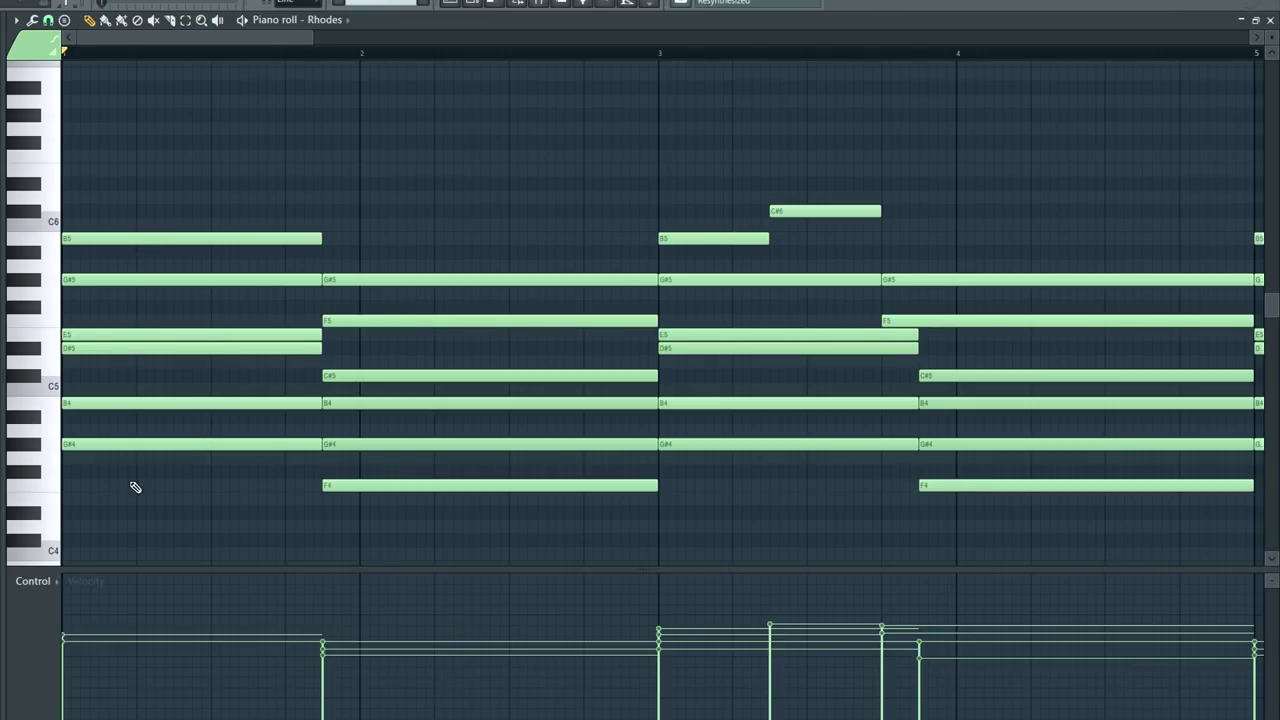
pyautogui.scroll(-3, 185, 437)
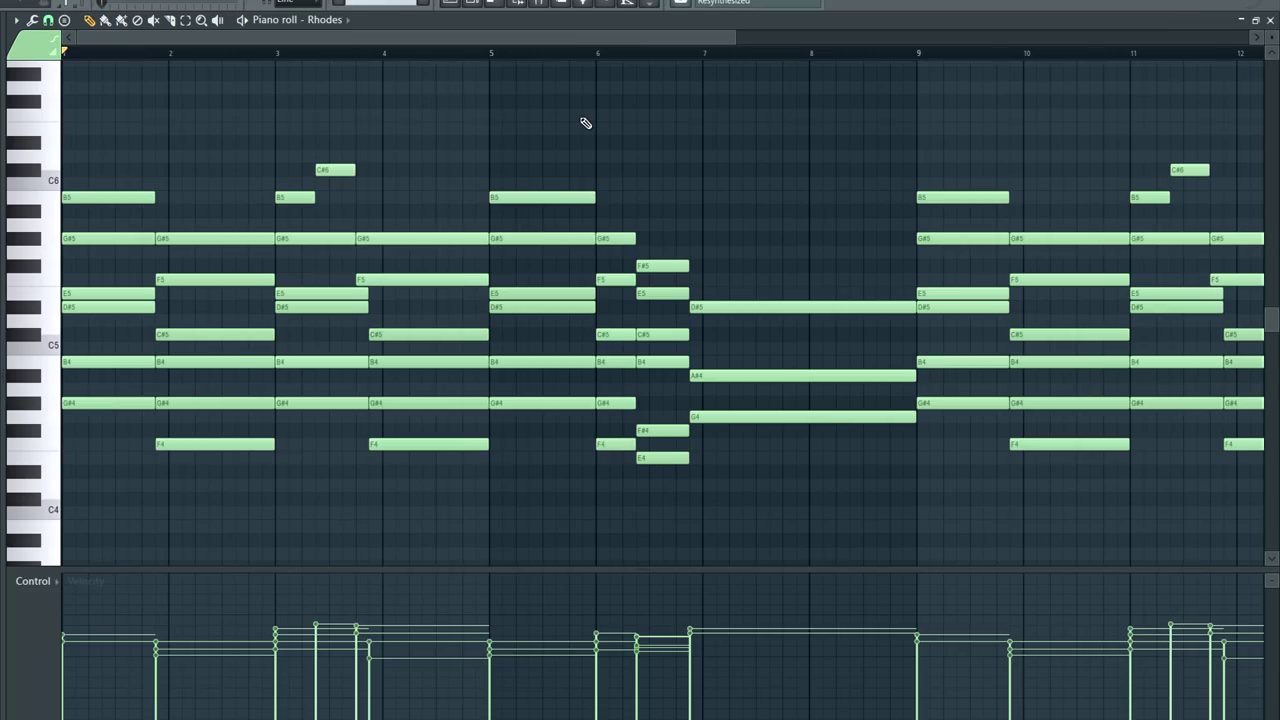
pyautogui.scroll(-2, 211, 157)
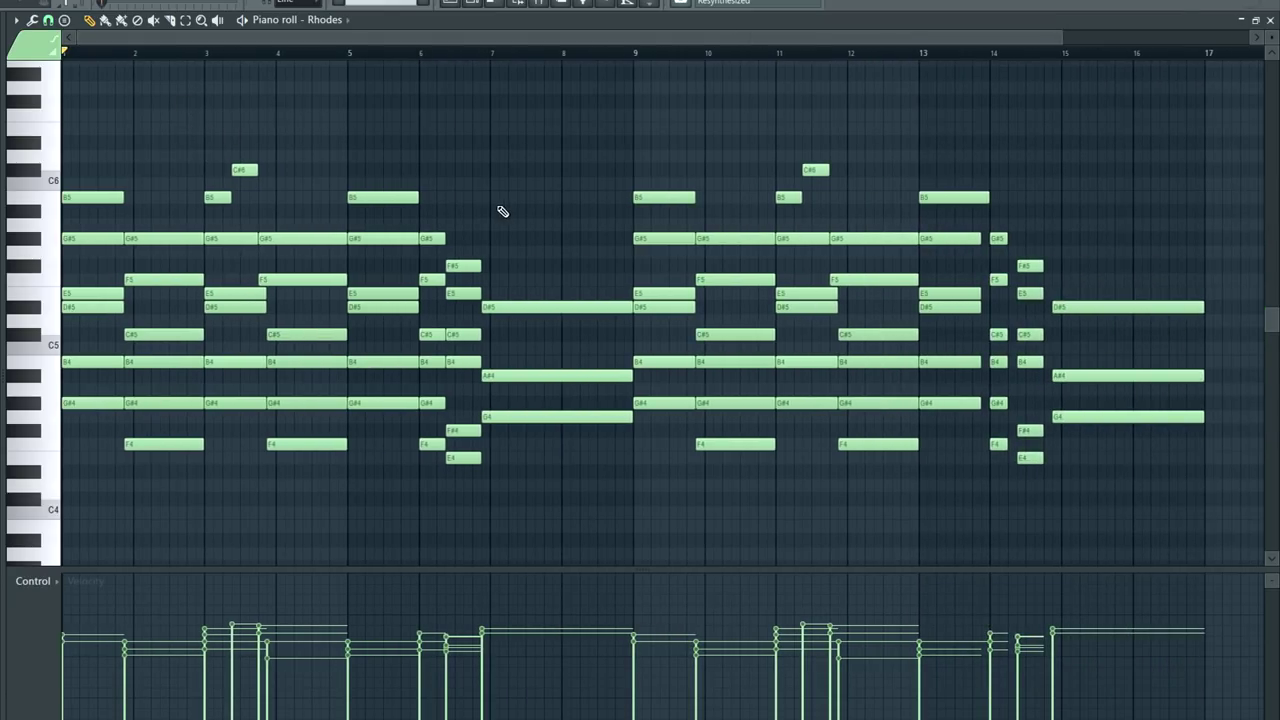
pyautogui.scroll(2, 166, 85)
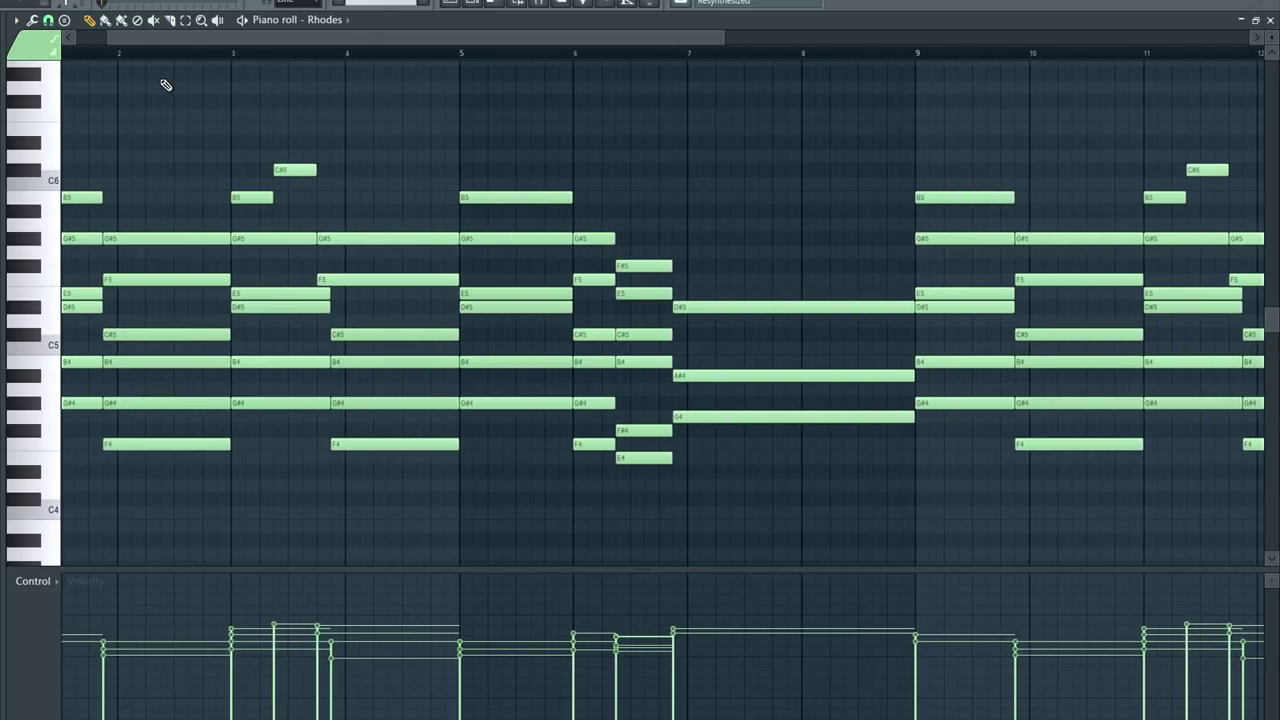
pyautogui.moveTo(198, 40); pyautogui.dragTo(167, 40)
# Play the opening Rhodes chord from bar 1 two times
pyautogui.press('space')
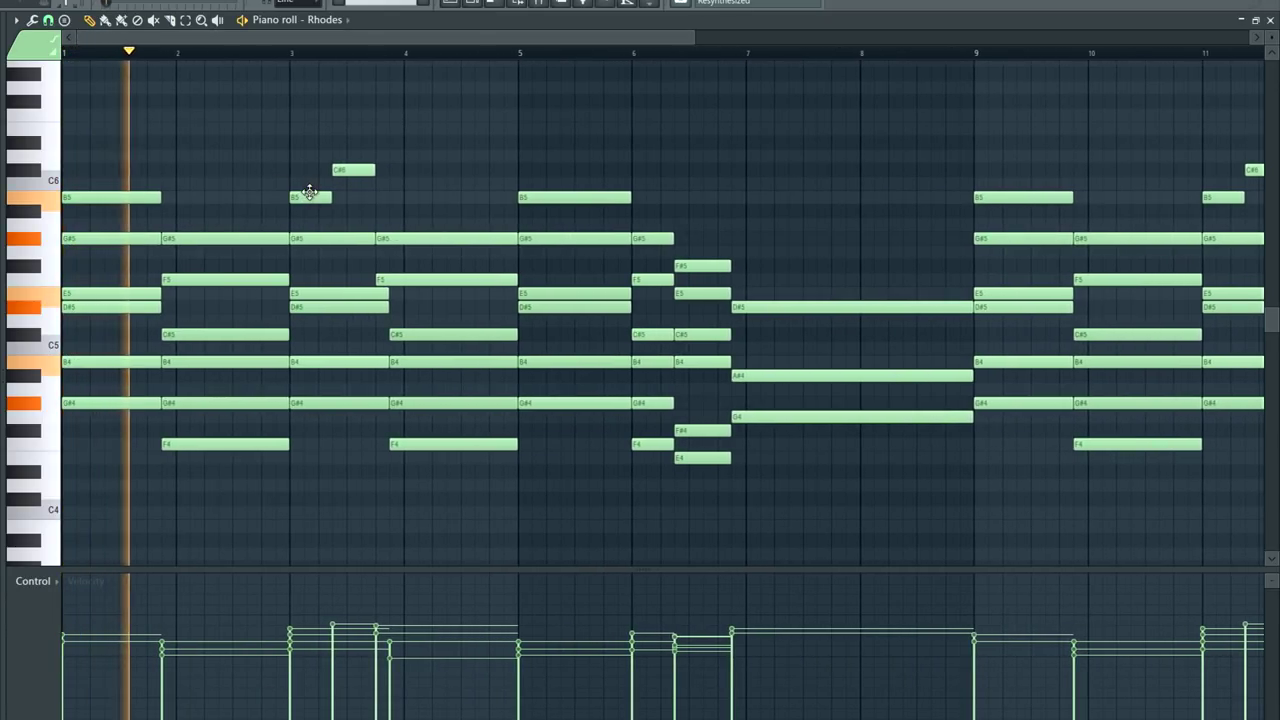
pyautogui.press('space')
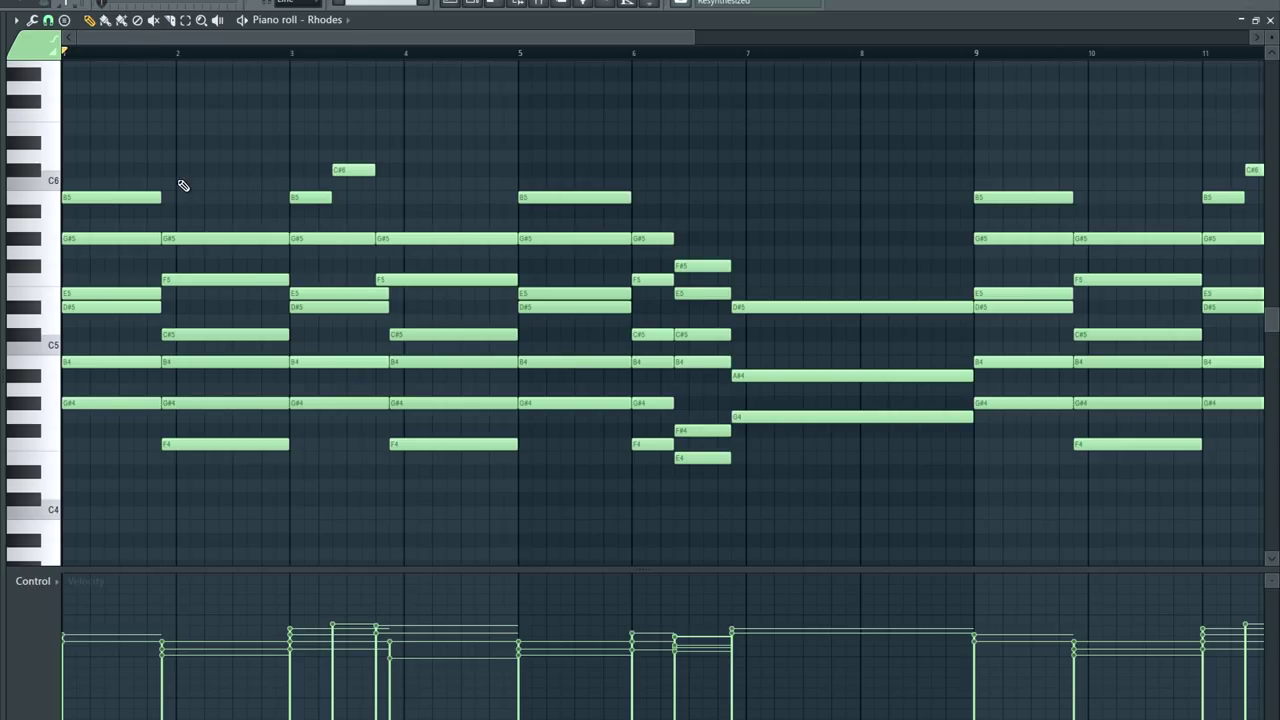
pyautogui.scroll(2, 183, 185)
pyautogui.press('space')
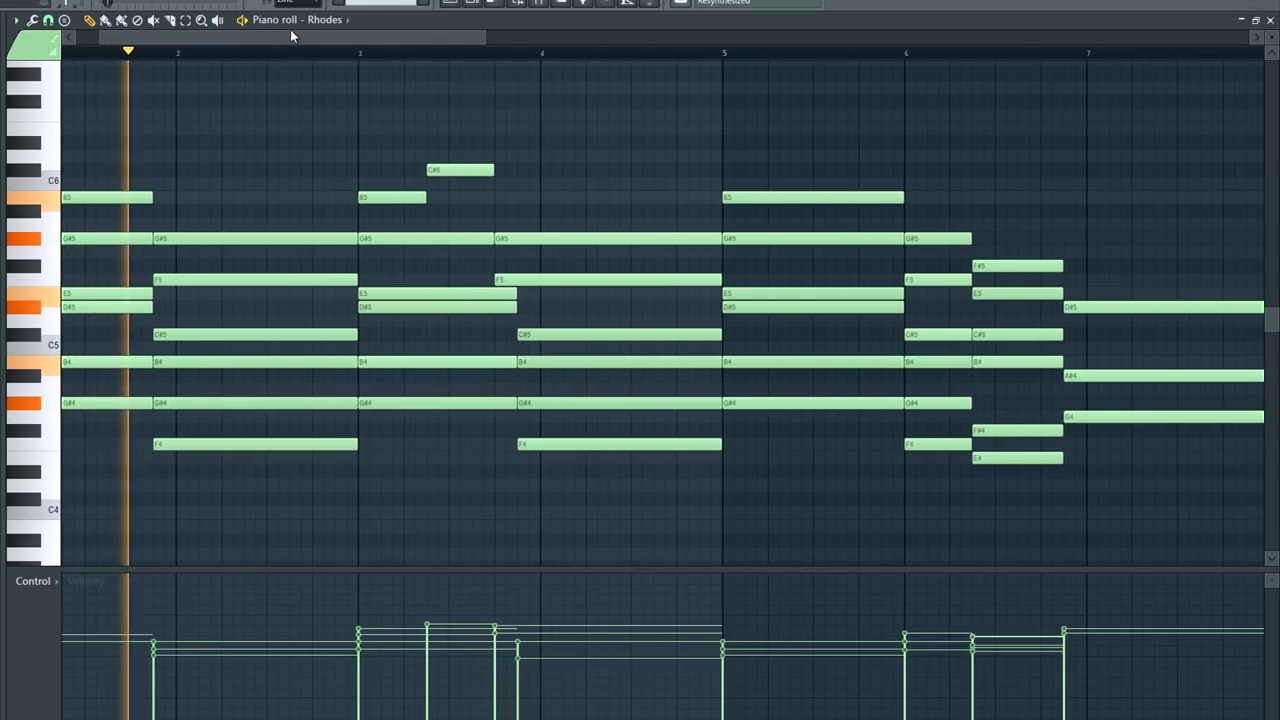
pyautogui.moveTo(291, 37); pyautogui.dragTo(146, 42)
pyautogui.press('space')
# Examine the notes of the first Rhodes chord up close and play on into the second chord
pyautogui.moveTo(90, 291)
pyautogui.mouseDown()
pyautogui.moveTo(86, 274)
pyautogui.moveTo(63, 295)
pyautogui.moveTo(53, 279)
pyautogui.moveTo(58, 300)
pyautogui.moveTo(90, 292)
pyautogui.mouseUp()
pyautogui.scroll(3, 98, 294)
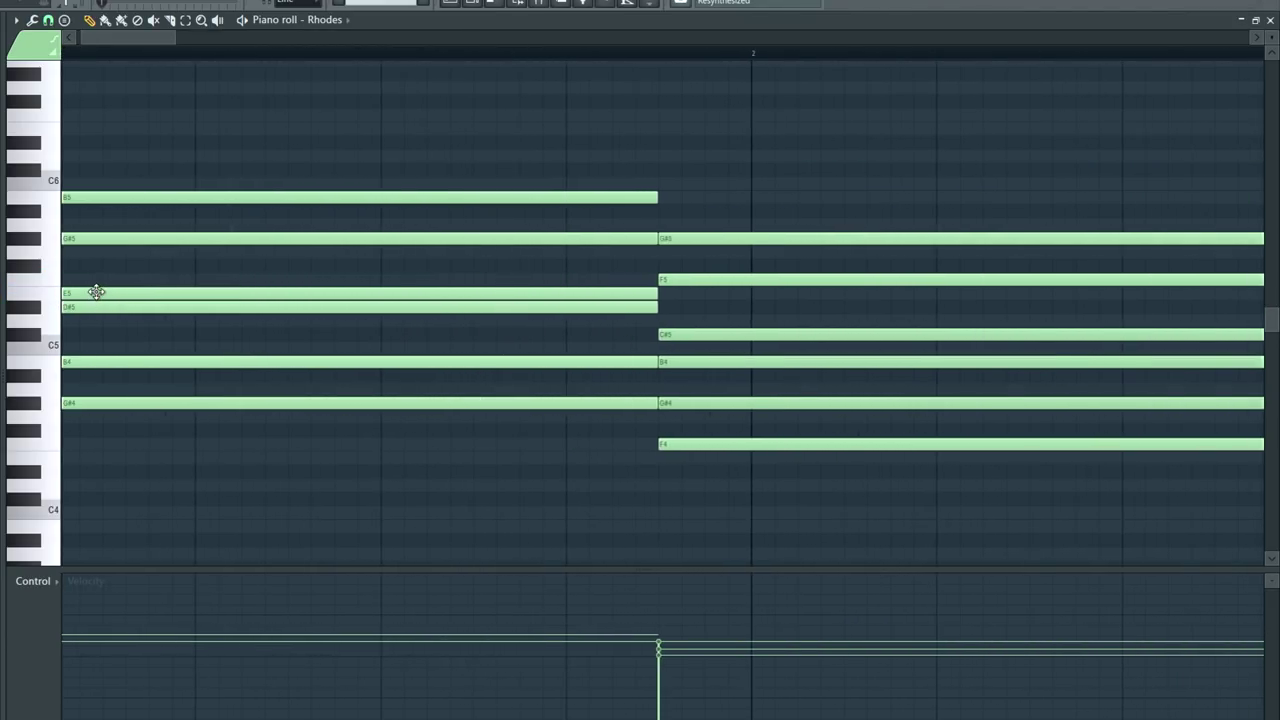
pyautogui.press('space')
pyautogui.scroll(-3, 100, 291)
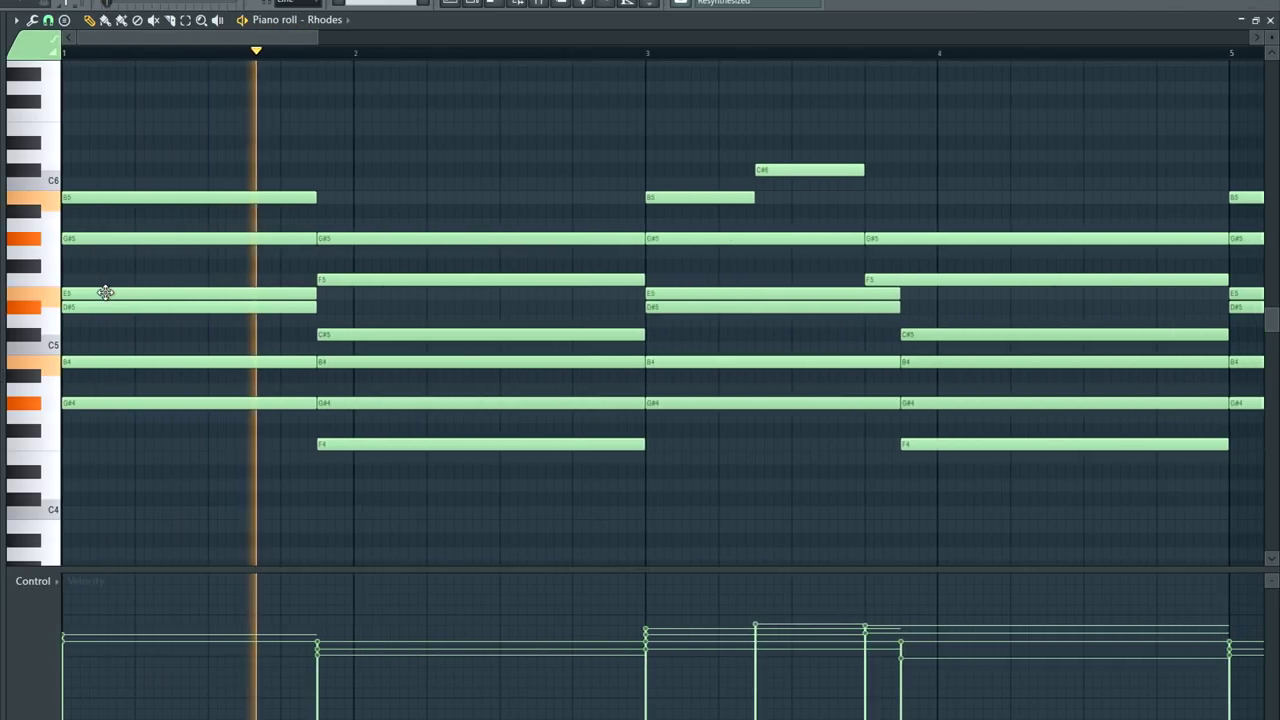
pyautogui.scroll(-2, 105, 291)
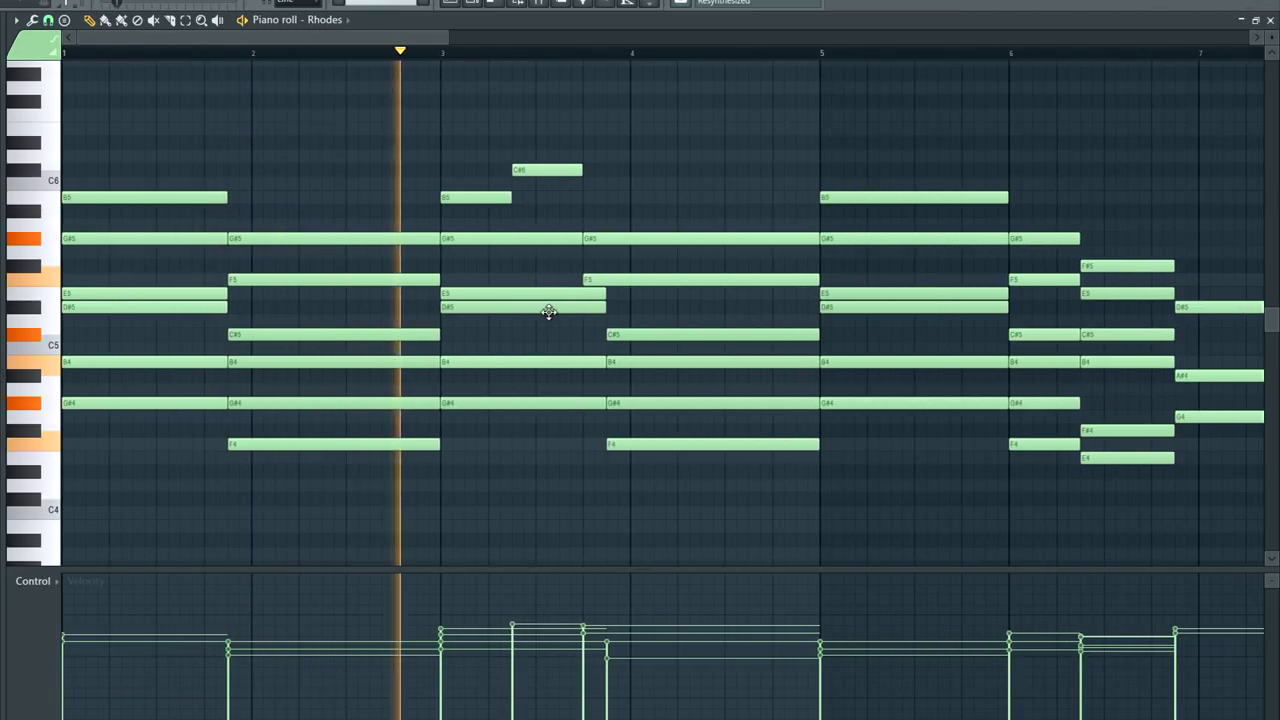
# Set the Rhodes playback start at the long three-note chord just before bar 7 and play it briefly
pyautogui.scroll(2, 690, 297)
pyautogui.moveTo(323, 43); pyautogui.dragTo(421, 43)
pyautogui.scroll(-1, 462, 277)
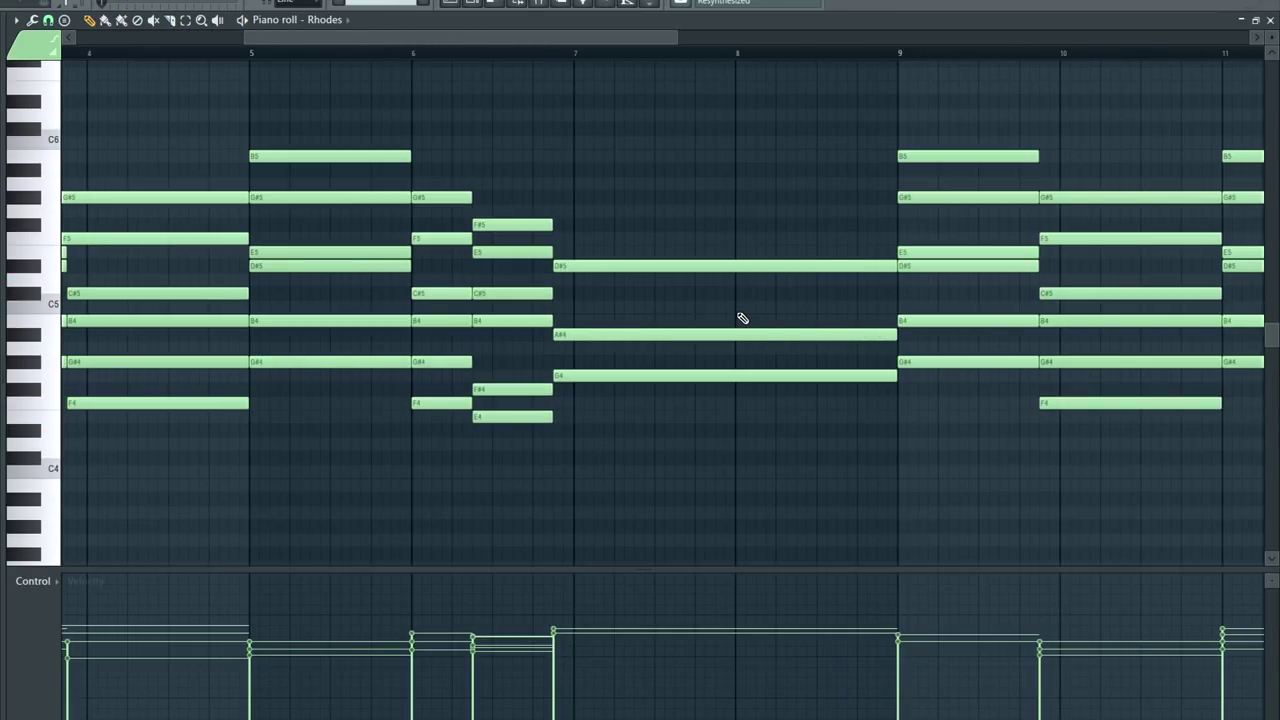
pyautogui.scroll(1, 735, 365)
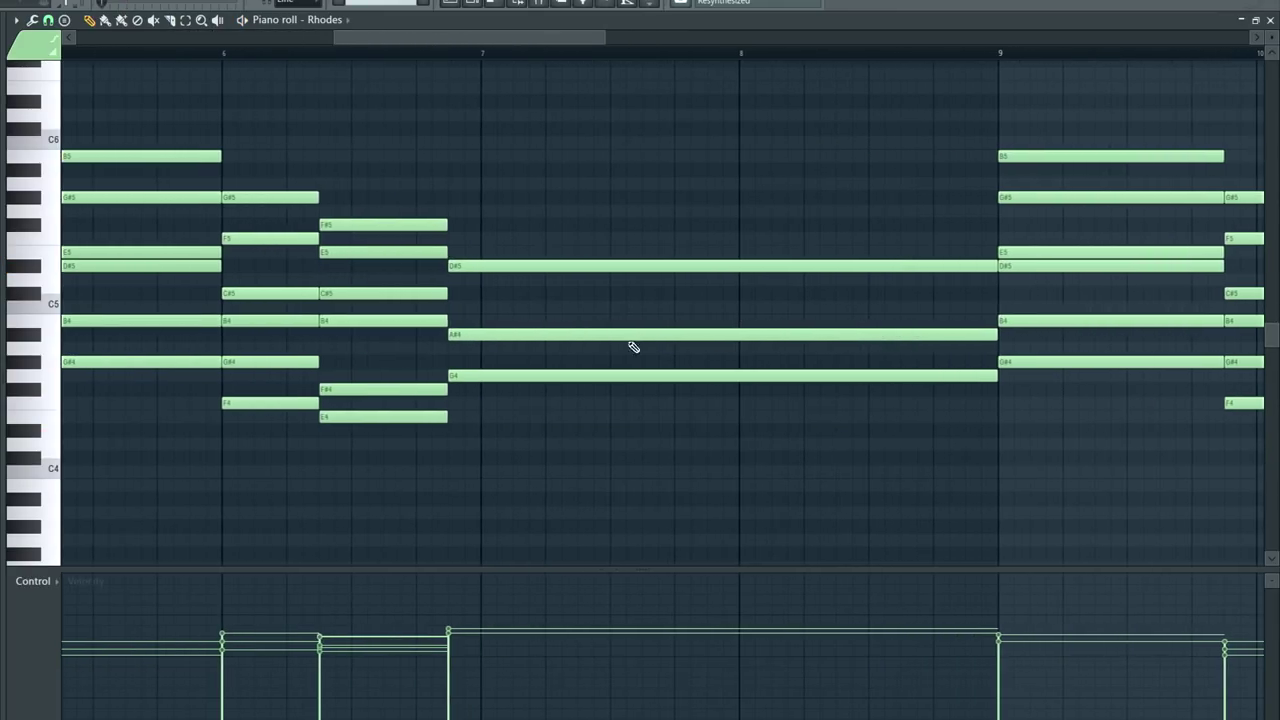
pyautogui.click(452, 280)
pyautogui.click(450, 56)
pyautogui.press('space')
pyautogui.press('space')
pyautogui.moveTo(527, 283); pyautogui.dragTo(510, 417)
# Play the Rhodes chord change around the second half of bar 6 several times in short bursts
pyautogui.press('space')
pyautogui.press('space')
pyautogui.press('space')
pyautogui.press('space')
pyautogui.press('space')
pyautogui.press('space')
pyautogui.press('space')
pyautogui.press('space')
pyautogui.press('space')
pyautogui.press('space')
pyautogui.press('space')
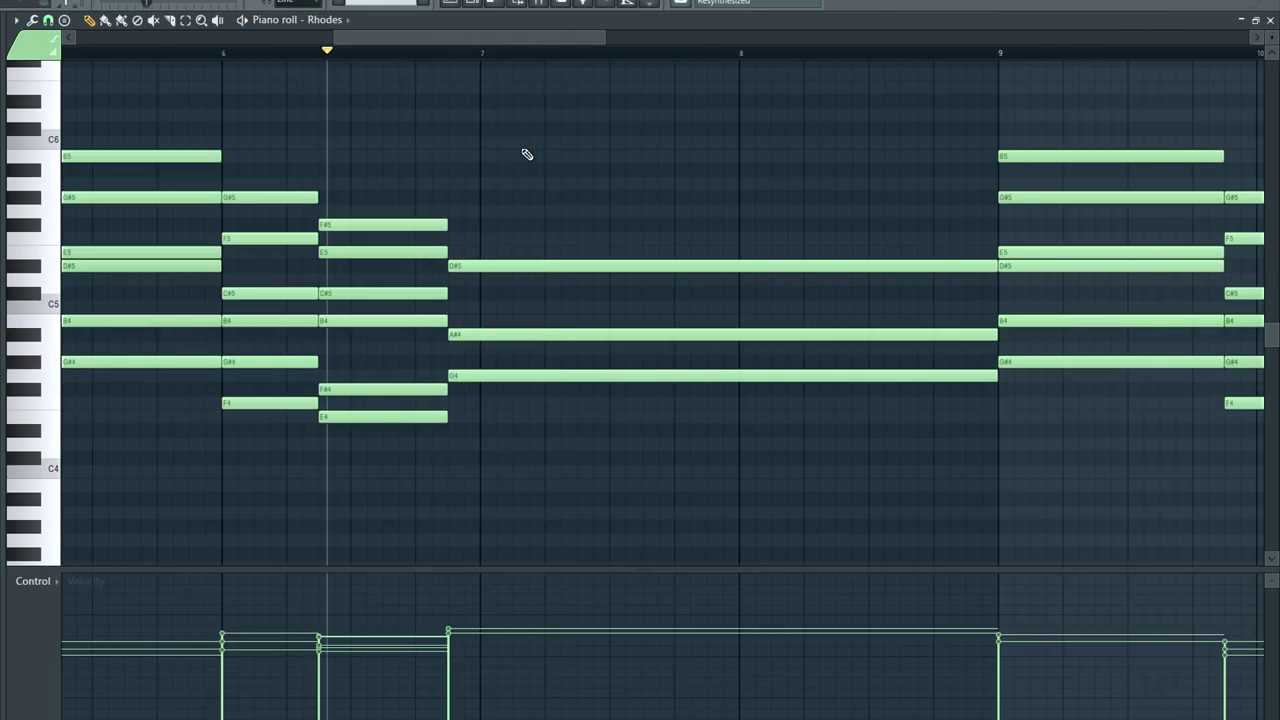
# Return the playback start to the held G4, A#4 and D#5 chord before bar 7 and play from there
pyautogui.scroll(-3, 511, 157)
pyautogui.scroll(4, 503, 251)
pyautogui.click(449, 55)
pyautogui.scroll(-2, 555, 279)
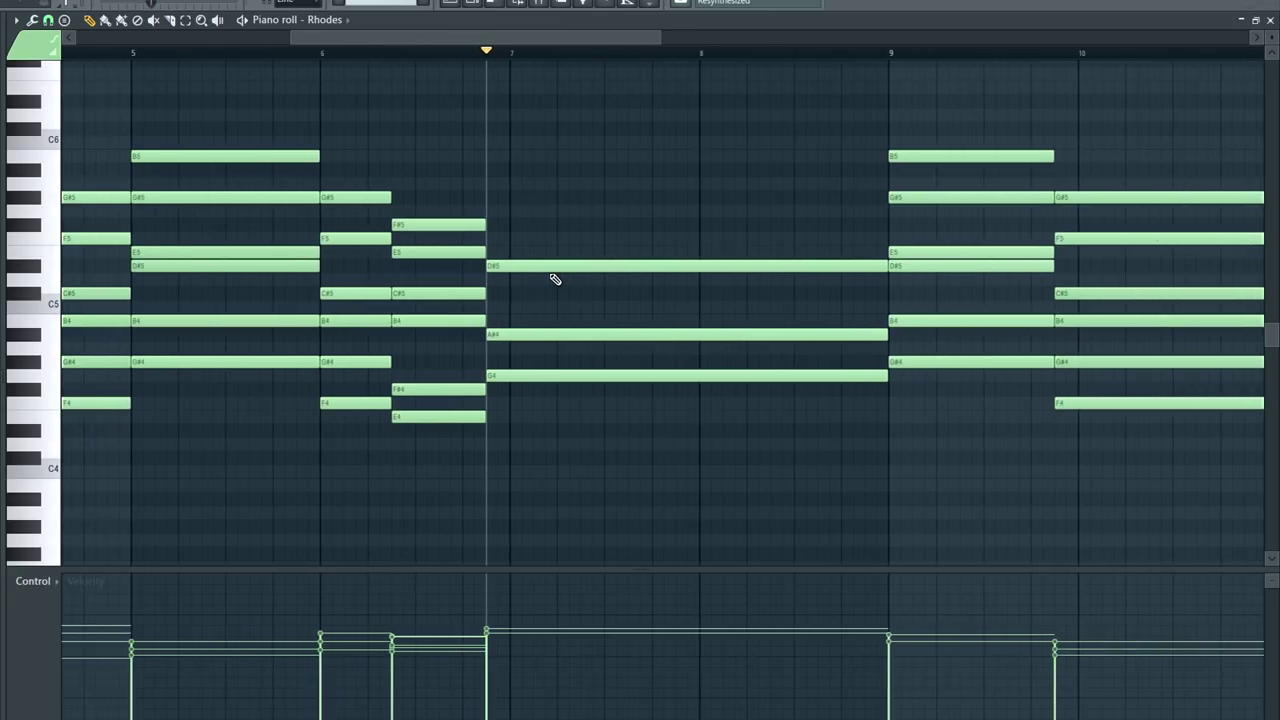
pyautogui.press('space')
pyautogui.scroll(-3, 729, 329)
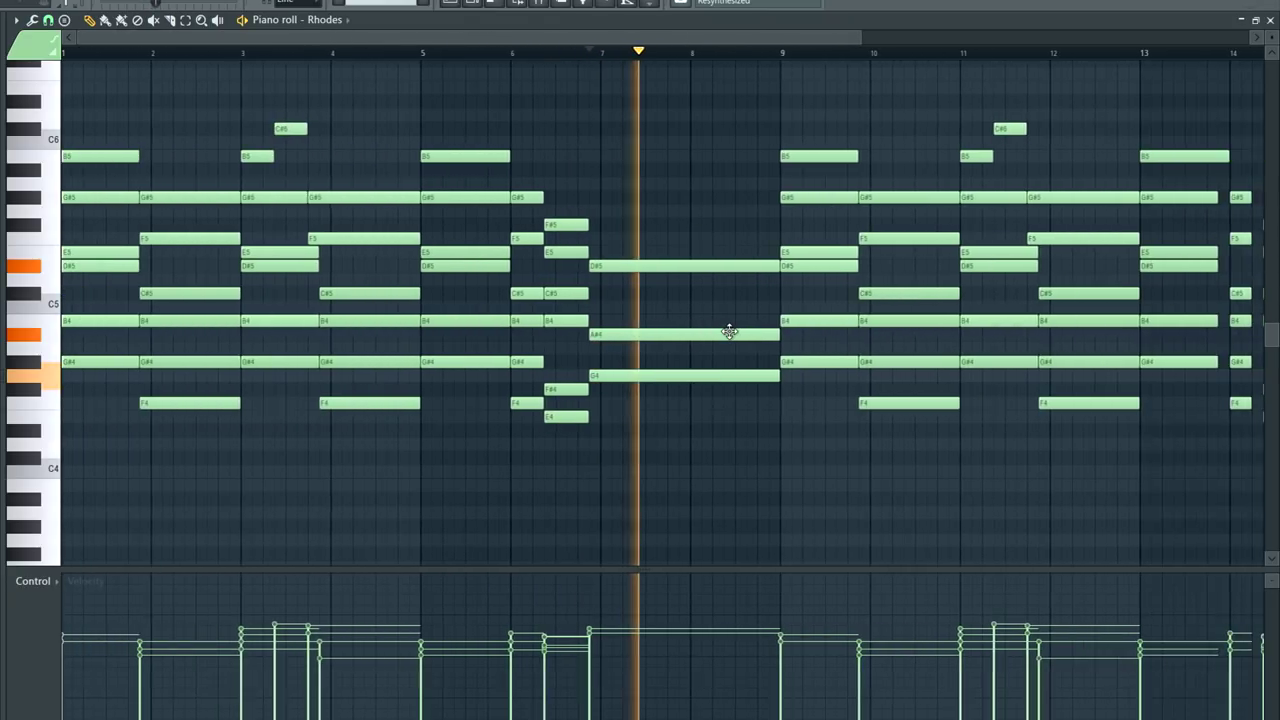
# Play the opening Rhodes chord and the second chord just before bar 2 in short bursts
pyautogui.scroll(2, 863, 349)
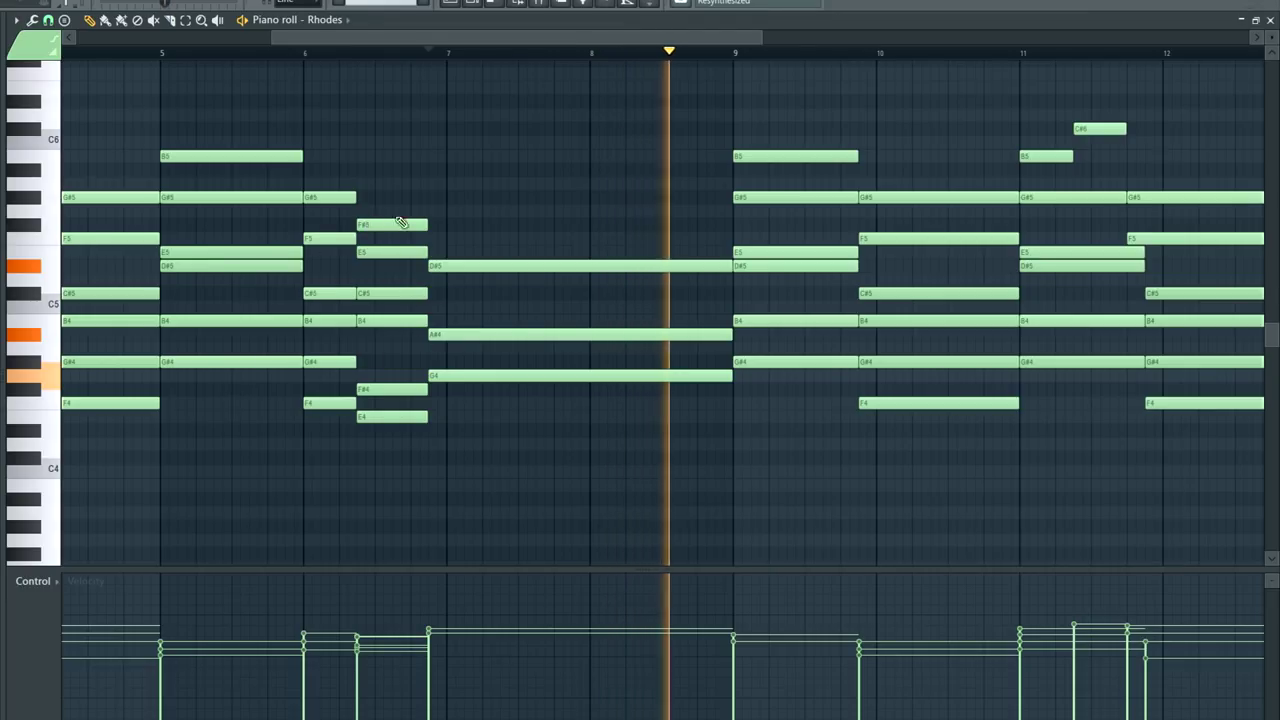
pyautogui.press('space')
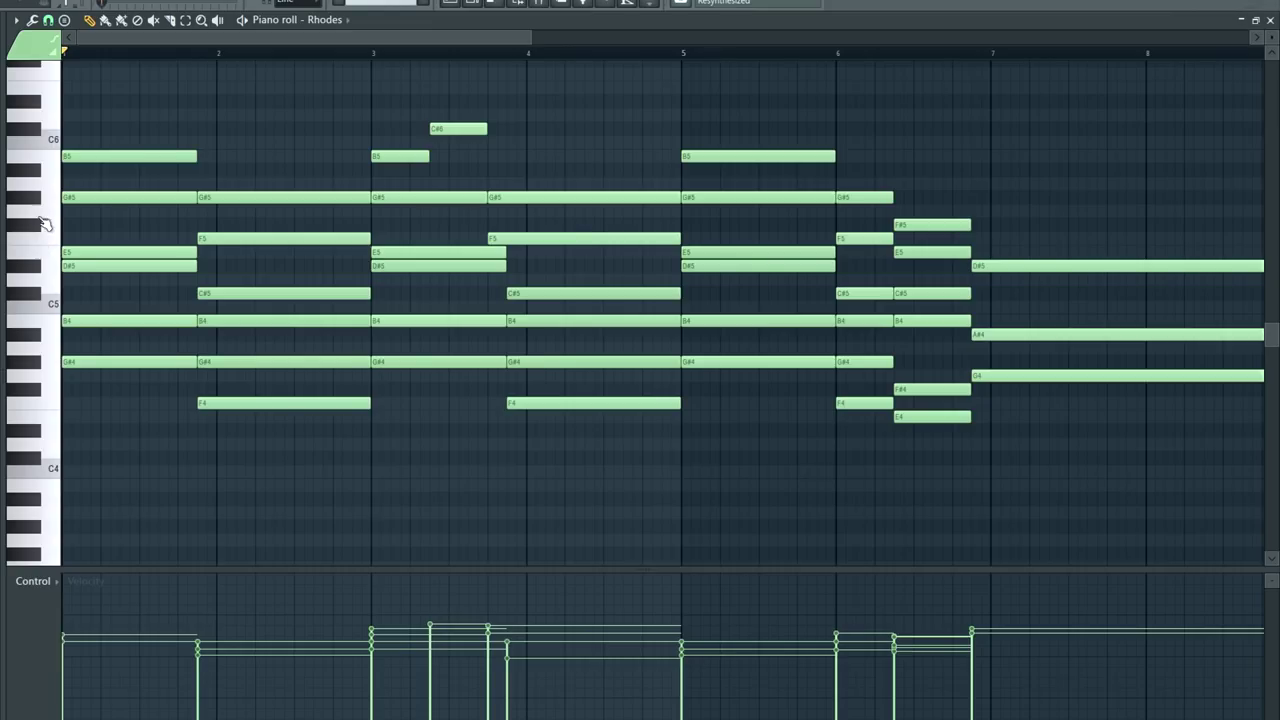
pyautogui.scroll(-2, 220, 210)
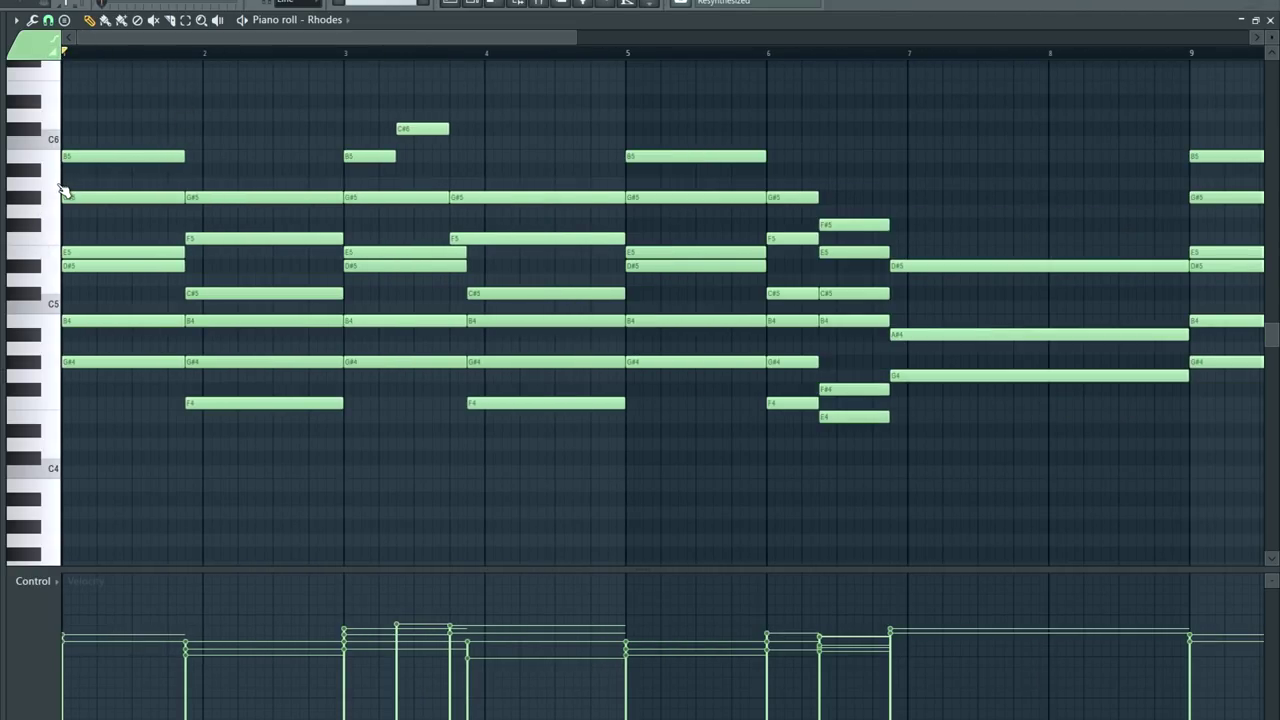
pyautogui.press('space')
pyautogui.press('space')
pyautogui.click(193, 57)
pyautogui.press('space')
pyautogui.press('space')
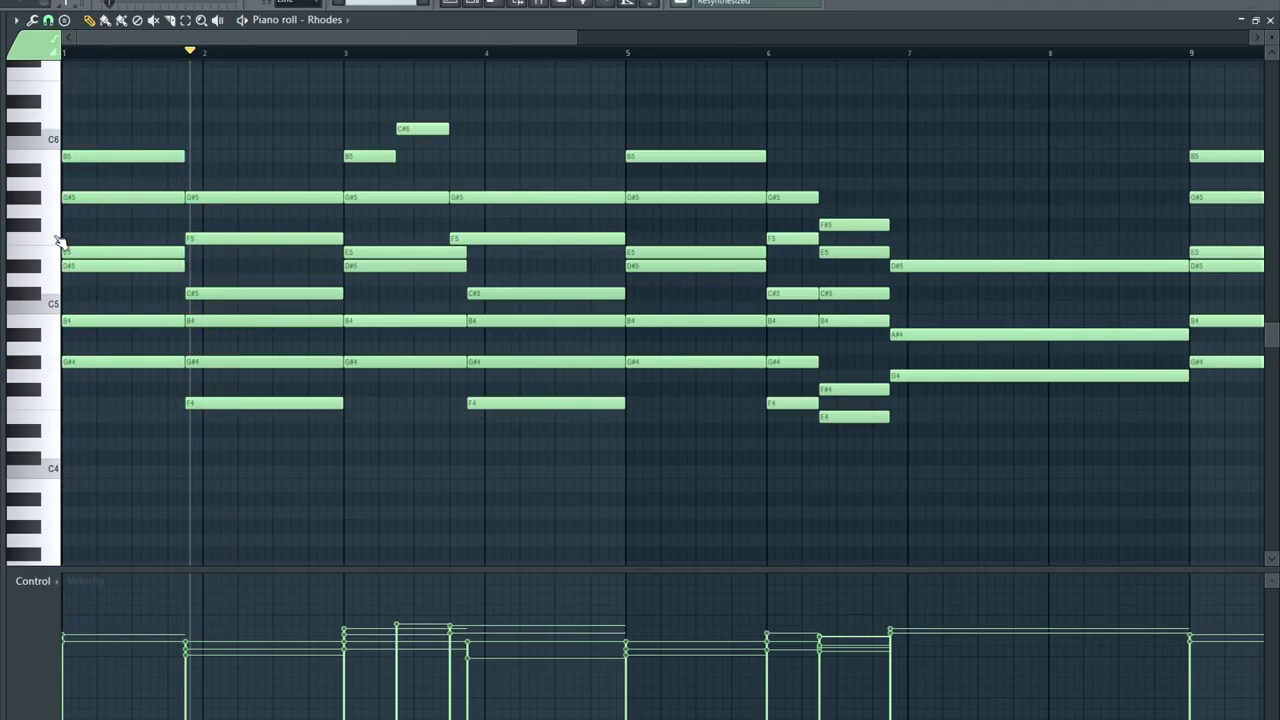
# Audition the F5 key and play the change from the first to the second Rhodes chord from within bar 1
pyautogui.click(58, 241)
pyautogui.press('space')
pyautogui.press('space')
pyautogui.click(86, 50)
pyautogui.press('space')
pyautogui.press('space')
pyautogui.click(55, 241)
pyautogui.press('space')
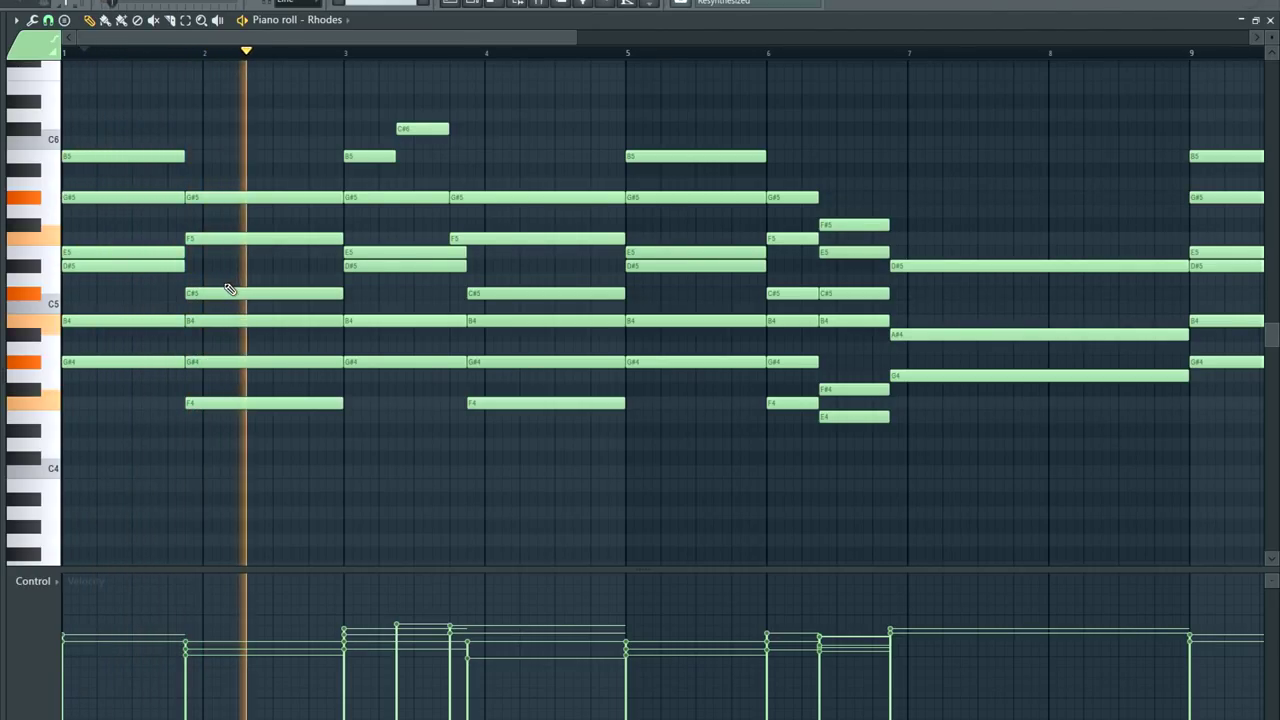
# Stack scattered high notes above the second Rhodes chord around bar 2, including E6, F#6, A6, C7, F7 and A#7
pyautogui.scroll(2, 234, 286)
pyautogui.scroll(-2, 230, 287)
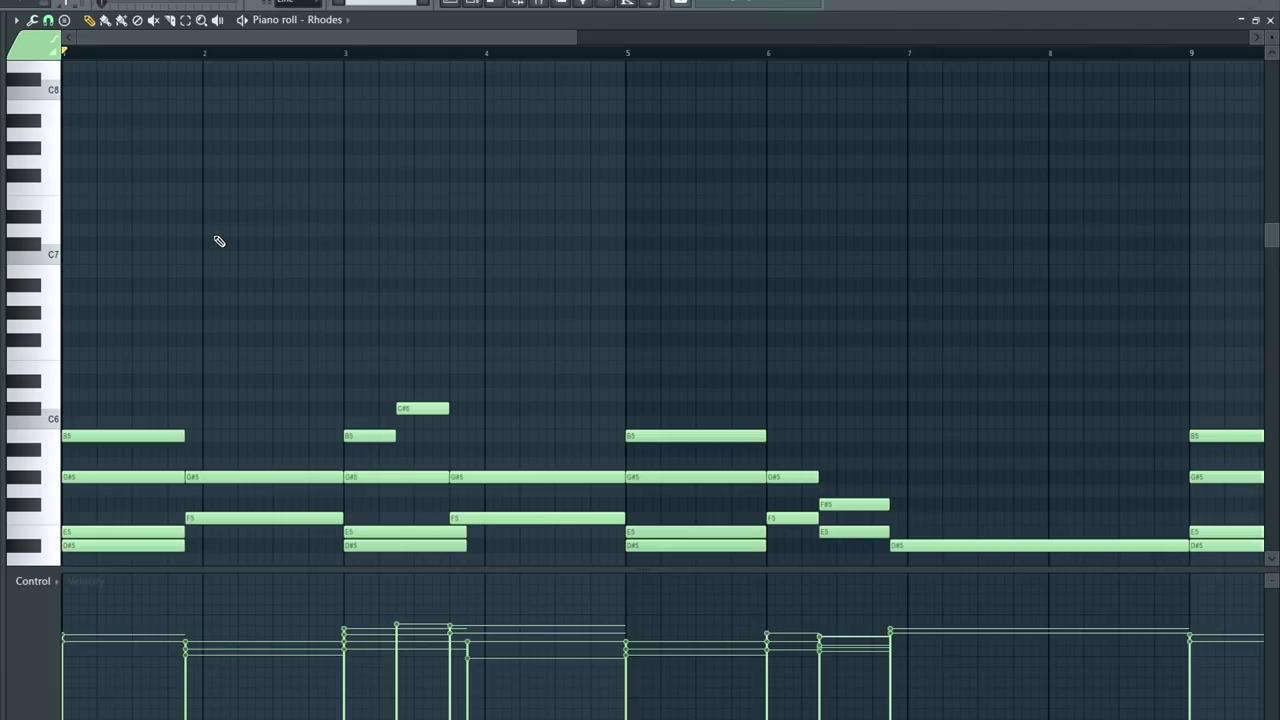
pyautogui.click(196, 189)
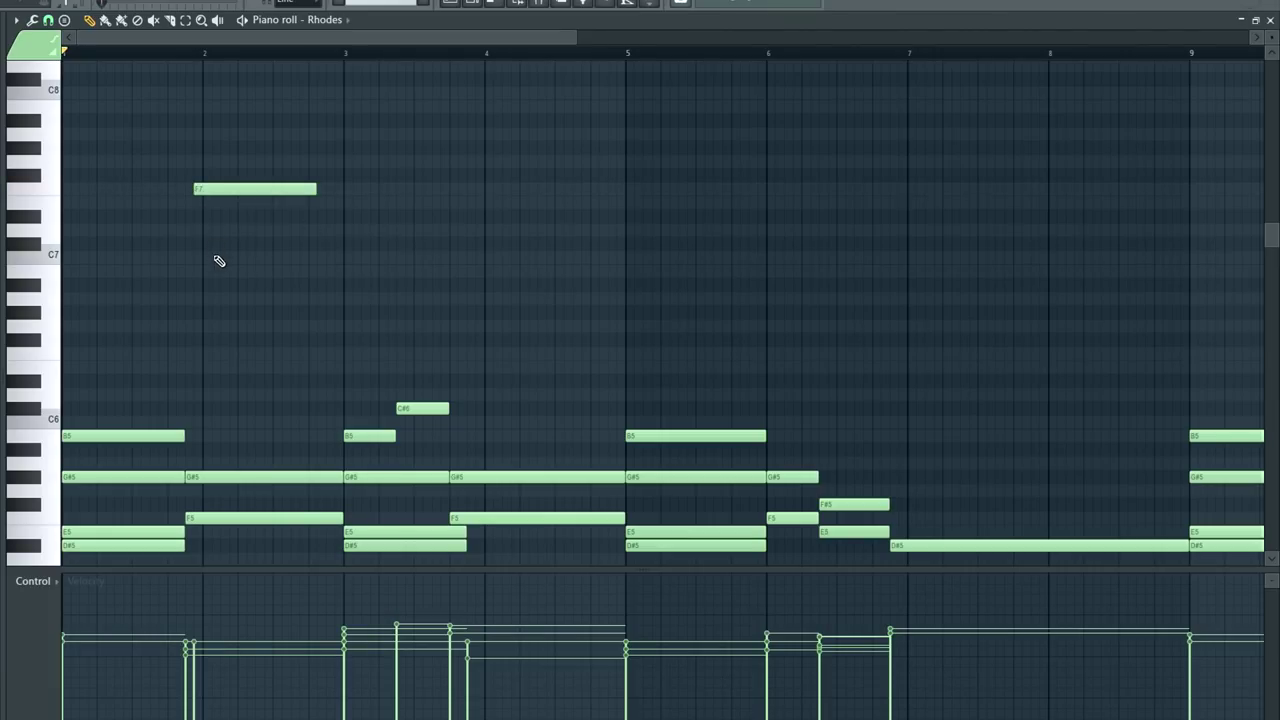
pyautogui.click(215, 258)
pyautogui.click(201, 298)
pyautogui.click(197, 367)
pyautogui.click(203, 297)
pyautogui.click(197, 340)
pyautogui.click(226, 120)
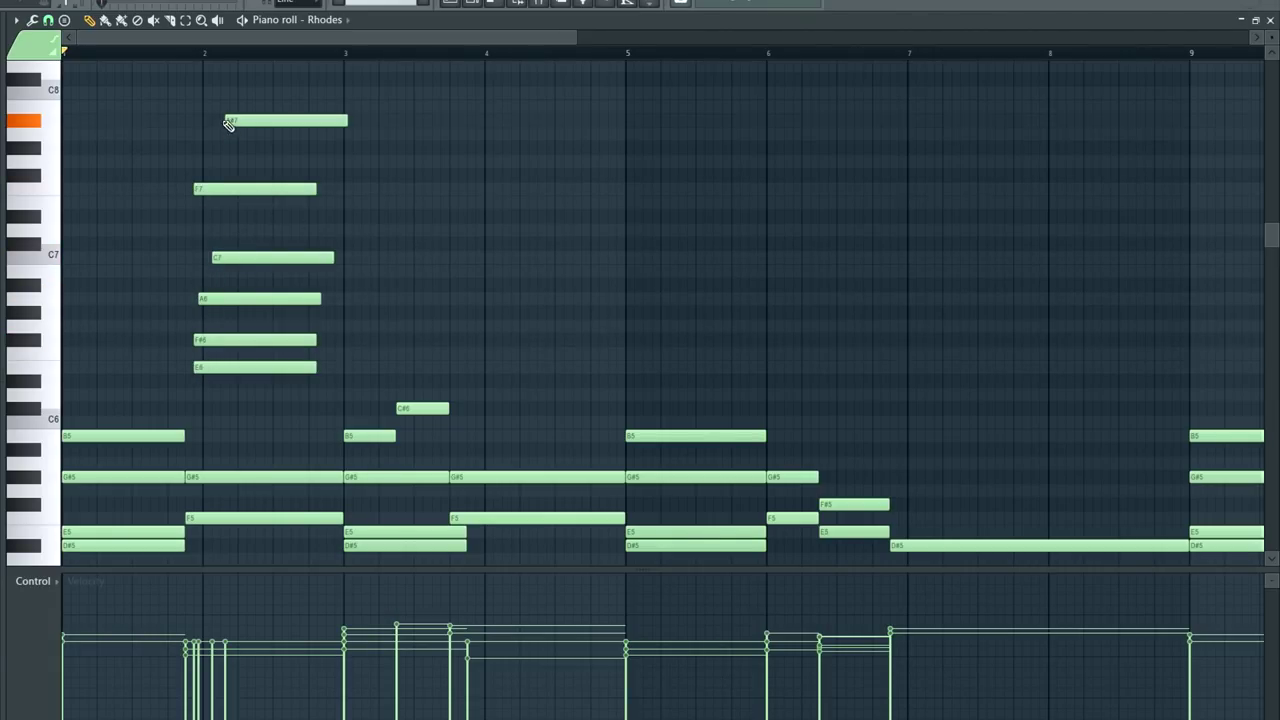
pyautogui.click(203, 176)
pyautogui.click(239, 53)
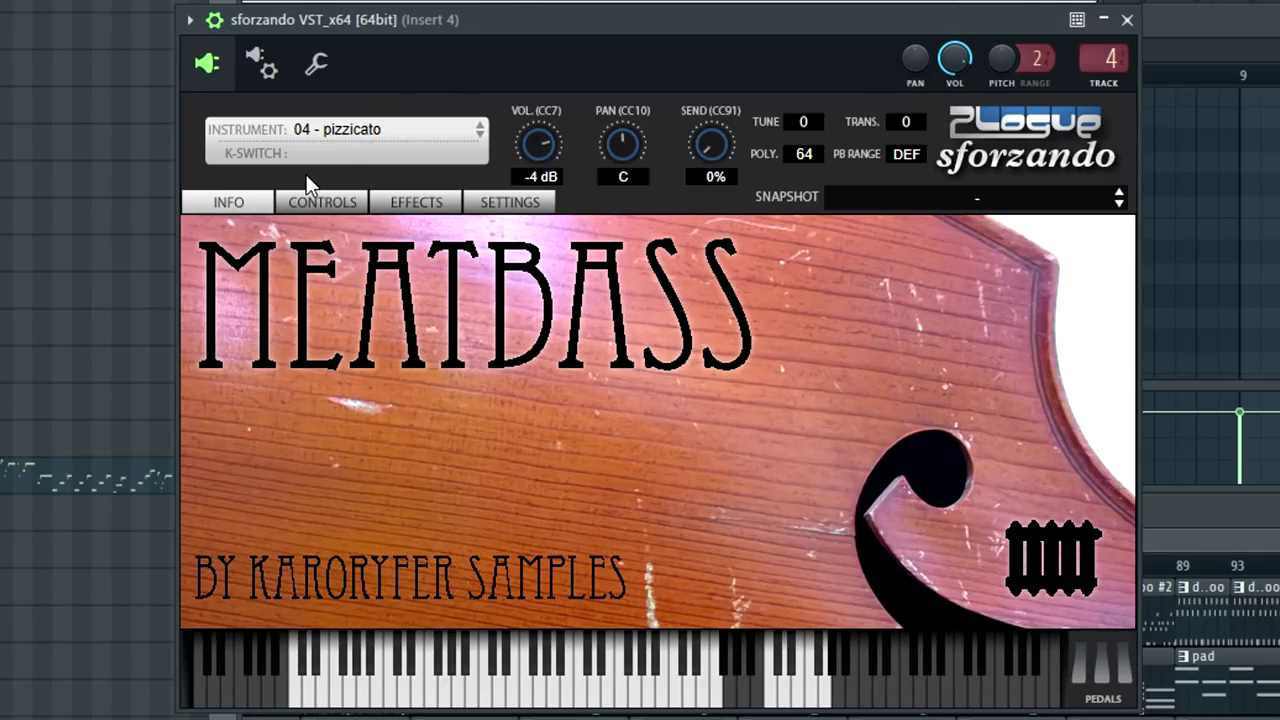
# Show the Meatbass pizzicato controls in sforzando and play the start of its bass line in the piano roll
pyautogui.click(330, 200)
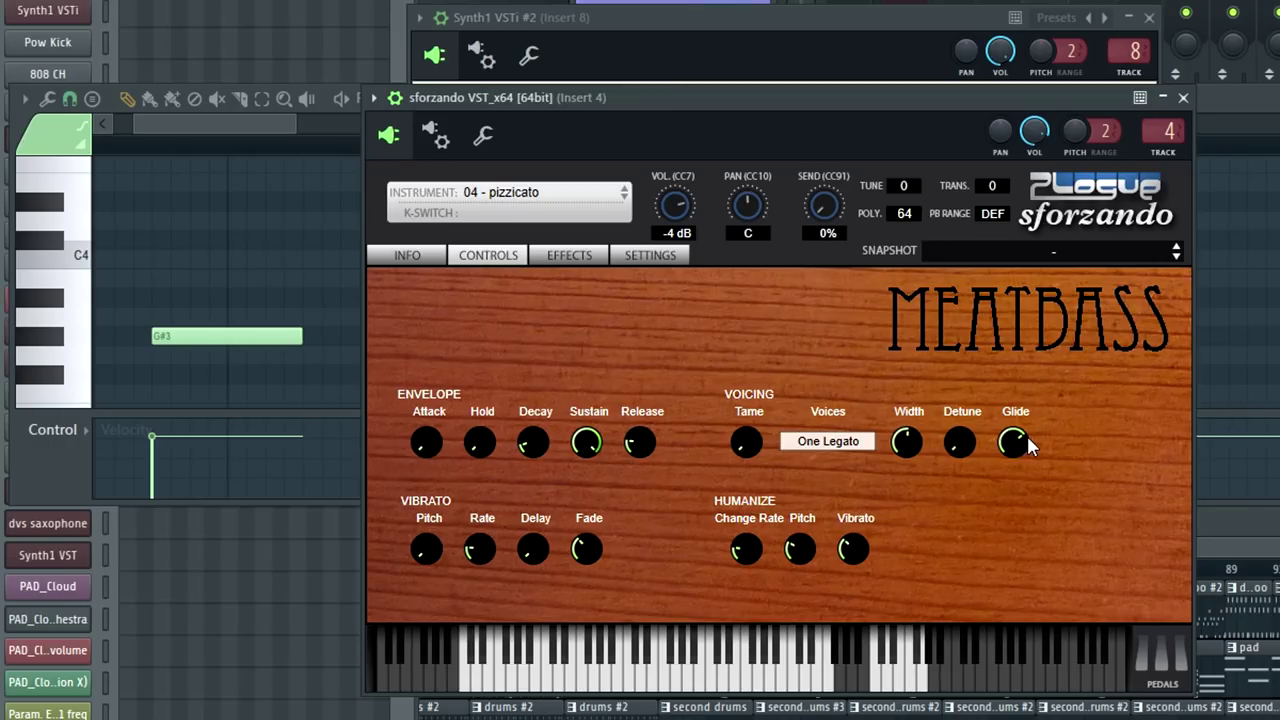
pyautogui.moveTo(247, 120); pyautogui.dragTo(220, 124)
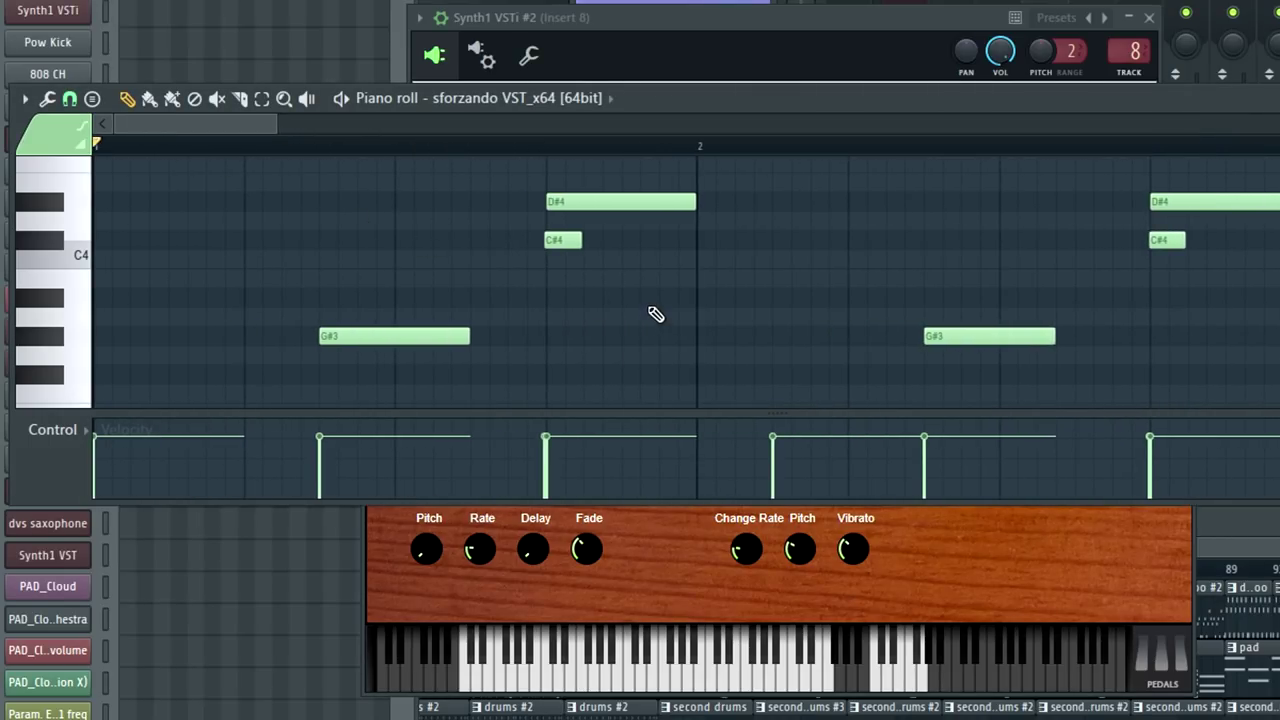
pyautogui.scroll(2, 586, 220)
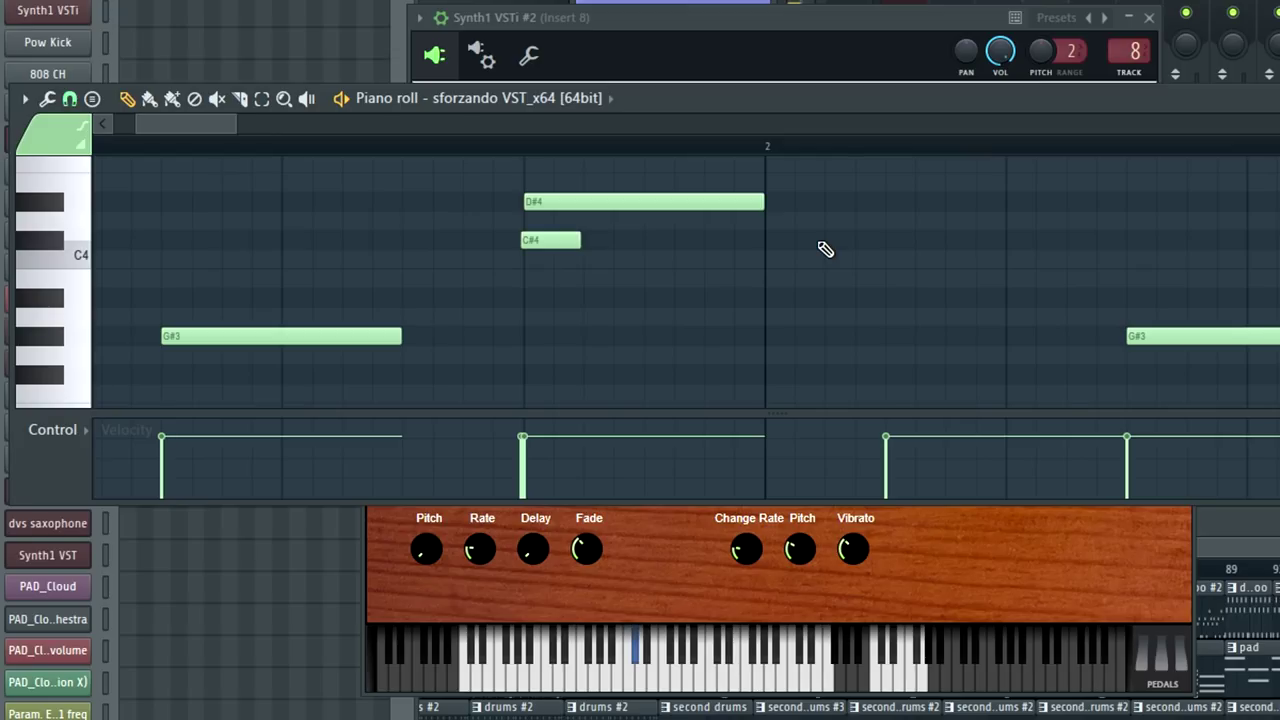
pyautogui.press('space')
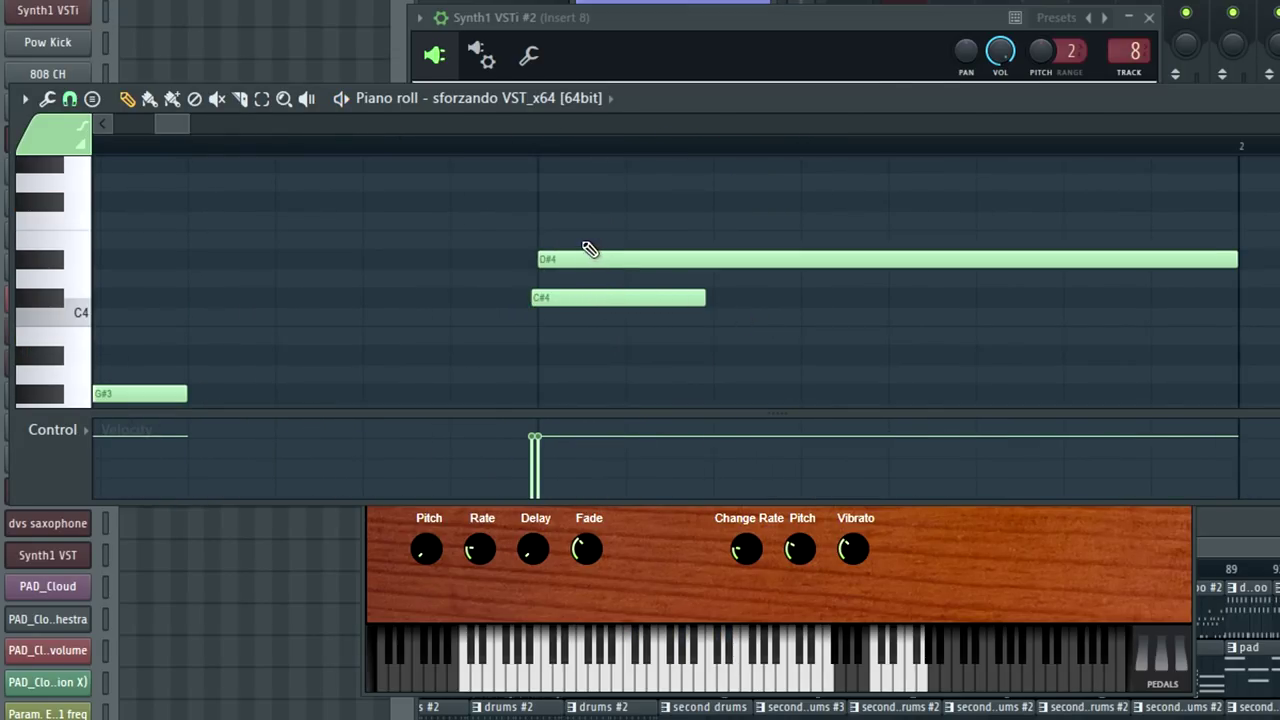
# Set the playback start just before the C#4 and D#4 notes ahead of bar 2 and play them briefly
pyautogui.scroll(-1, 562, 252)
pyautogui.click(506, 147)
pyautogui.press('space')
pyautogui.press('space')
pyautogui.scroll(-2, 582, 307)
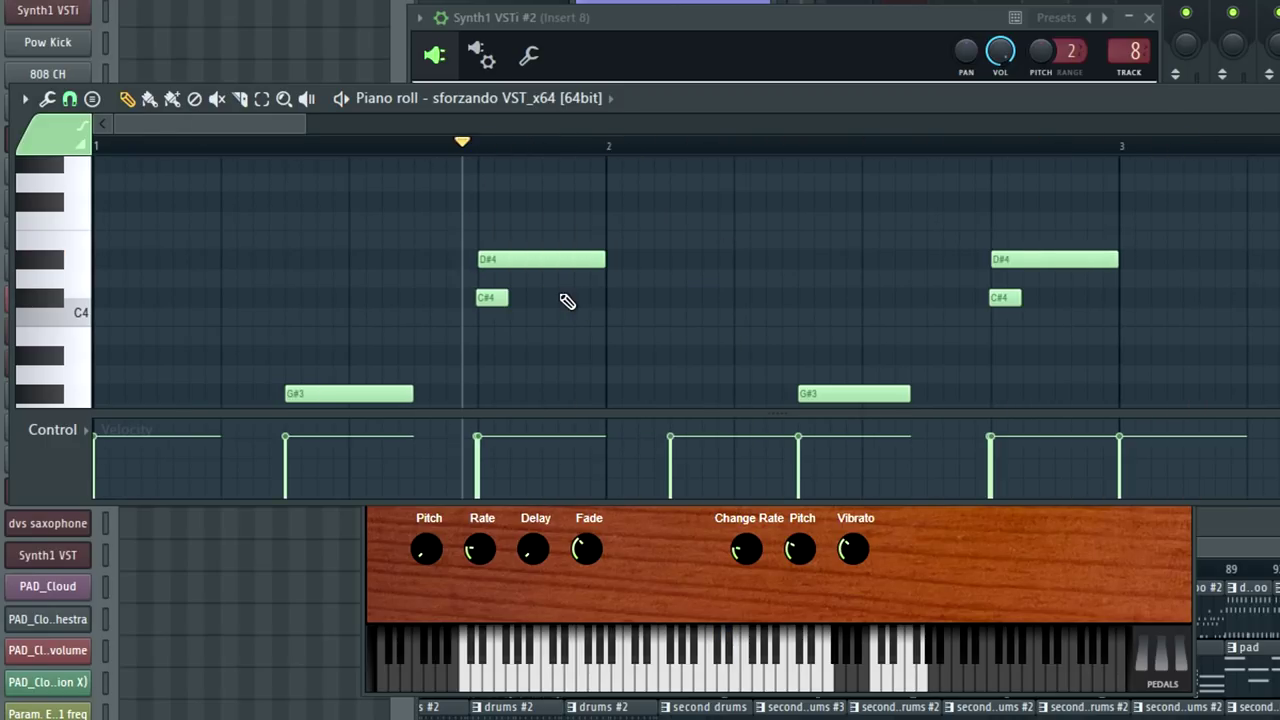
# Play the bass line with the short C#4 before bar 2 deleted, and put the note back
pyautogui.rightClick(496, 301)
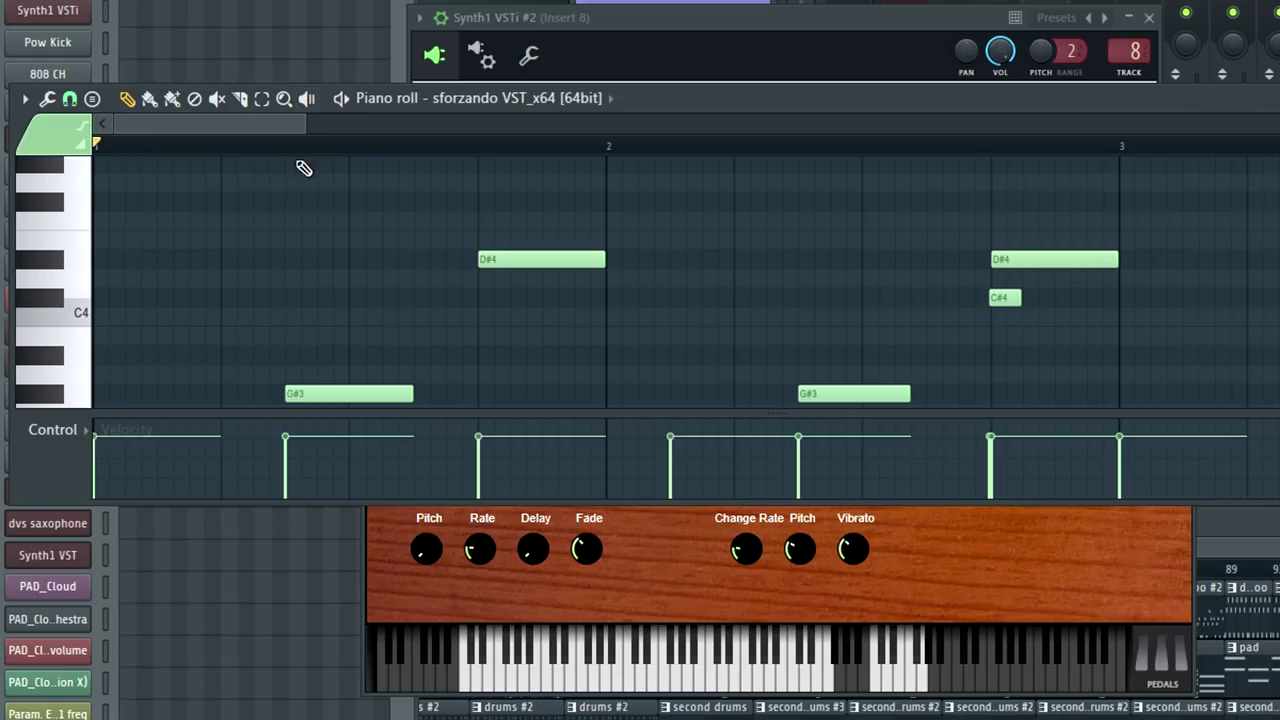
pyautogui.press('space')
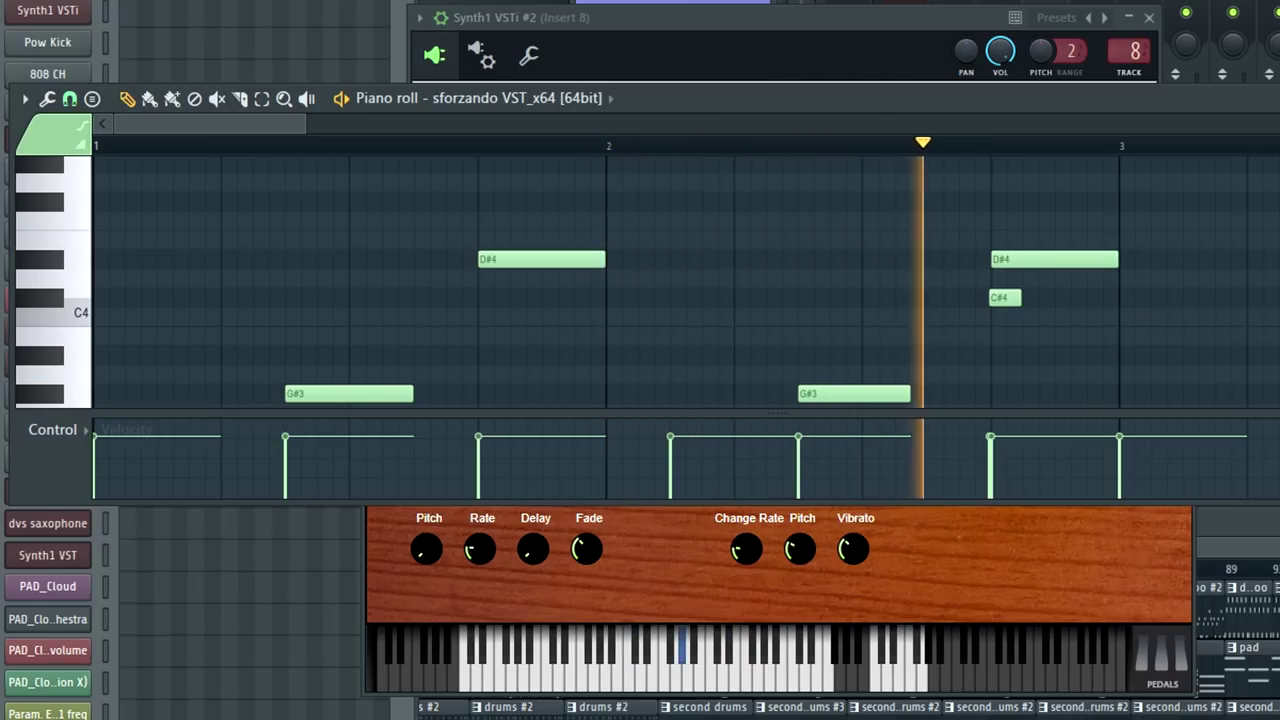
pyautogui.scroll(-1, 1161, 268)
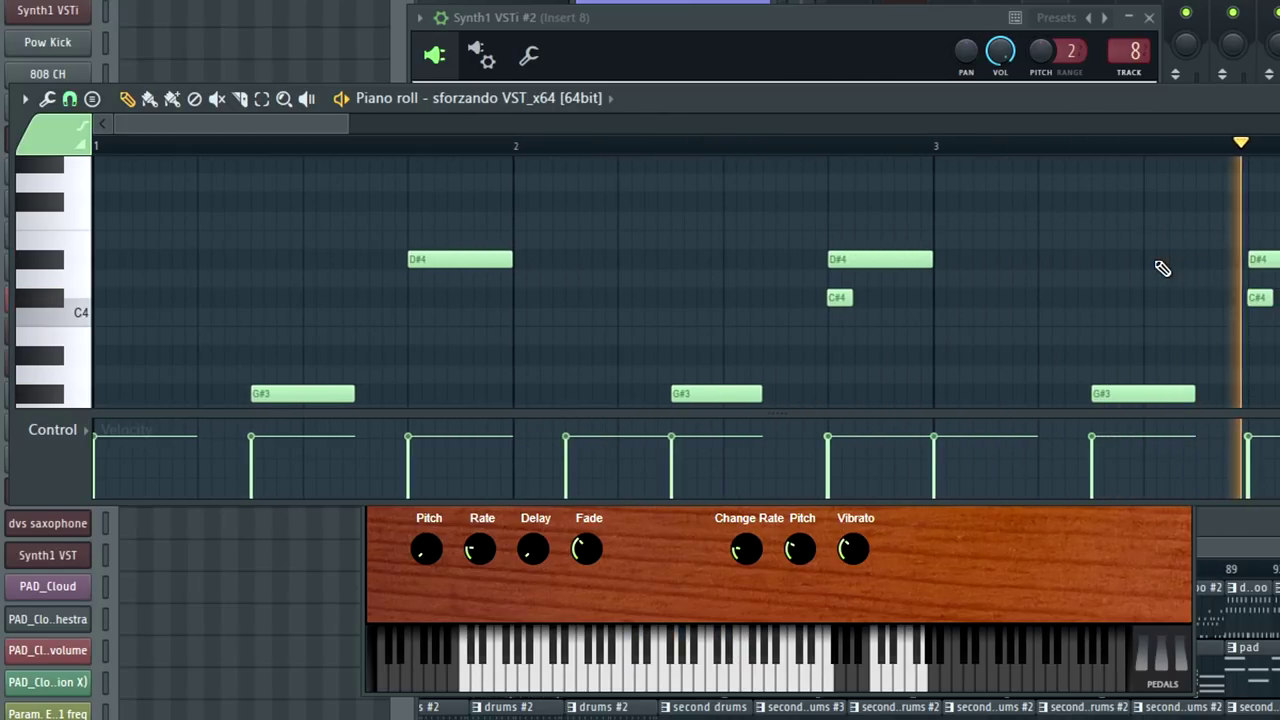
pyautogui.click(415, 297)
# Audition the bass line's C#3, G#3 and C#4 pitches on the piano roll keyboard and play the pattern briefly
pyautogui.moveTo(268, 126); pyautogui.dragTo(480, 175)
pyautogui.scroll(-1, 578, 198)
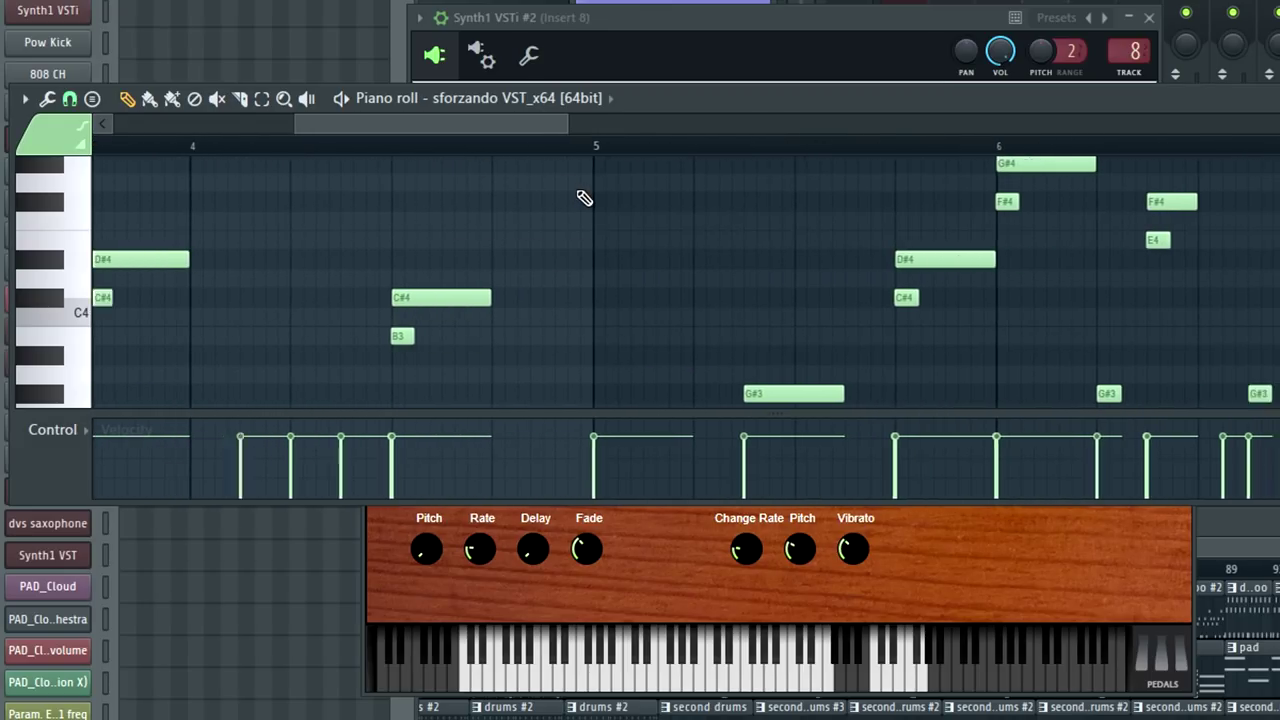
pyautogui.scroll(-3, 585, 198)
pyautogui.scroll(-2, 683, 198)
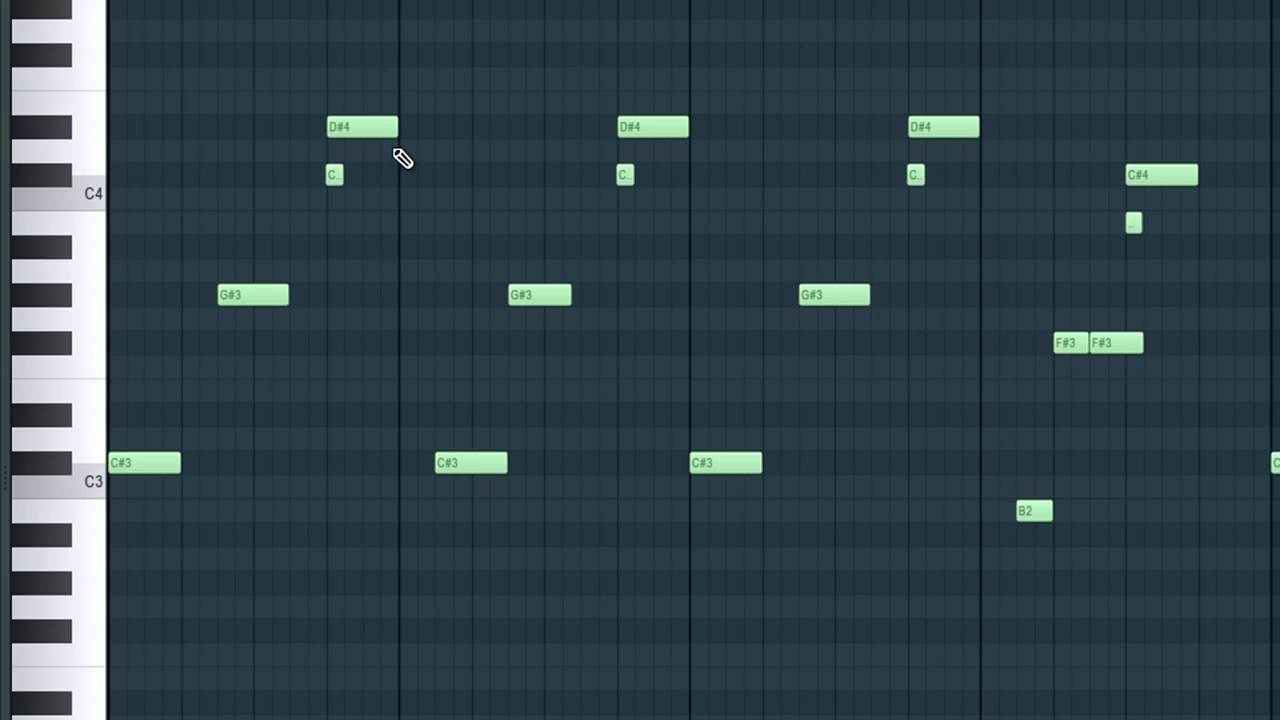
pyautogui.click(57, 296)
pyautogui.click(60, 175)
pyautogui.click(51, 463)
pyautogui.click(54, 294)
pyautogui.click(52, 178)
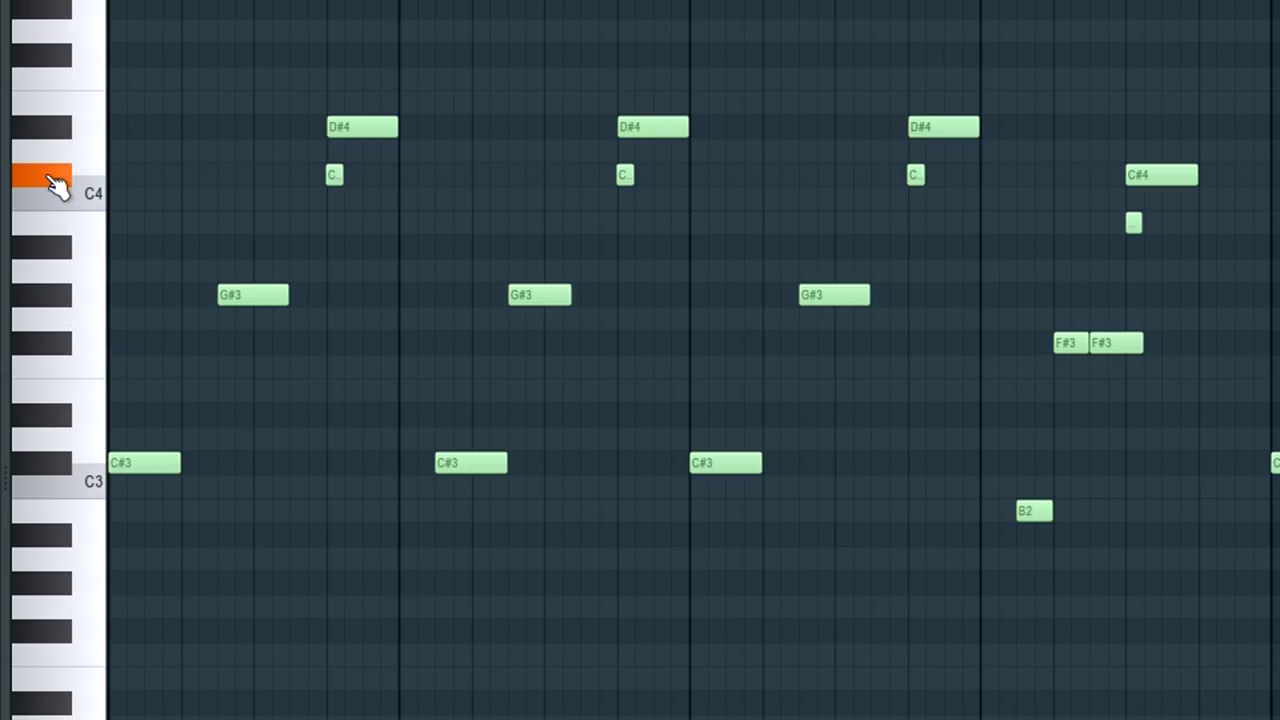
pyautogui.press('space')
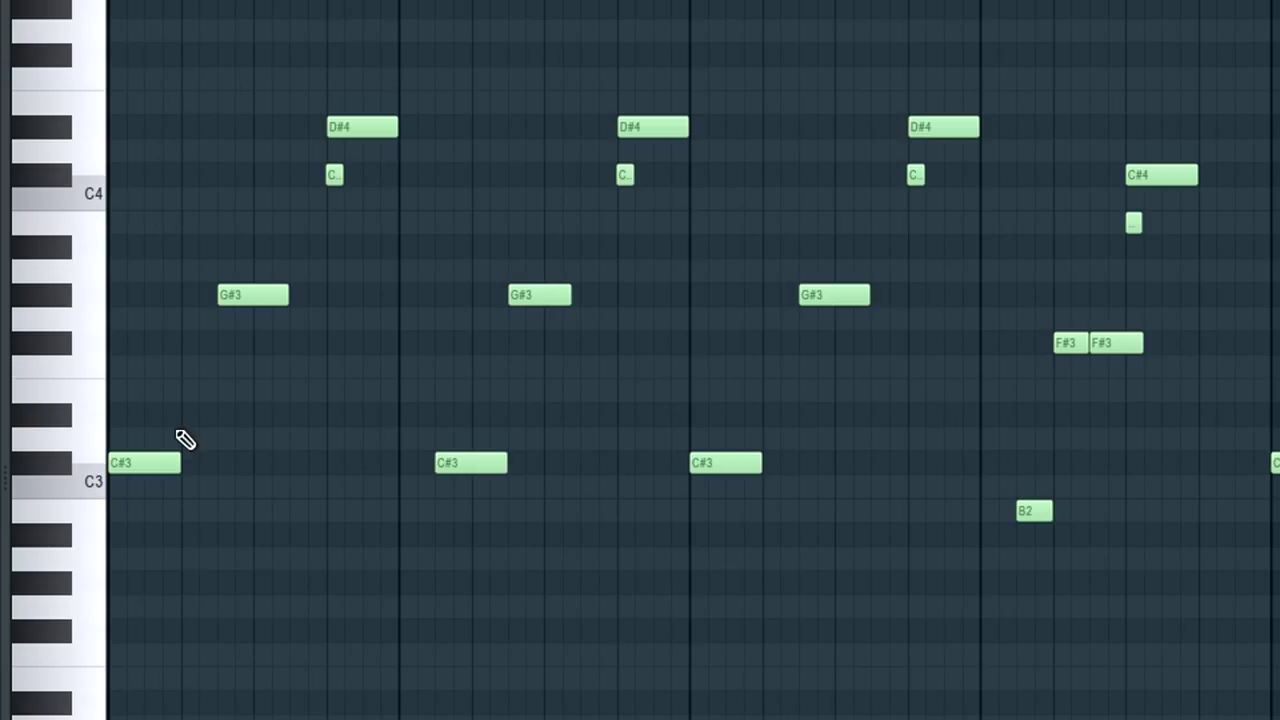
pyautogui.press('space')
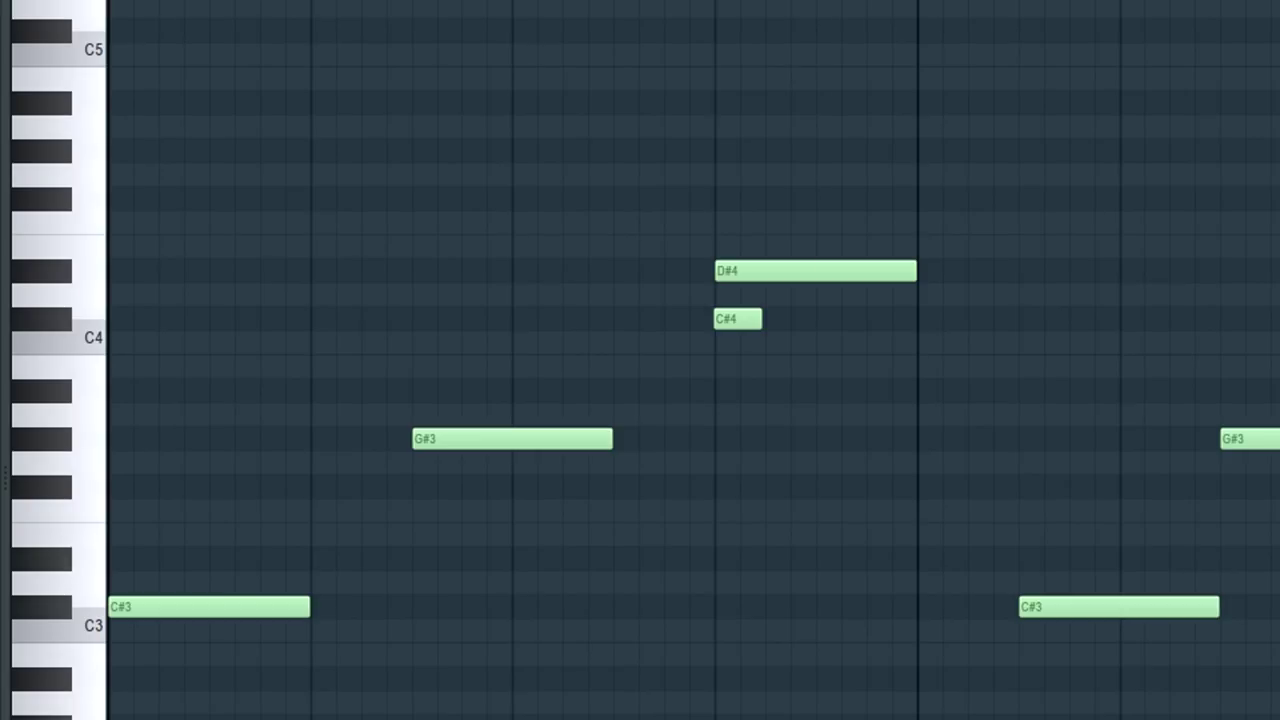
# Audition C#3, G#3, C#4 and D#4 in ascending order to demonstrate the notes of the first bass bar
pyautogui.click(54, 610)
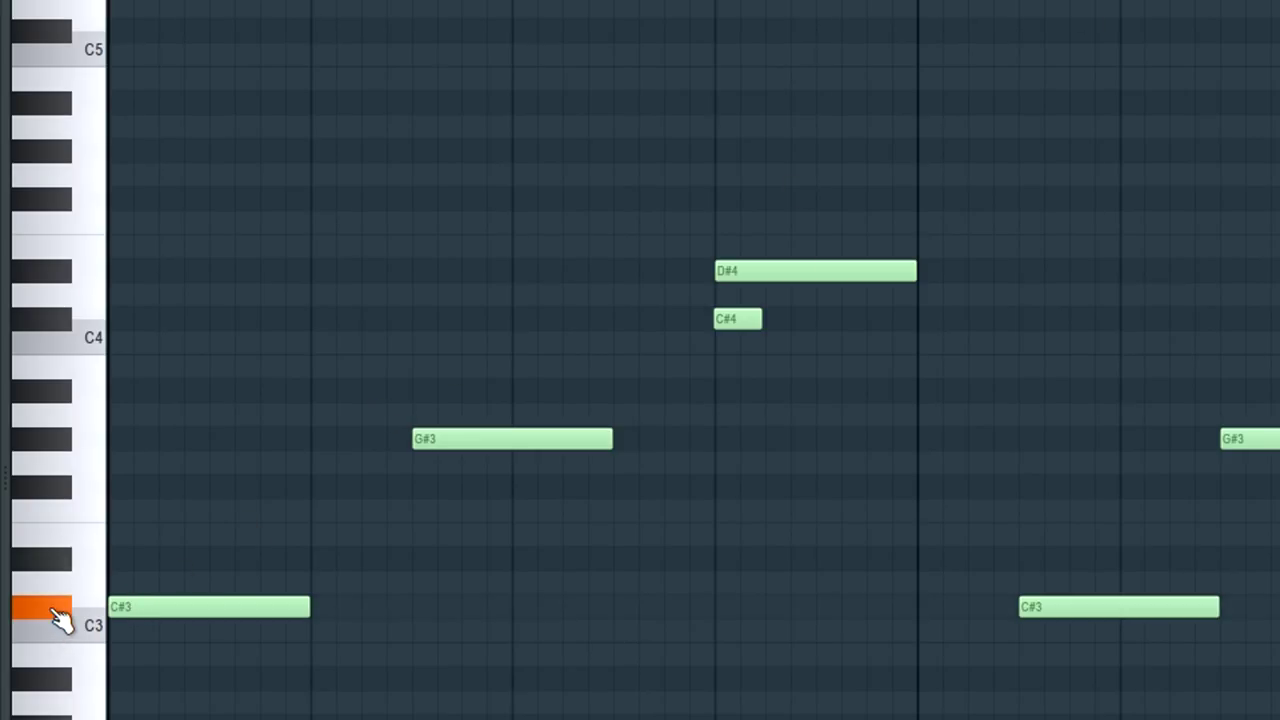
pyautogui.click(62, 443)
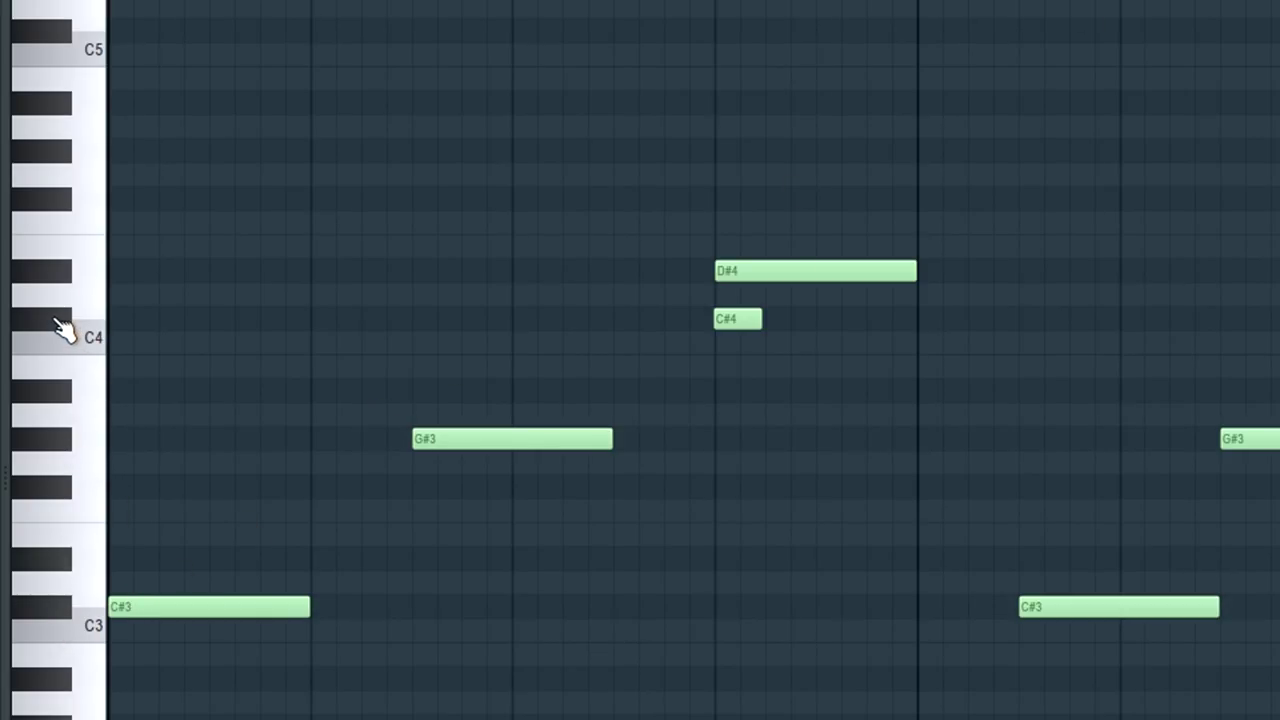
pyautogui.click(62, 322)
pyautogui.click(54, 280)
# Play the opening bar of the bass line from the start, up close in the piano roll
pyautogui.scroll(-3, 304, 153)
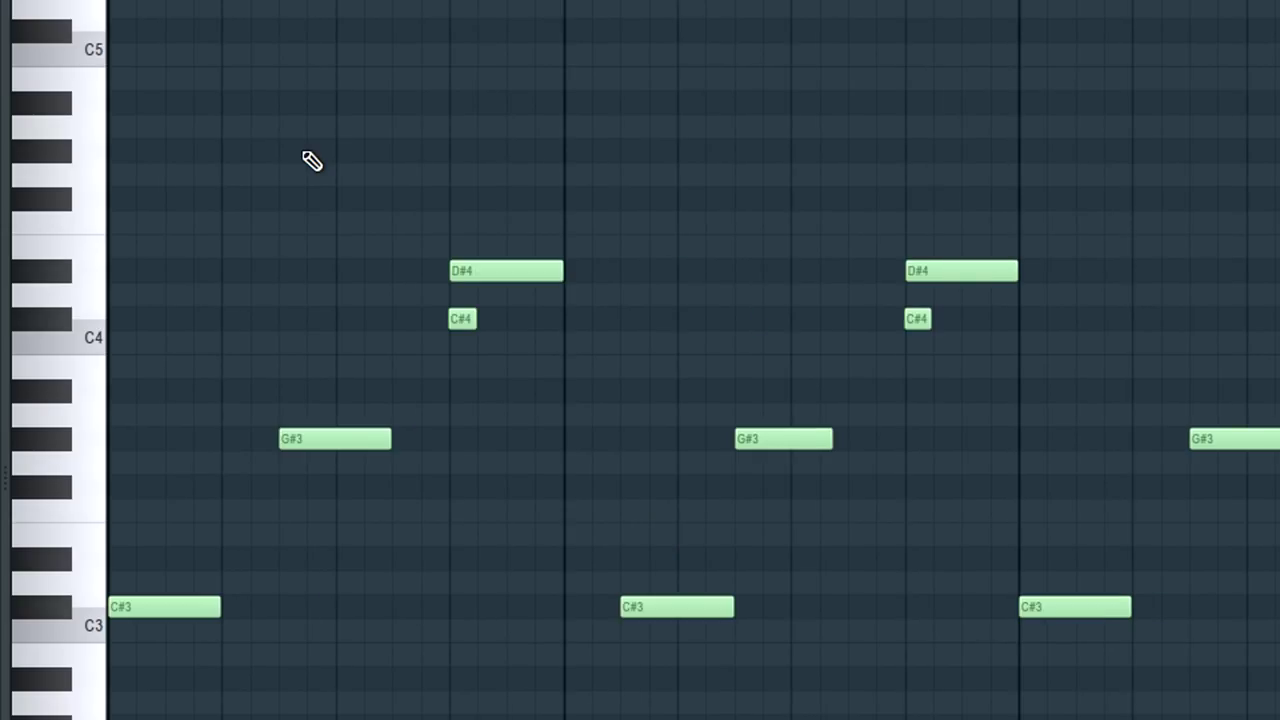
pyautogui.scroll(-1, 312, 161)
pyautogui.scroll(4, 250, 210)
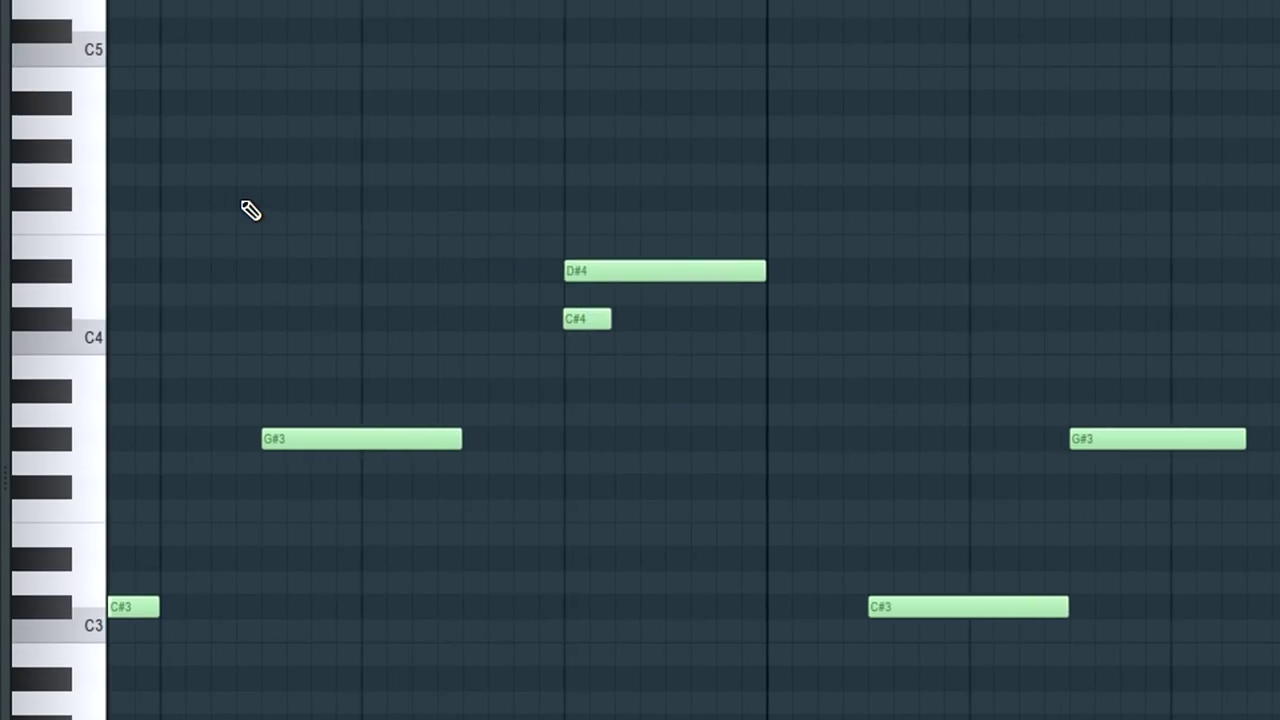
pyautogui.hscroll(-2, 640, 360)
pyautogui.press('space')
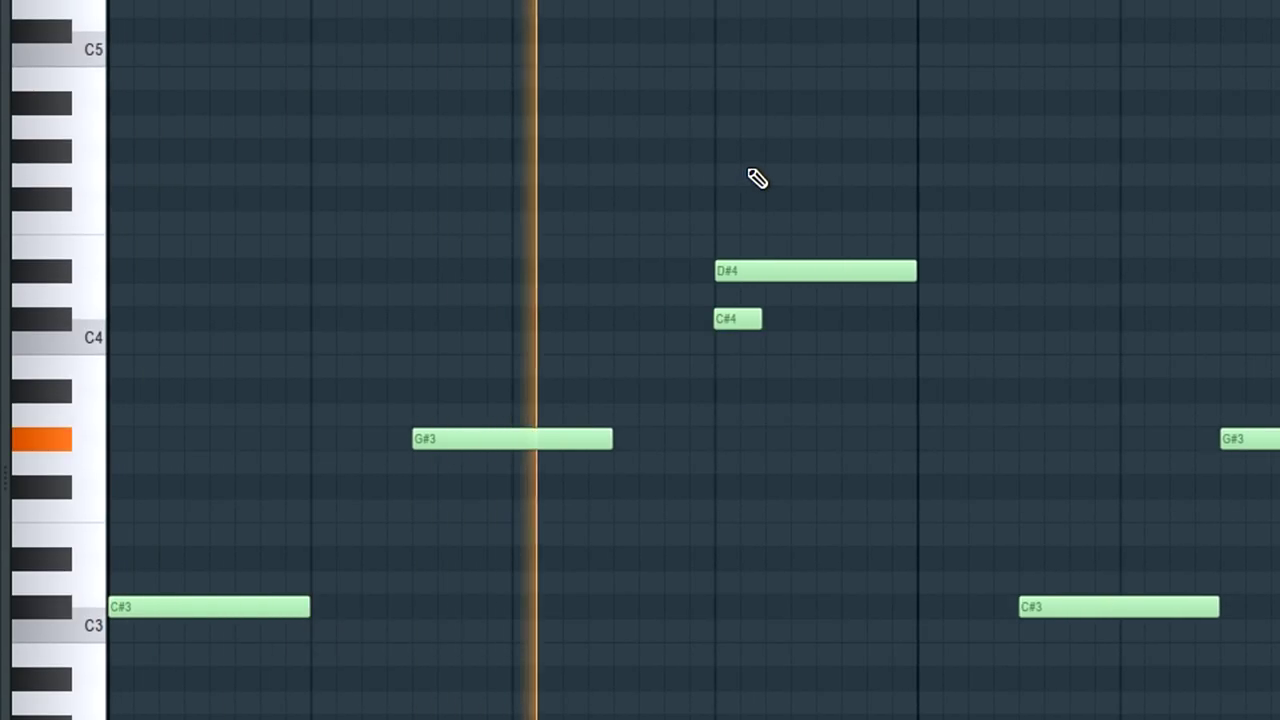
pyautogui.press('space')
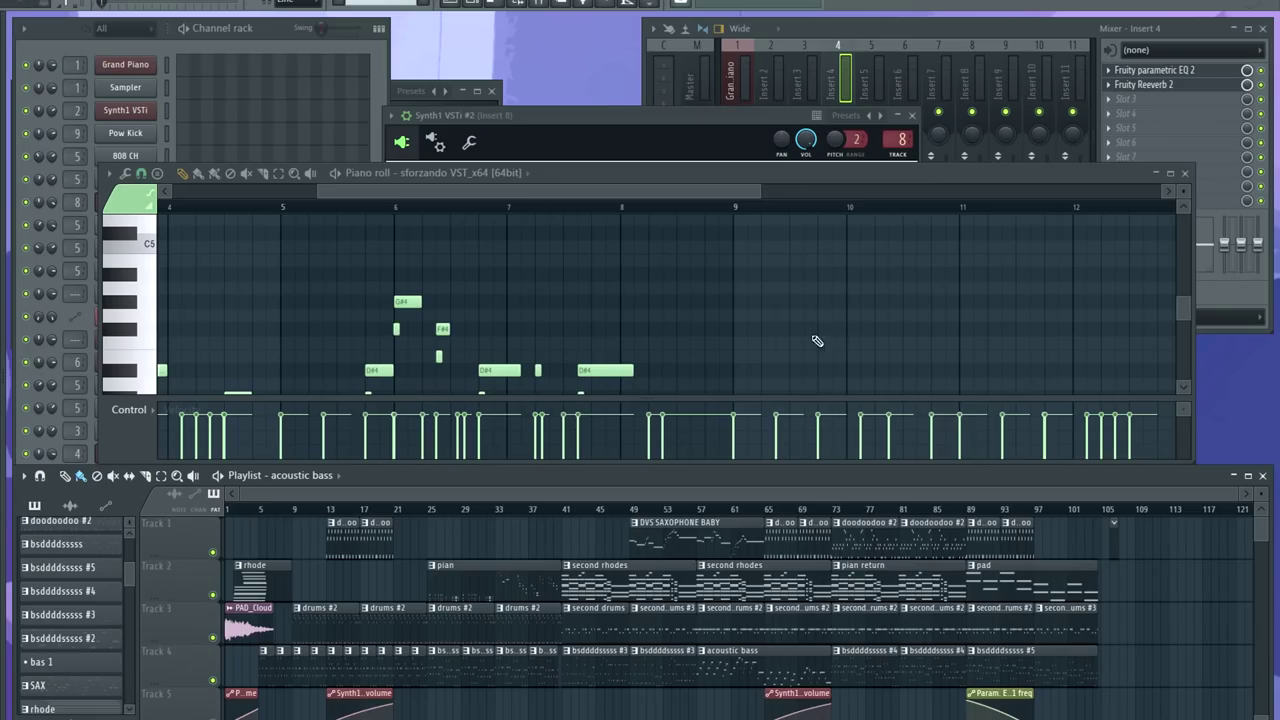
# Select the DVS SAXOPHONE BABY pattern in the playlist, open the dvs saxophone piano roll and play the melody
pyautogui.scroll(6, 710, 600)
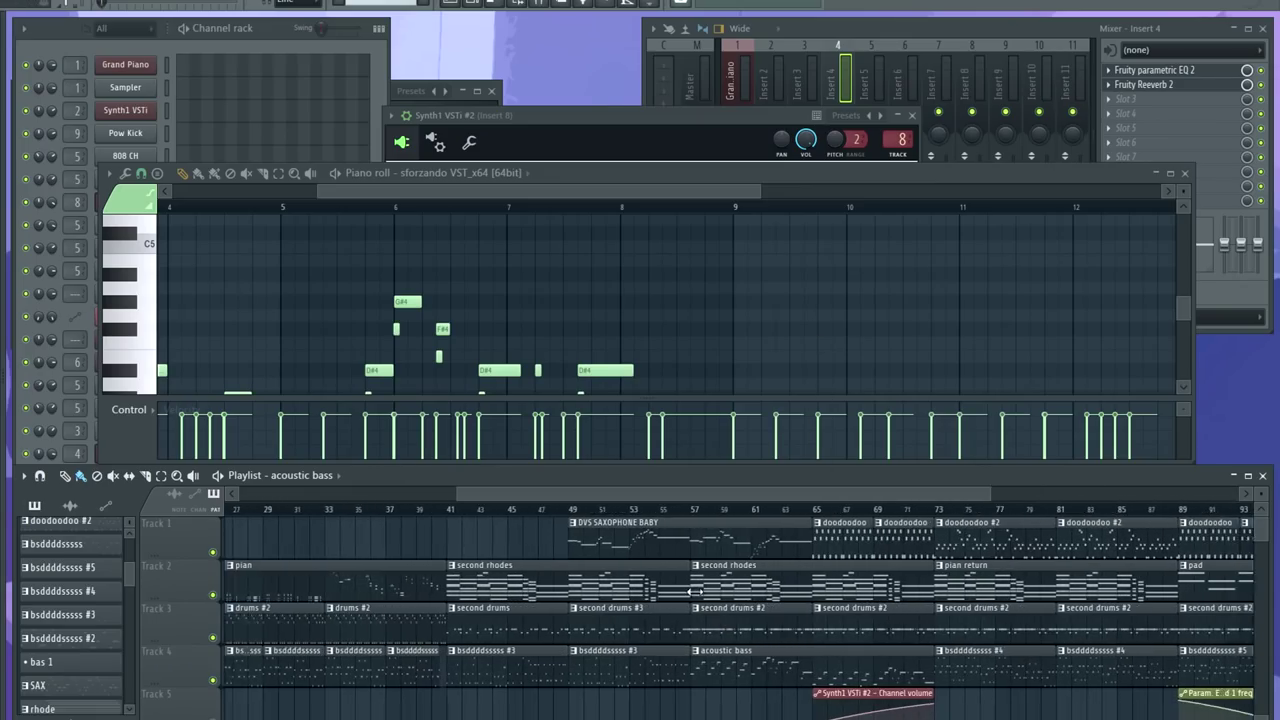
pyautogui.click(637, 538)
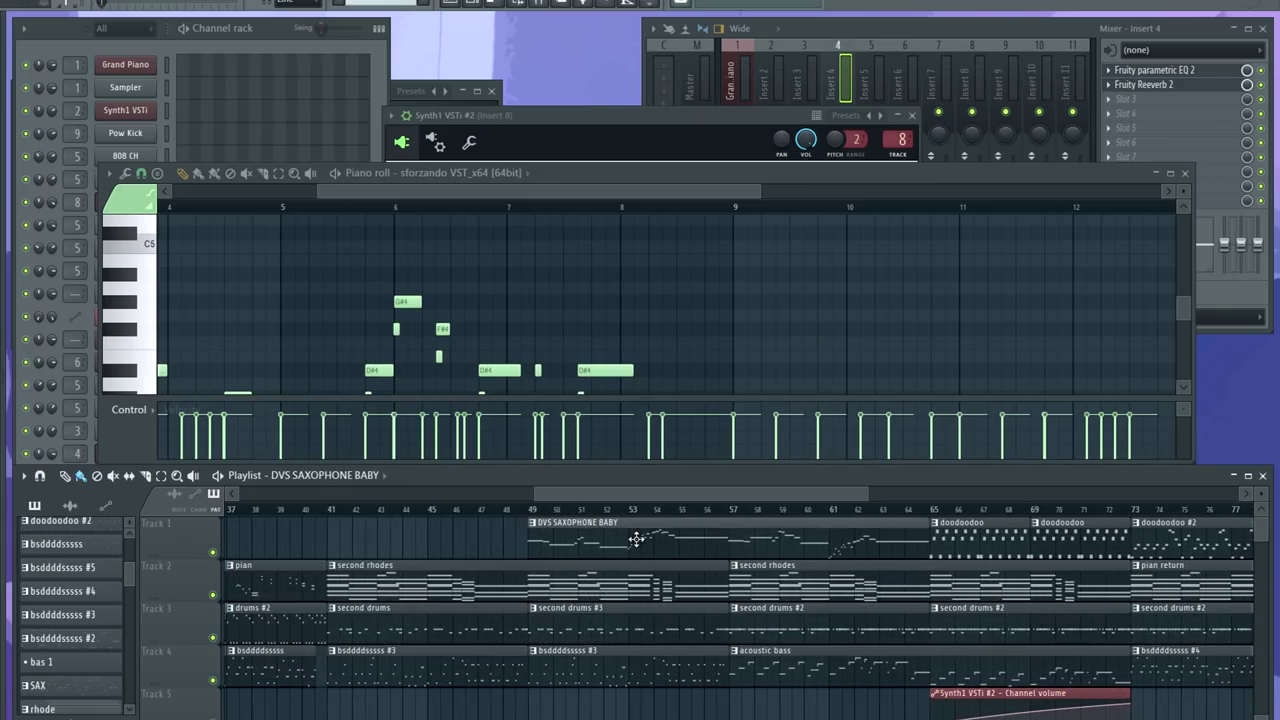
pyautogui.click(65, 38)
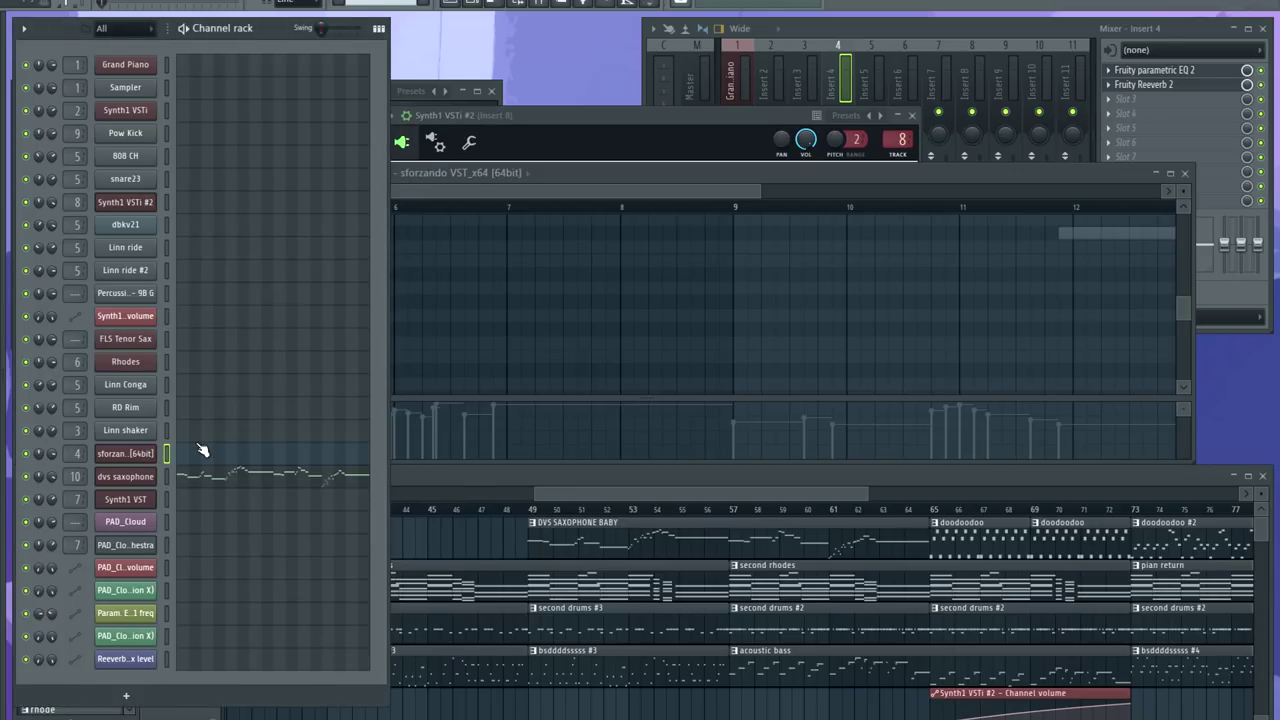
pyautogui.rightClick(130, 480)
pyautogui.click(185, 480)
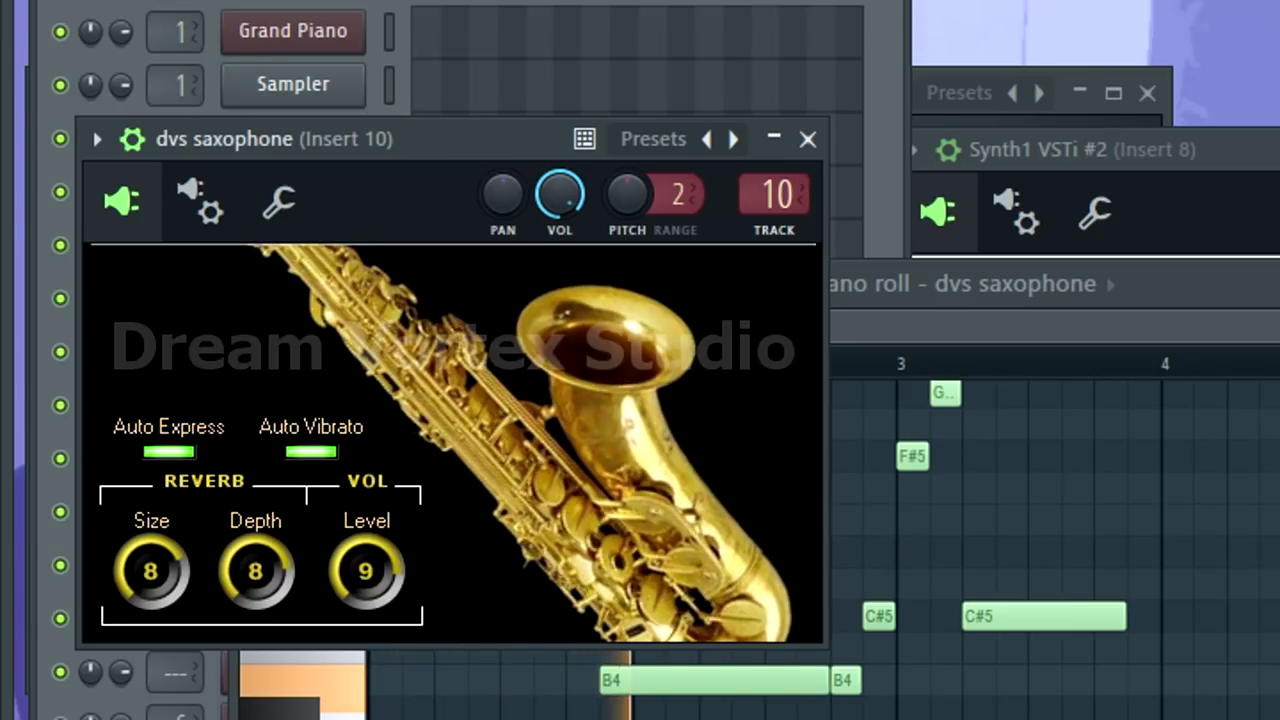
pyautogui.press('F6')
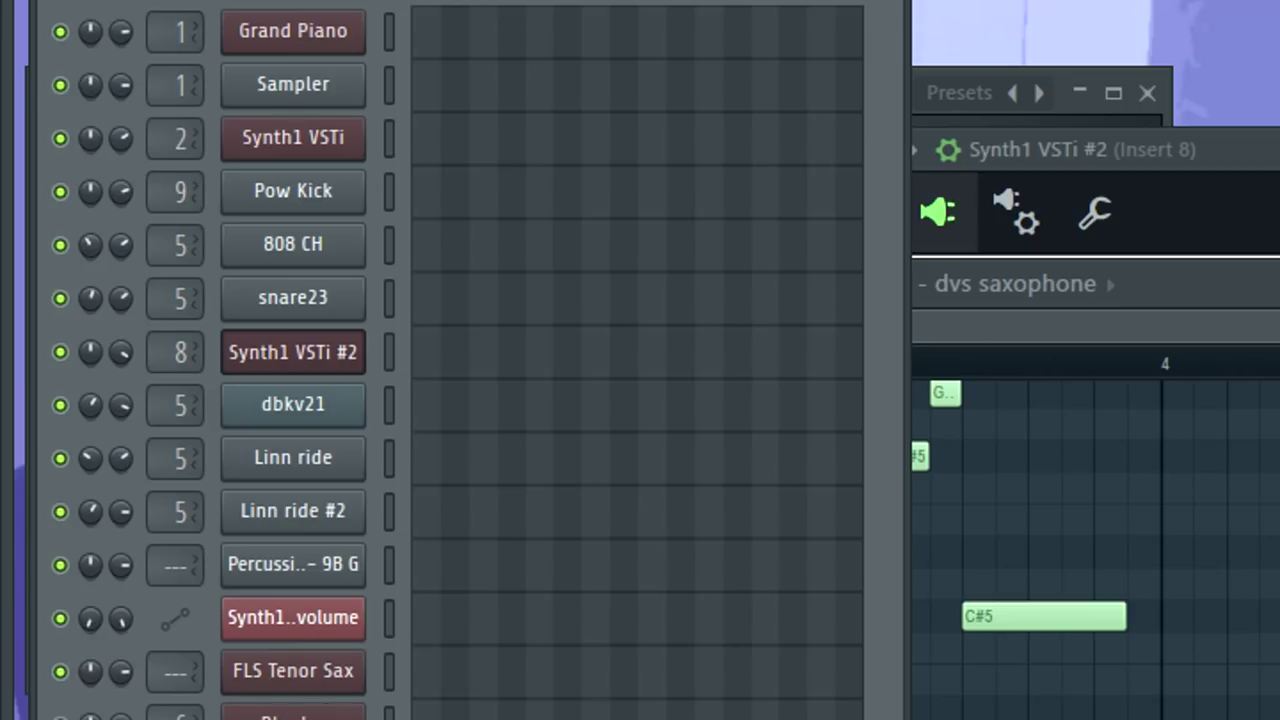
# Copy all notes of the dvs saxophone melody and open the piano roll of the FLS Tenor Sax channel
pyautogui.click(1140, 314)
pyautogui.hotkey('ctrl', 'a')
pyautogui.hotkey('ctrl', 'c')
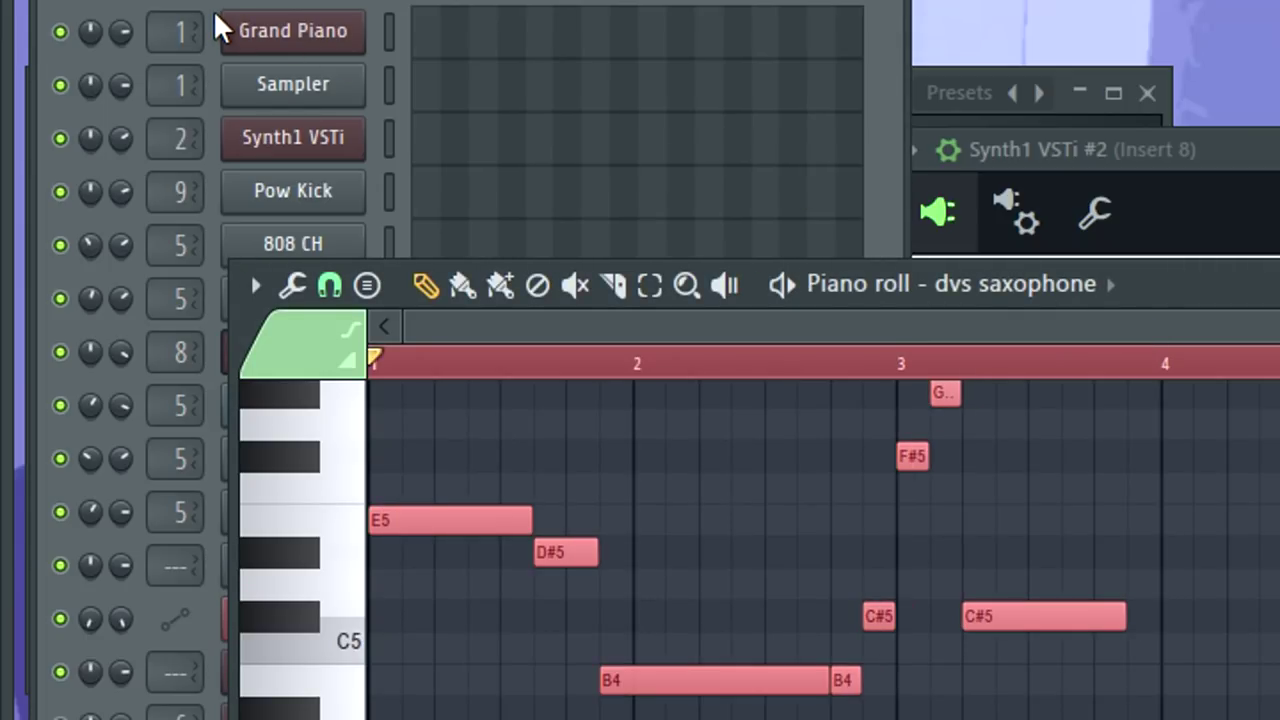
pyautogui.click(214, 13)
pyautogui.rightClick(358, 668)
pyautogui.click(410, 674)
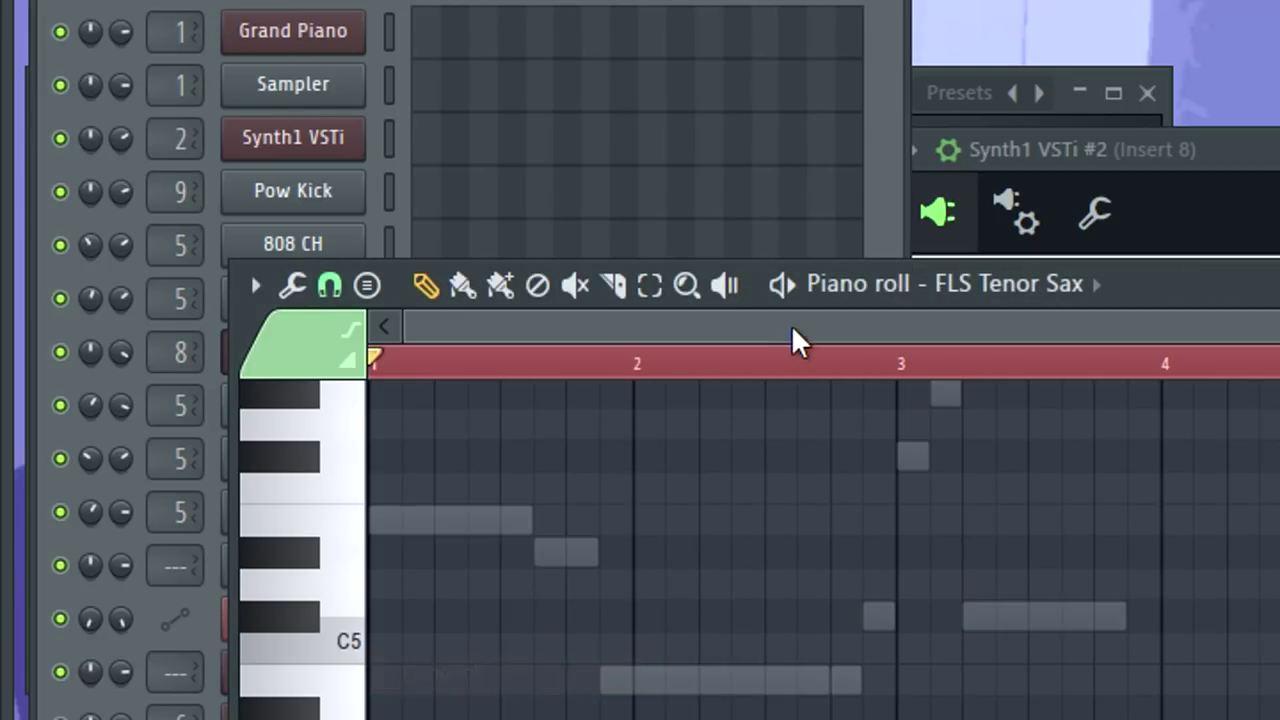
# Paste the melody into the FLS Tenor Sax piano roll, lower it one octave and align its first note with bar 1
pyautogui.hotkey('ctrl', 'v')
pyautogui.hotkey('ctrl', 'Down')
pyautogui.scroll(-2, 712, 515)
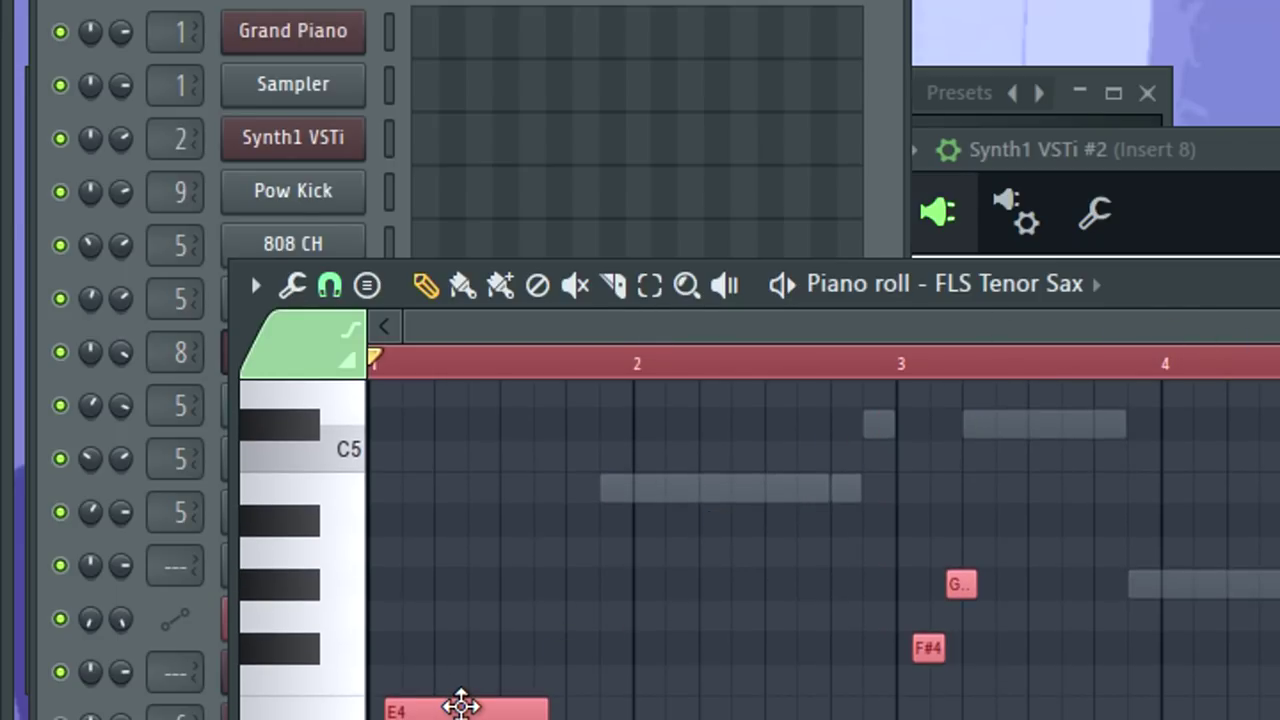
pyautogui.moveTo(460, 706); pyautogui.dragTo(444, 716)
pyautogui.press('F6')
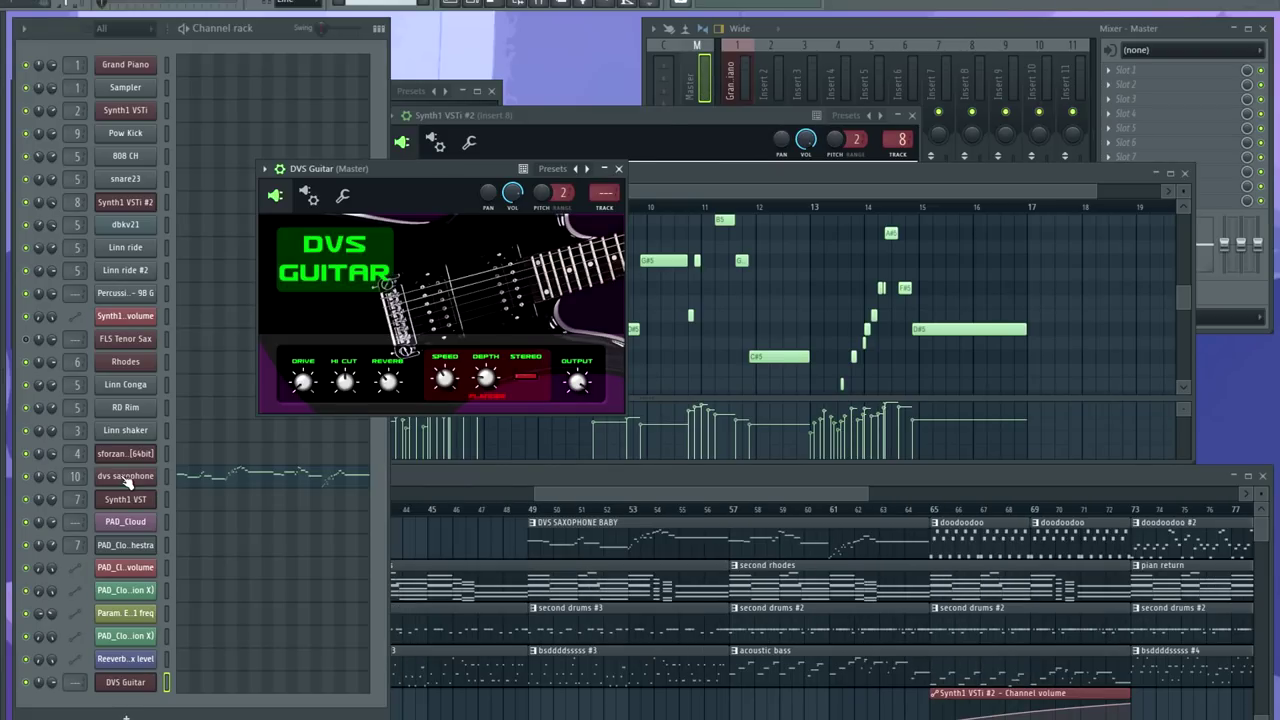
# Open the dvs saxophone instrument to show its reverb and volume controls
pyautogui.click(124, 477)
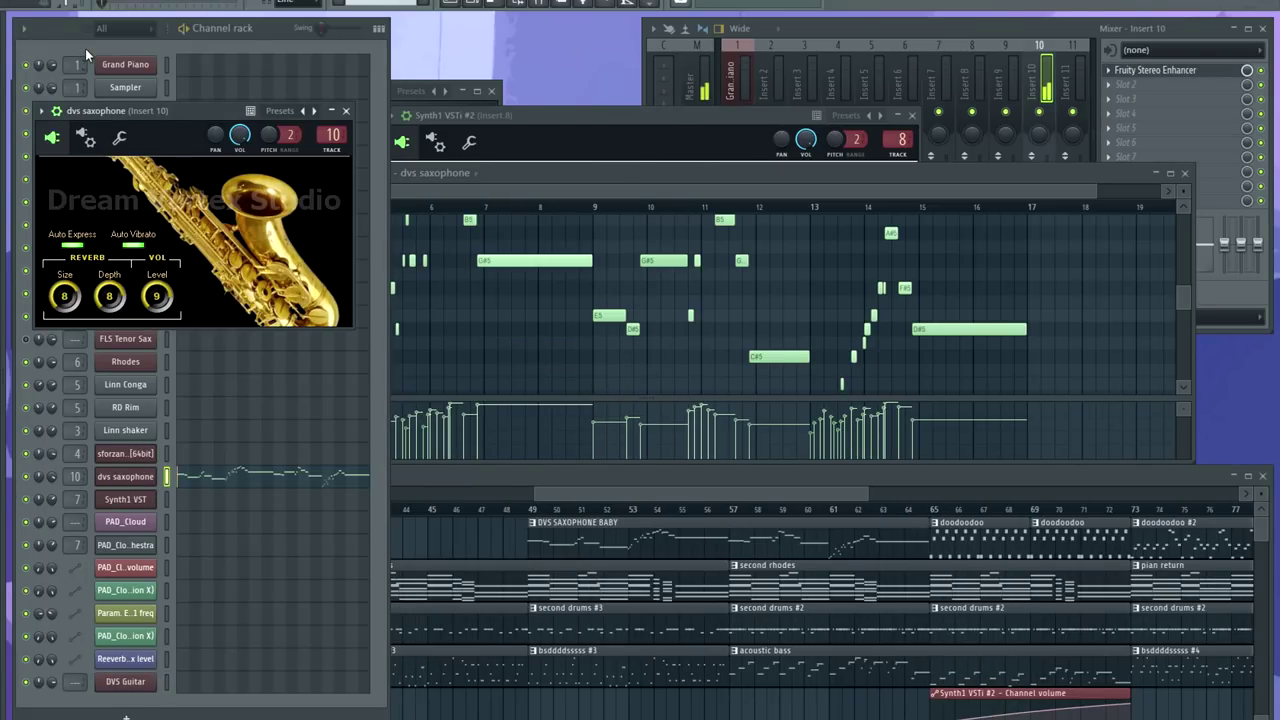
pyautogui.click(469, 186)
pyautogui.click(149, 105)
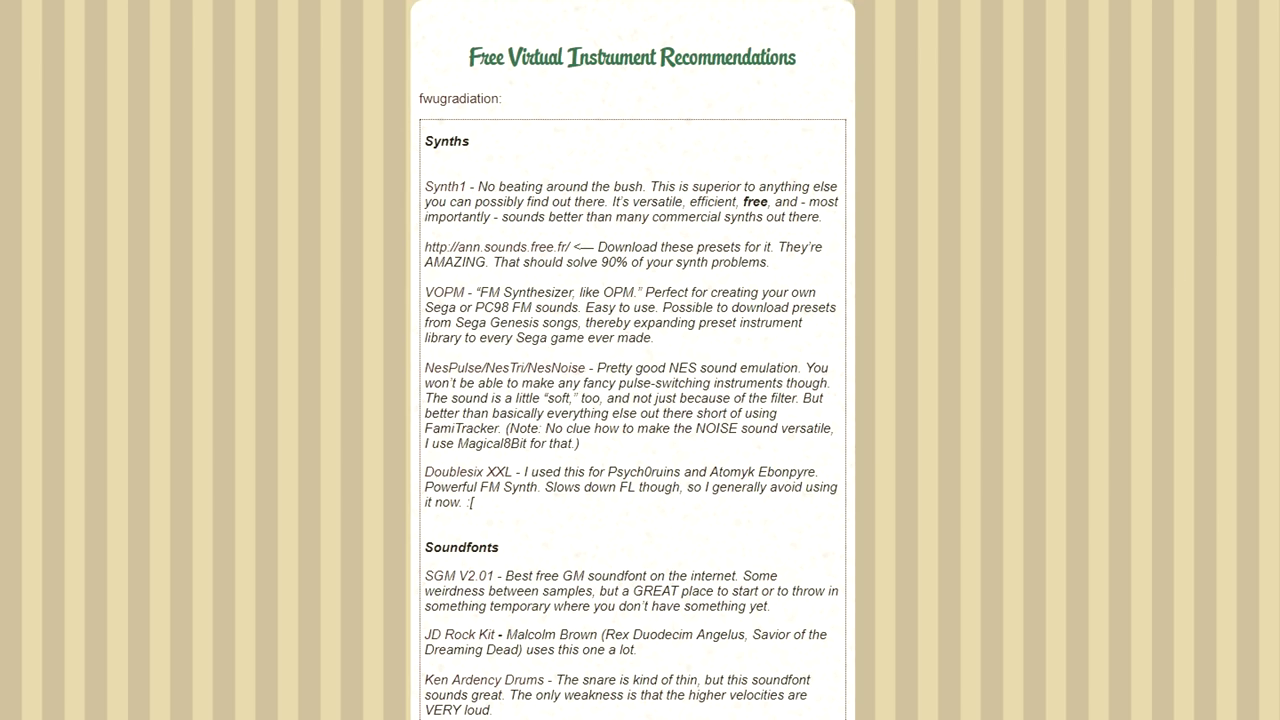
# Browse the Free Virtual Instrument Recommendations web page, and view the Undertale Mettaton EX theme video on YouTube
pyautogui.scroll(-5, 633, 360)
pyautogui.scroll(-2, 633, 360)
pyautogui.scroll(-3, 633, 360)
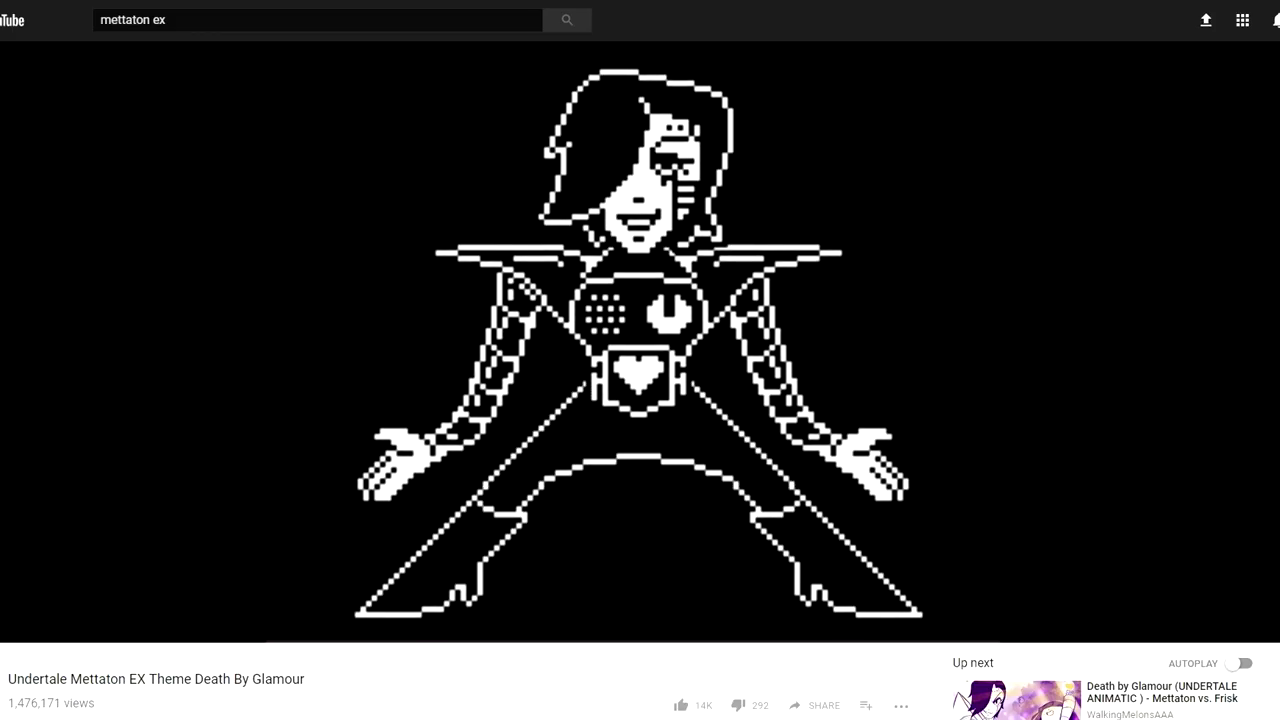
pyautogui.click(783, 231)
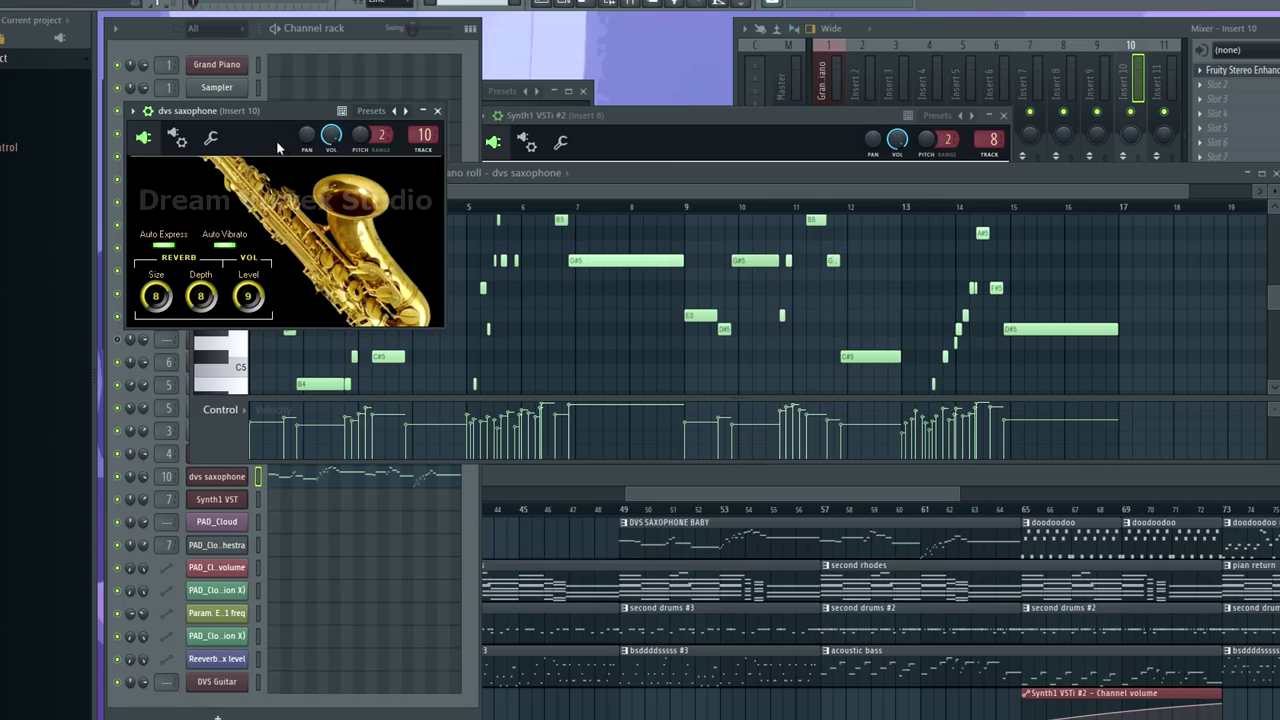
# Shift the DVS SAXOPHONE BABY clip slightly later so its notes line up with the playlist grid, and play from bar 50
pyautogui.moveTo(286, 106); pyautogui.dragTo(279, 146)
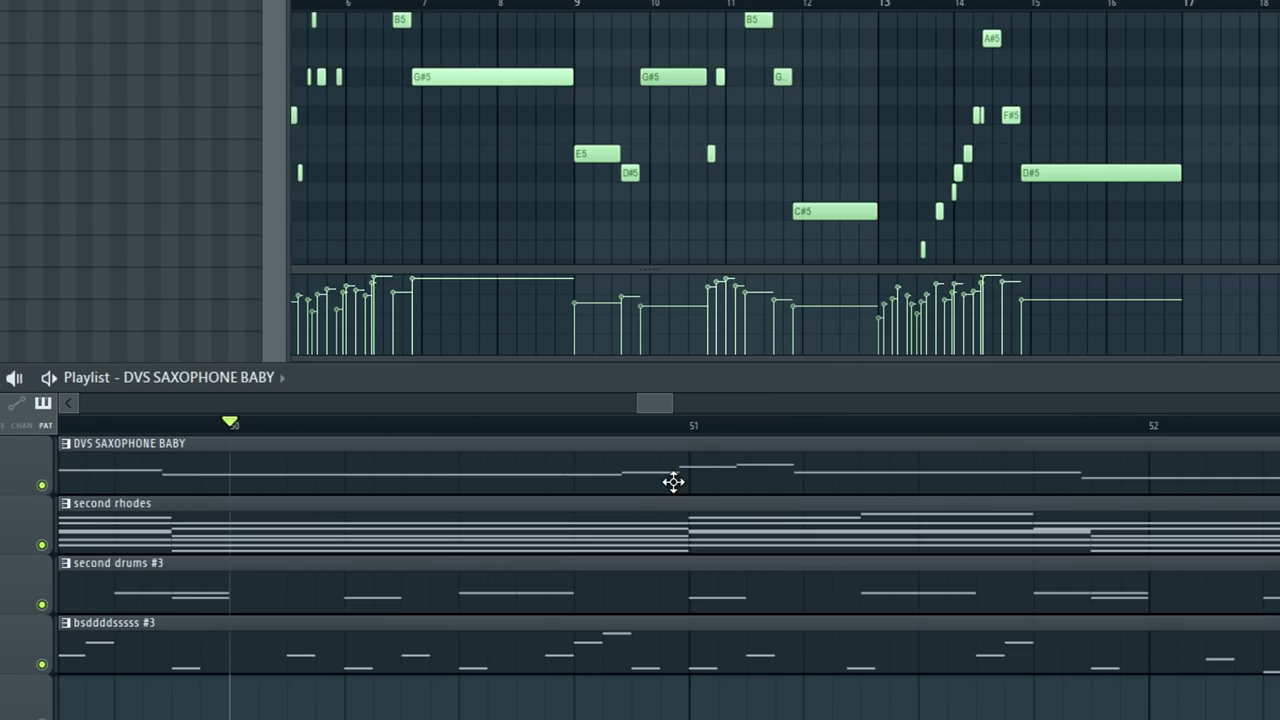
pyautogui.moveTo(588, 473); pyautogui.dragTo(601, 472)
pyautogui.press('space')
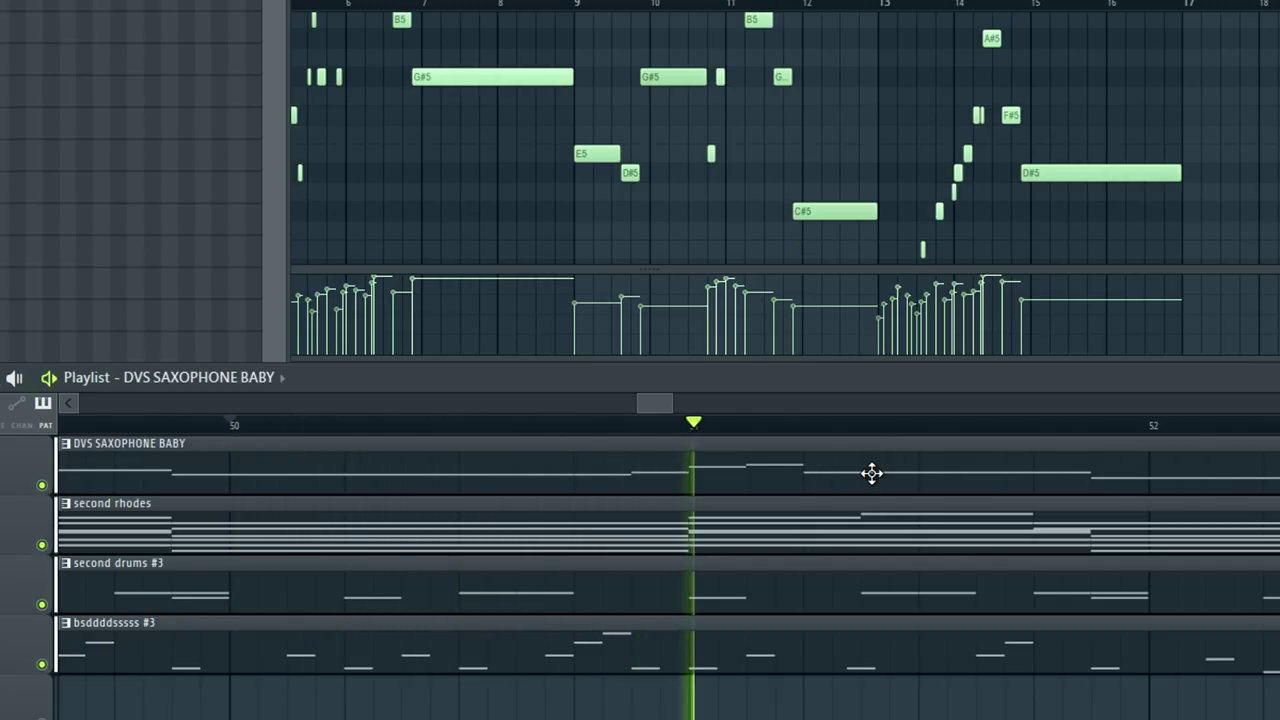
pyautogui.press('space')
# Play from bar 50 with the DVS SAXOPHONE BABY clip slightly ahead of the grid, and examine its timing up close
pyautogui.scroll(4, 706, 479)
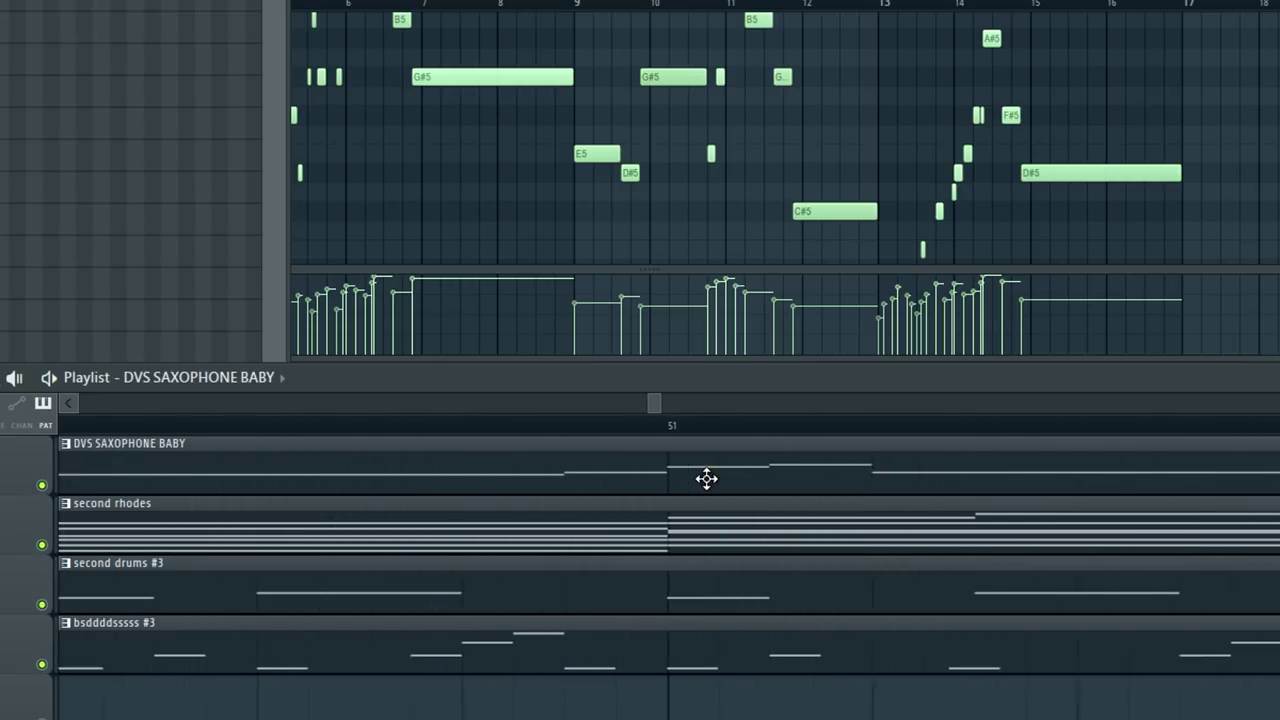
pyautogui.scroll(-8, 707, 479)
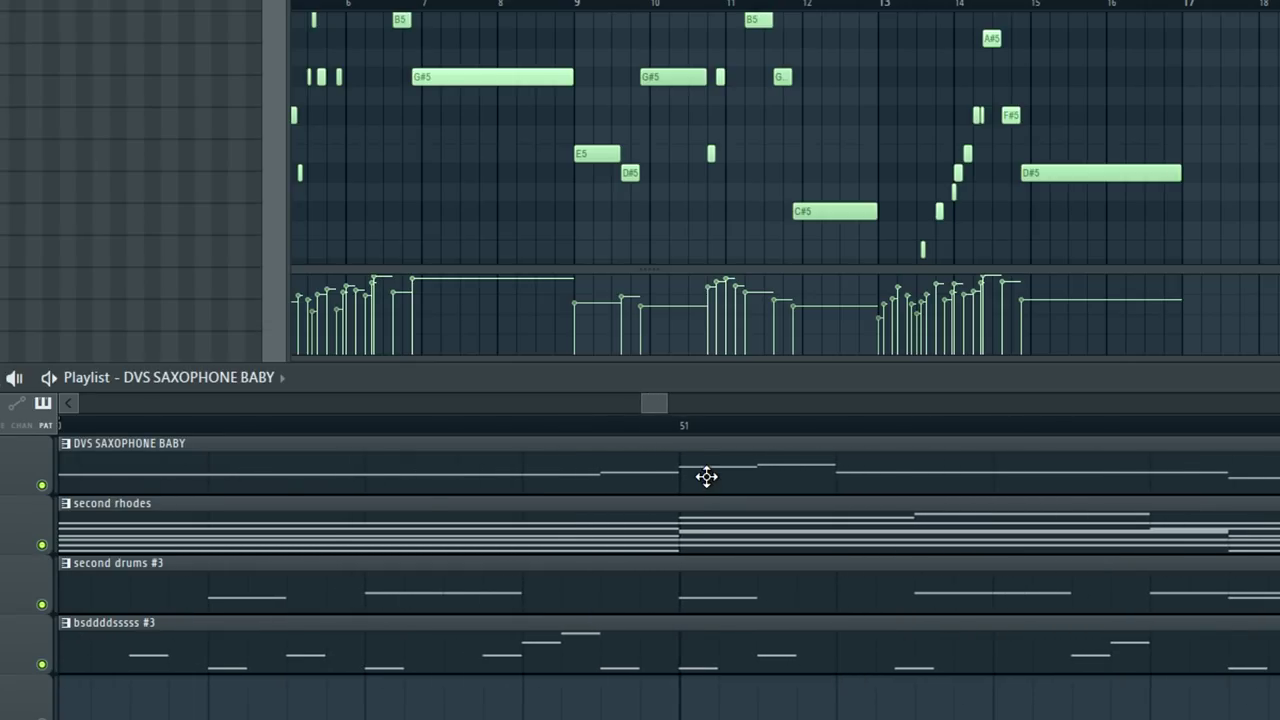
pyautogui.moveTo(655, 405)
pyautogui.mouseDown()
pyautogui.moveTo(618, 397)
pyautogui.moveTo(644, 401)
pyautogui.mouseUp()
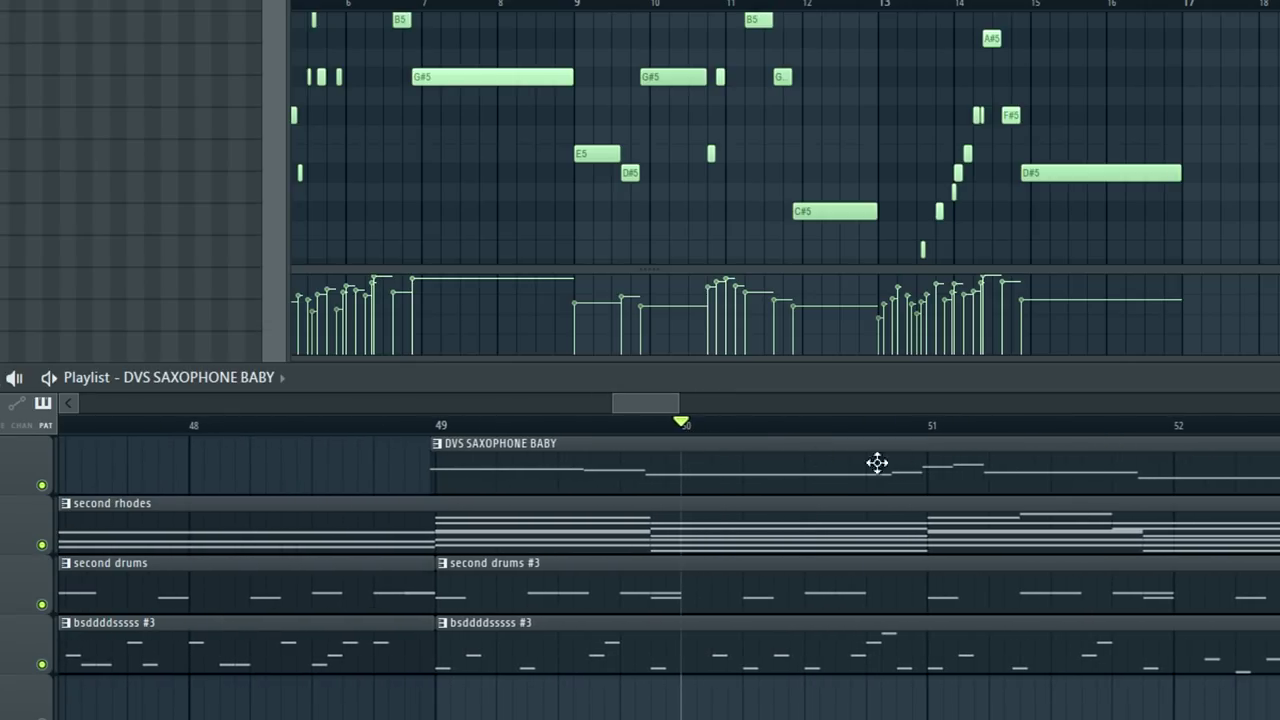
pyautogui.press('space')
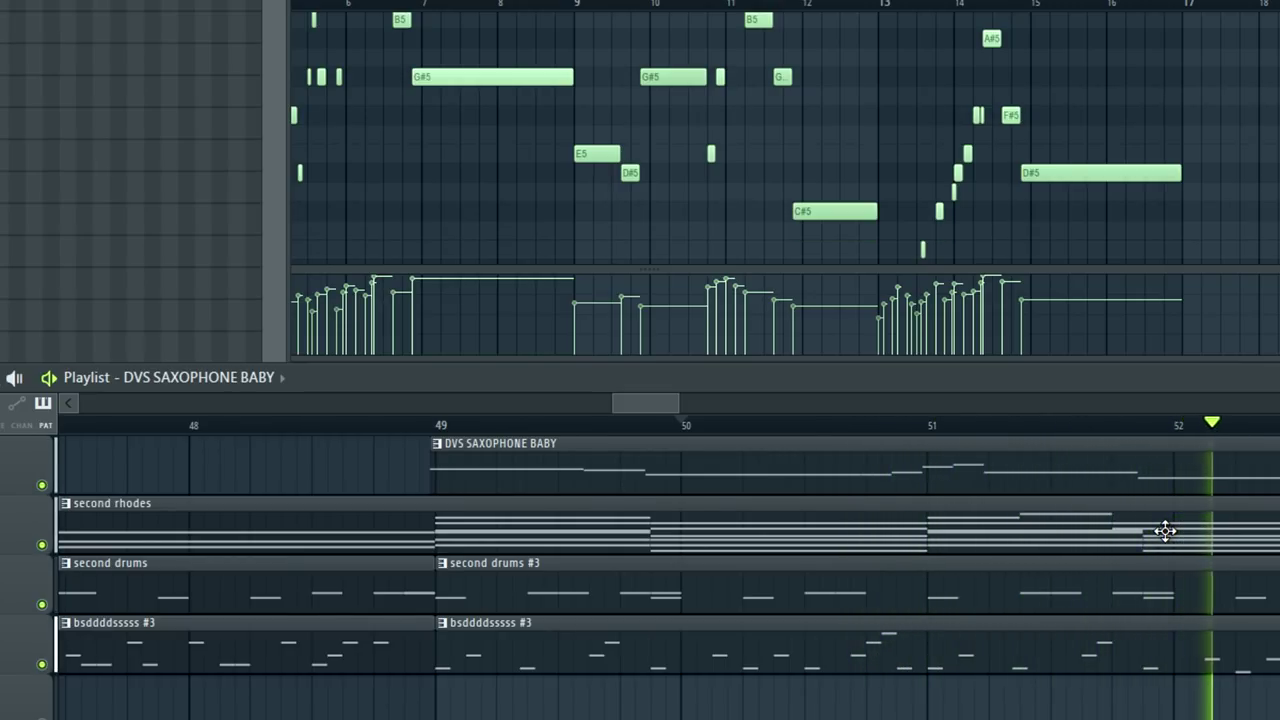
pyautogui.press('space')
pyautogui.scroll(-1, 763, 471)
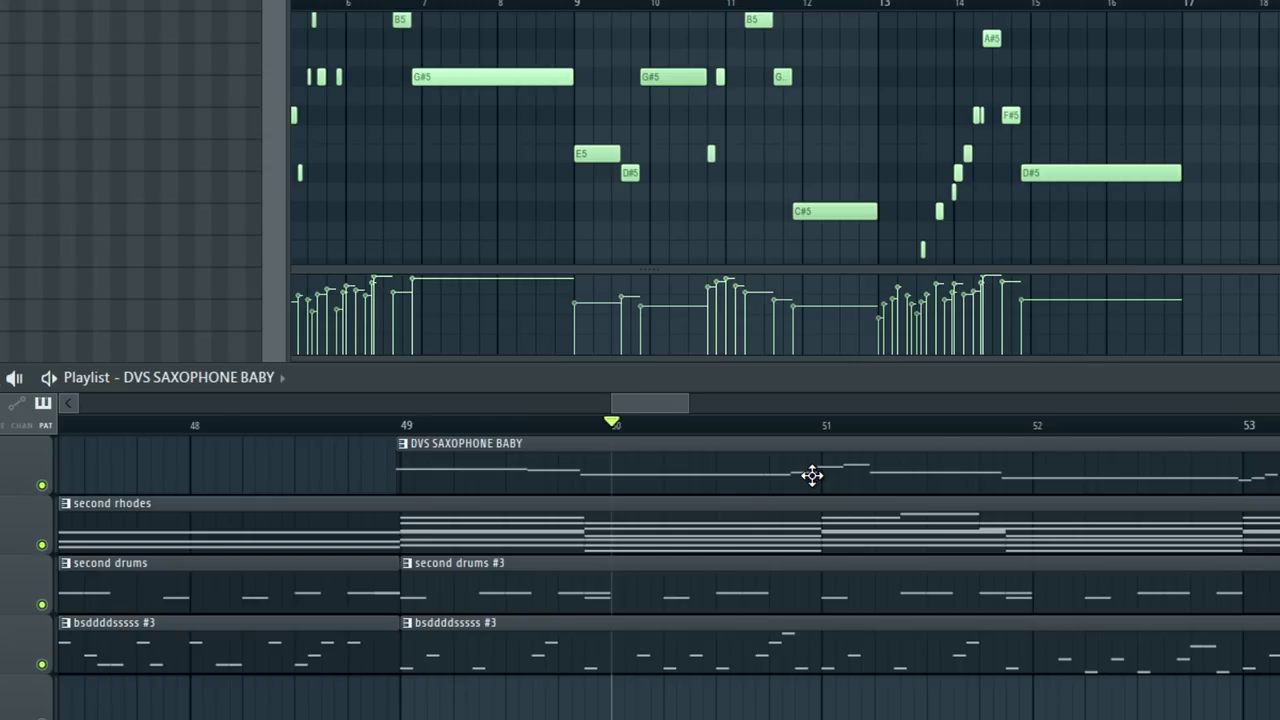
pyautogui.scroll(2, 810, 488)
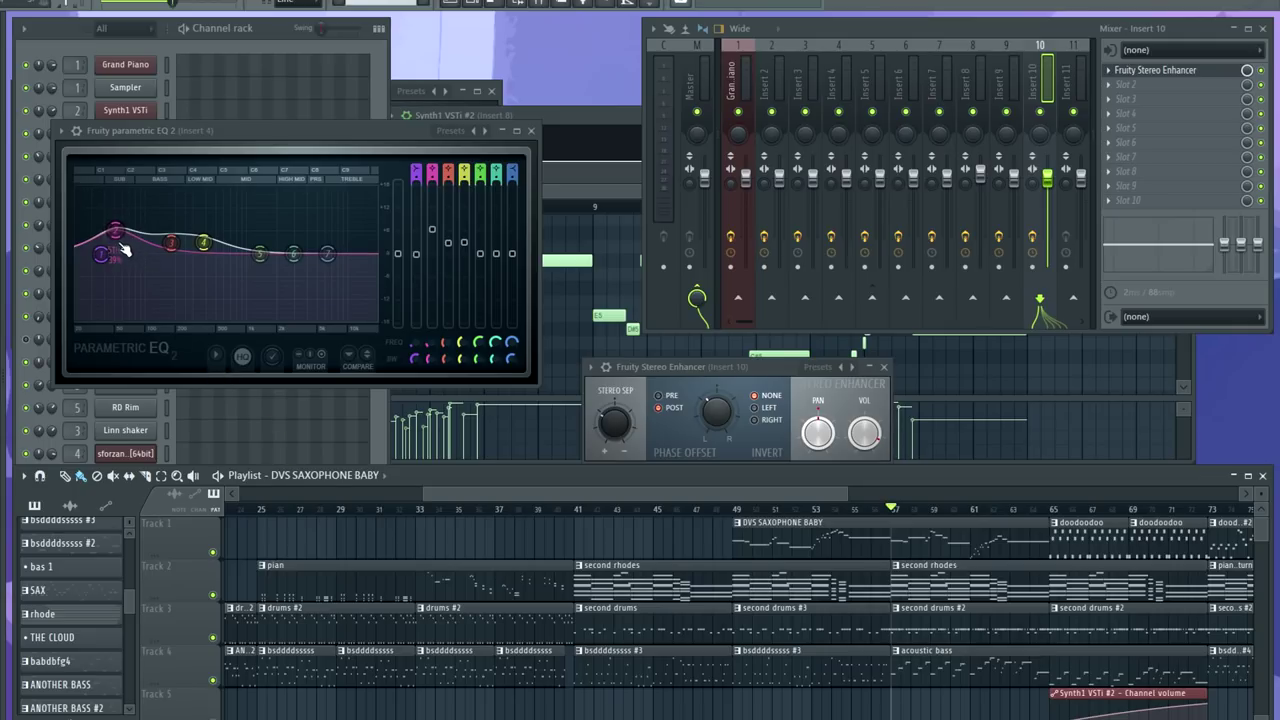
# Play the pad section from bar 89 and check the filter types available for PAD_CloudOrchestra, keeping Fast LP
pyautogui.press('space')
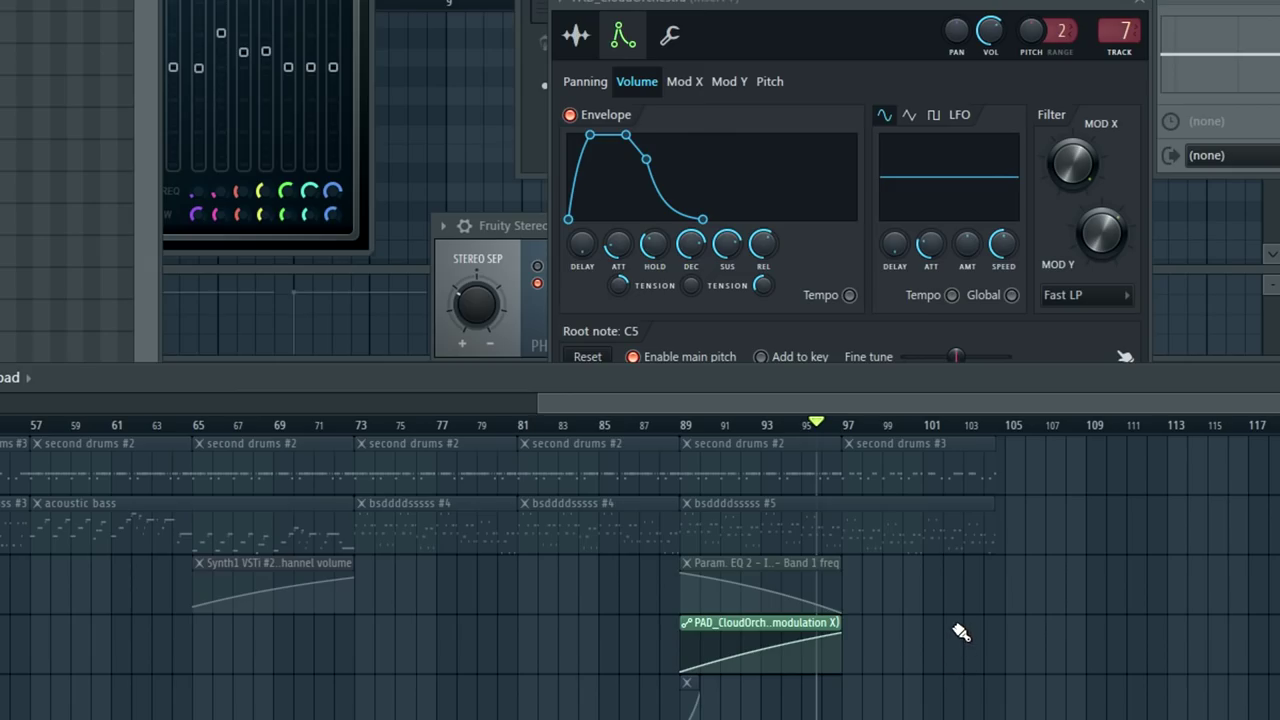
pyautogui.scroll(2, 960, 632)
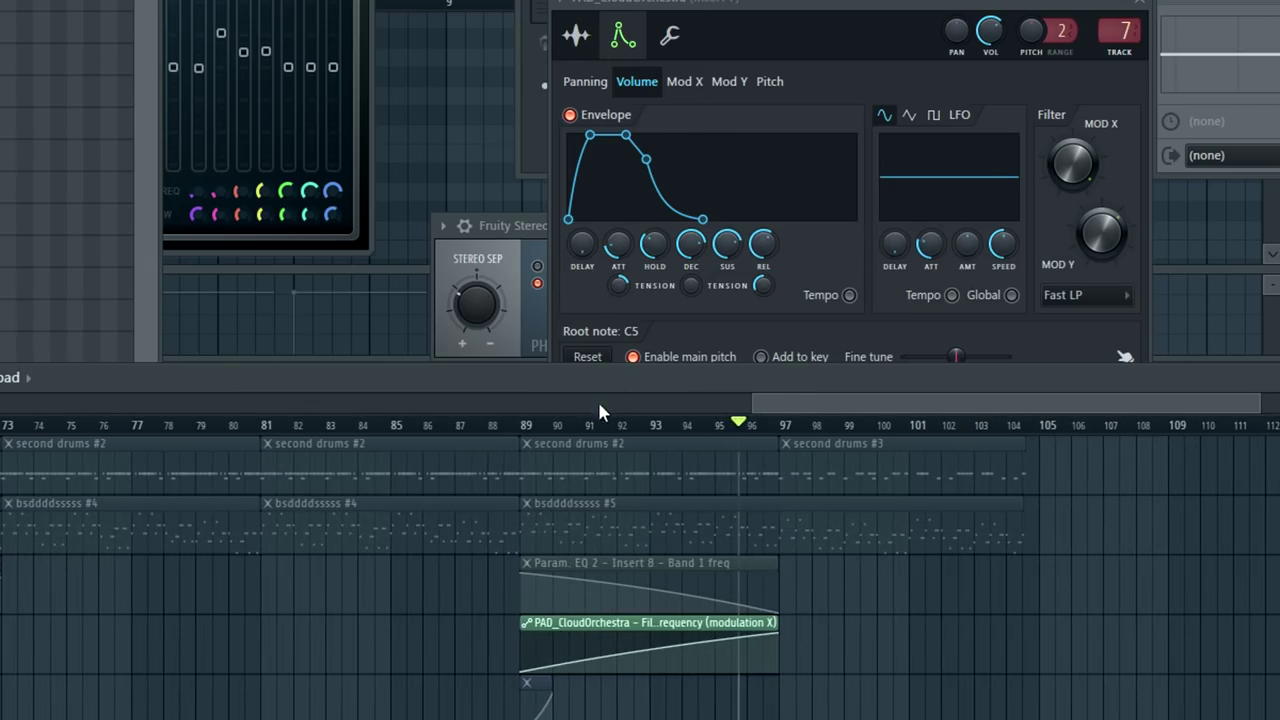
pyautogui.click(527, 434)
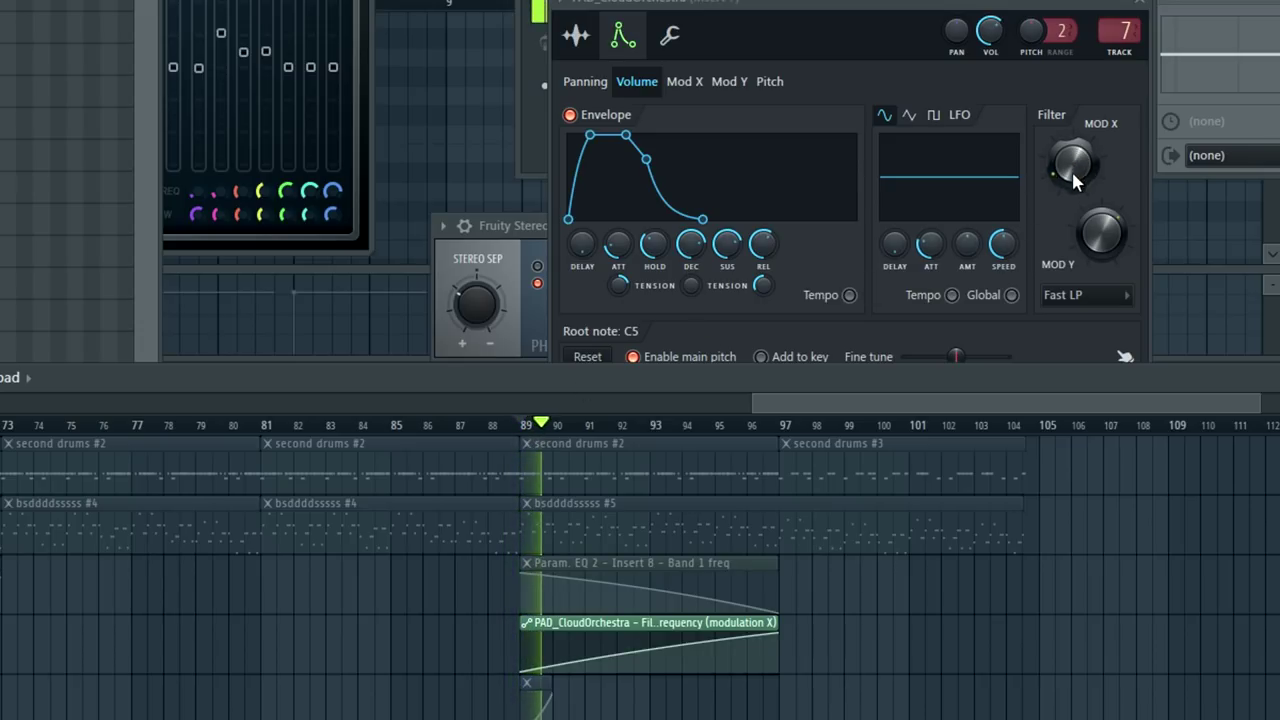
pyautogui.click(1090, 292)
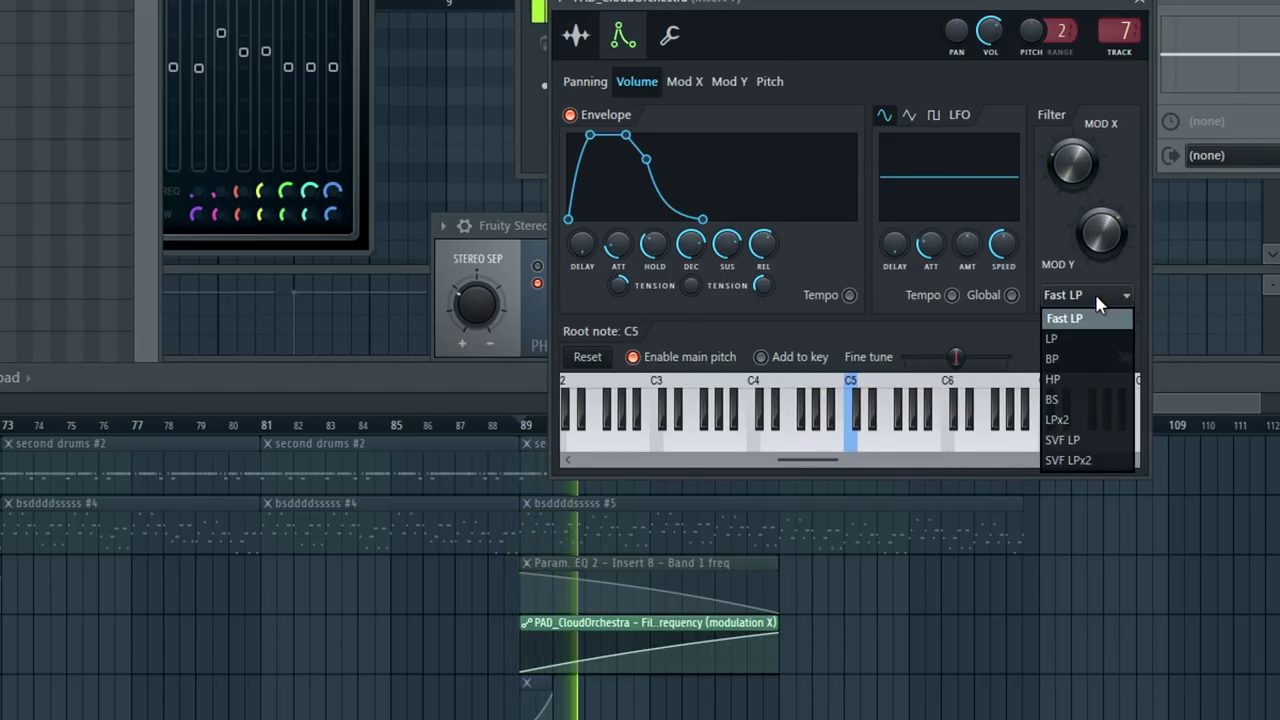
pyautogui.click(1105, 305)
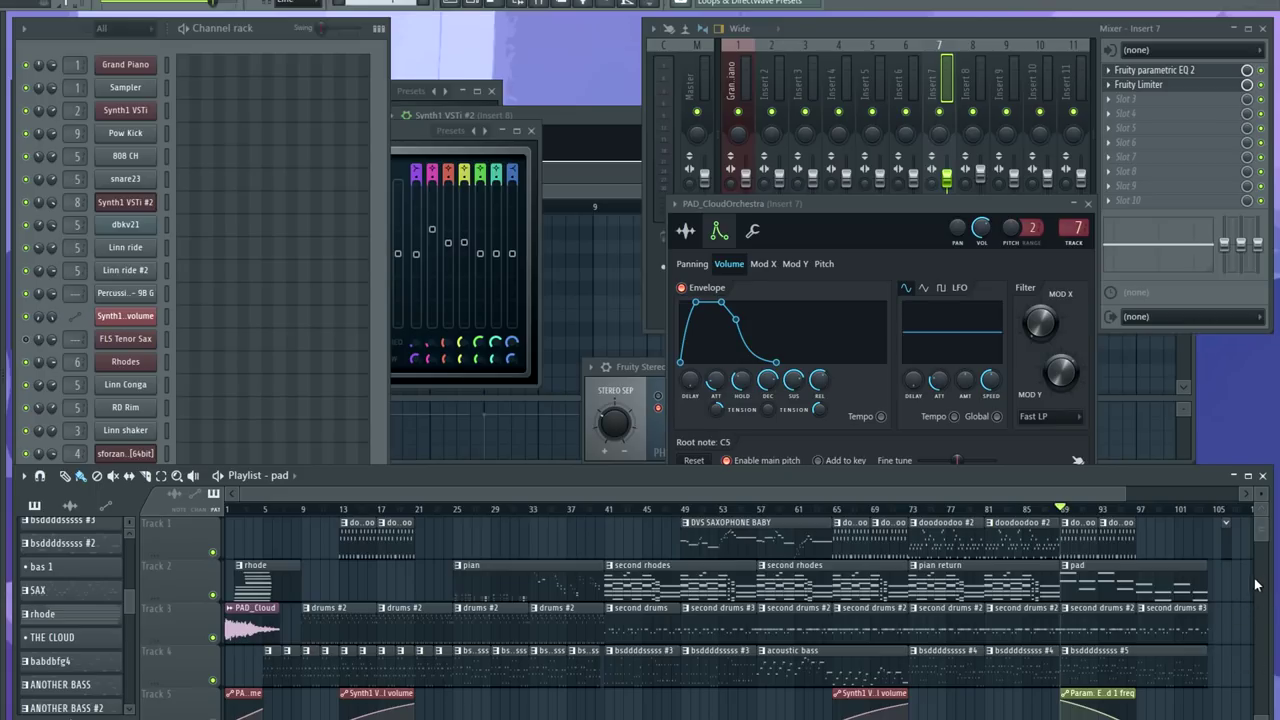
# Inspect the end of the arrangement around bar 104 up close and play it
pyautogui.scroll(7, 1229, 573)
pyautogui.moveTo(1055, 495); pyautogui.dragTo(1091, 498)
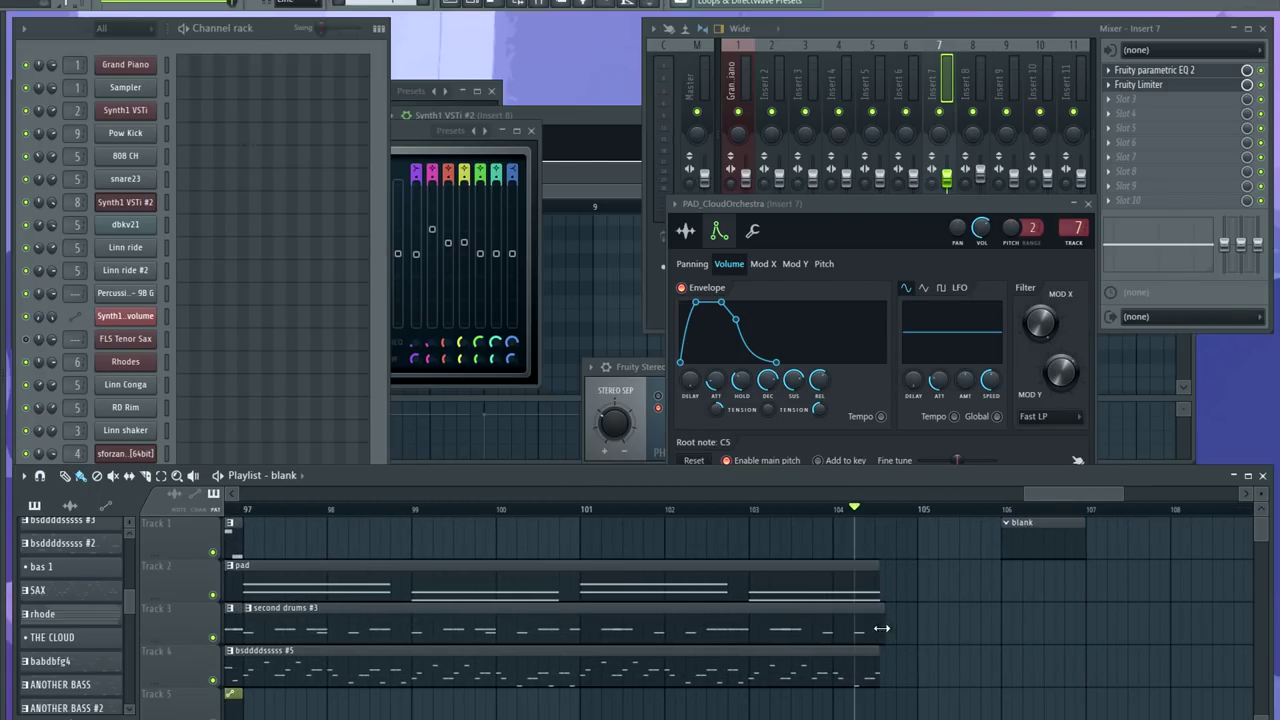
pyautogui.press('space')
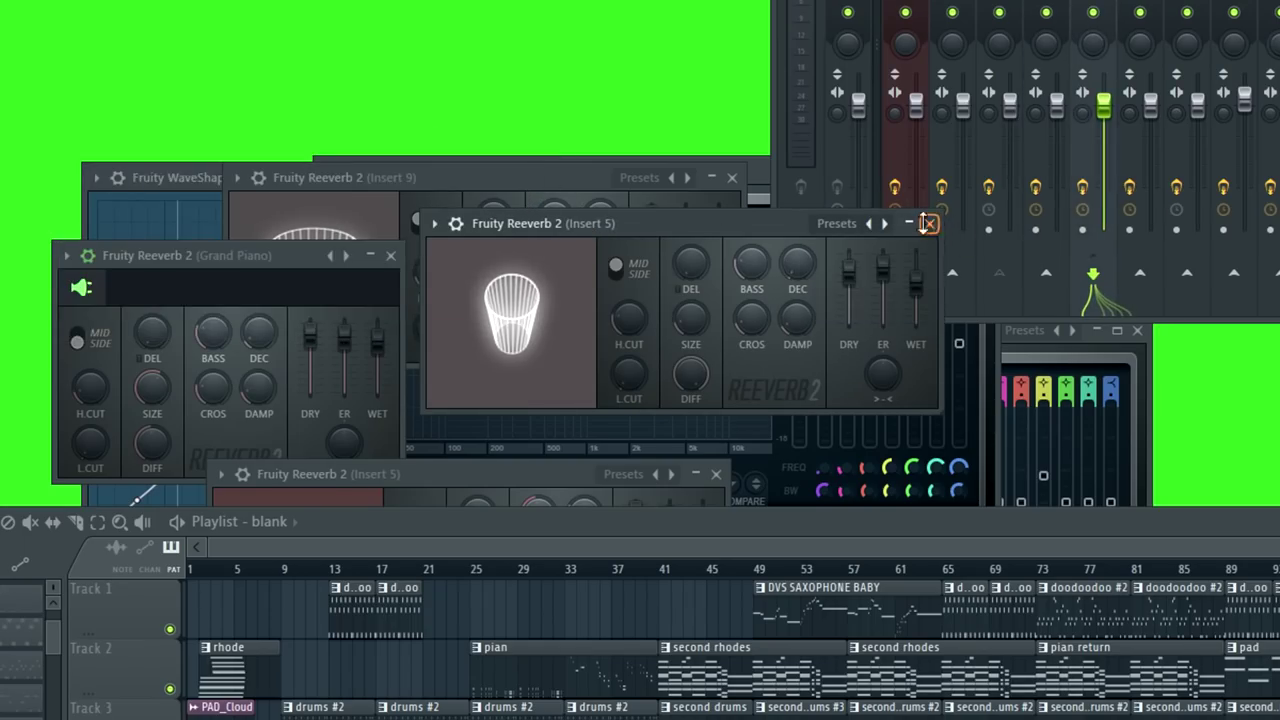
# Close the Fruity Reeverb 2 windows of Insert 5 and Insert 9 and the Fruity parametric EQ 2 window of Insert 9
pyautogui.click(929, 223)
pyautogui.click(732, 177)
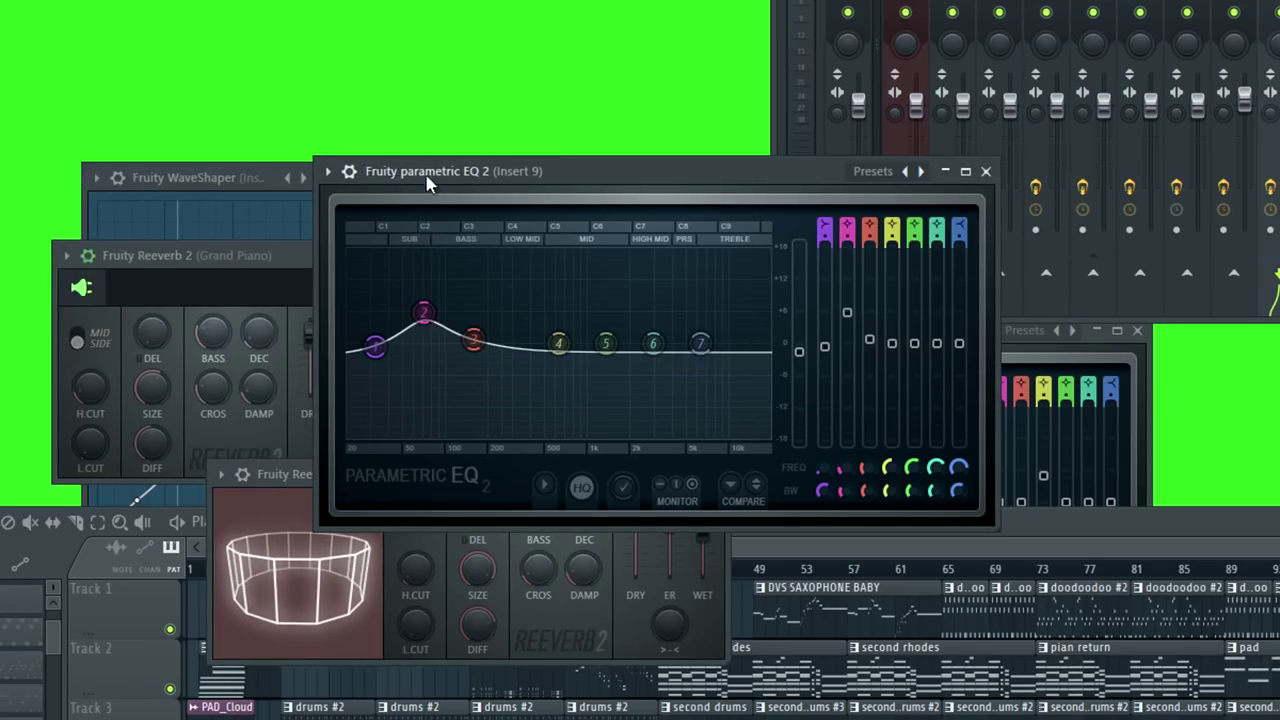
pyautogui.click(985, 171)
pyautogui.click(408, 254)
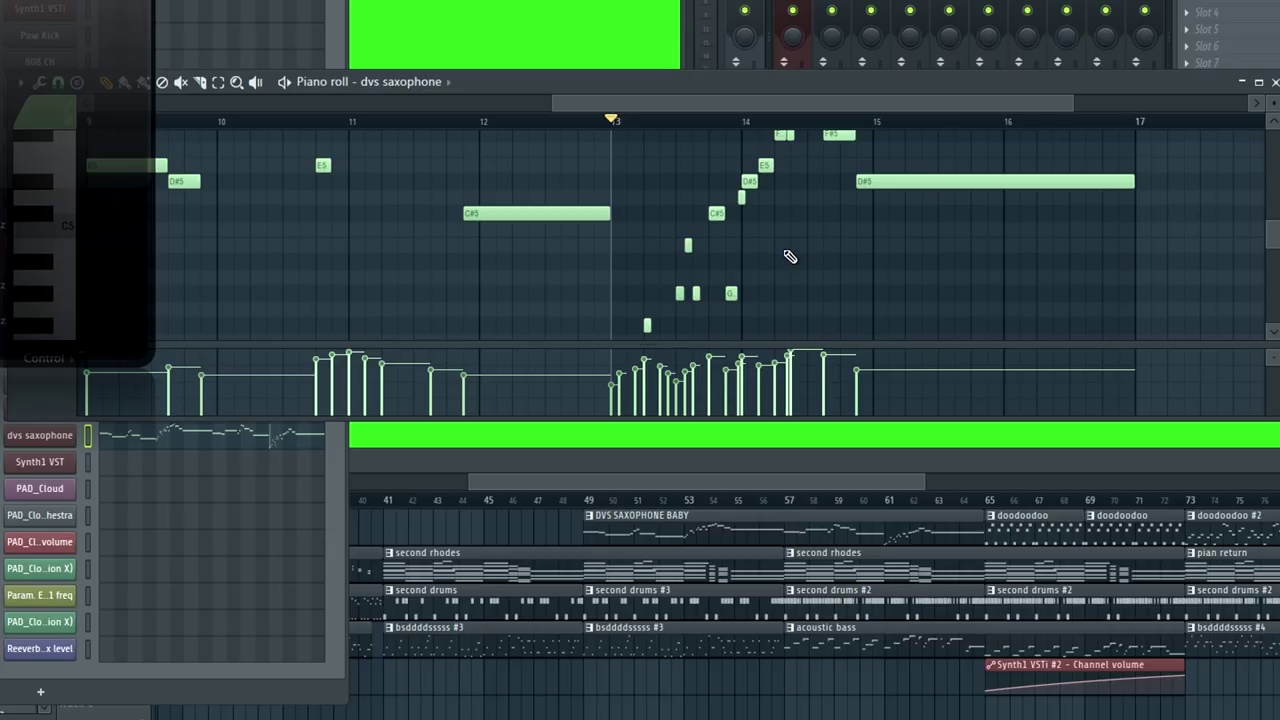
# Select the second rhodes, pian and second drums clips in turn, and return to the DVS SAXOPHONE BABY pattern
pyautogui.scroll(2, 790, 256)
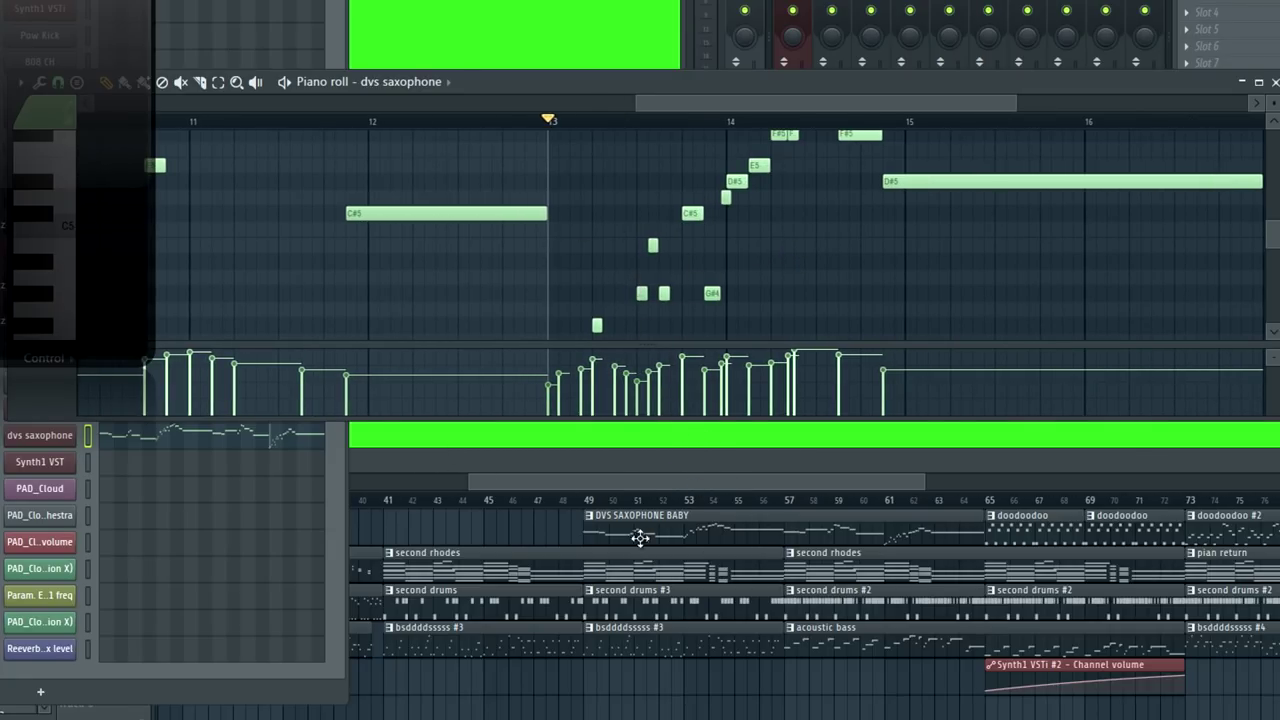
pyautogui.click(504, 577)
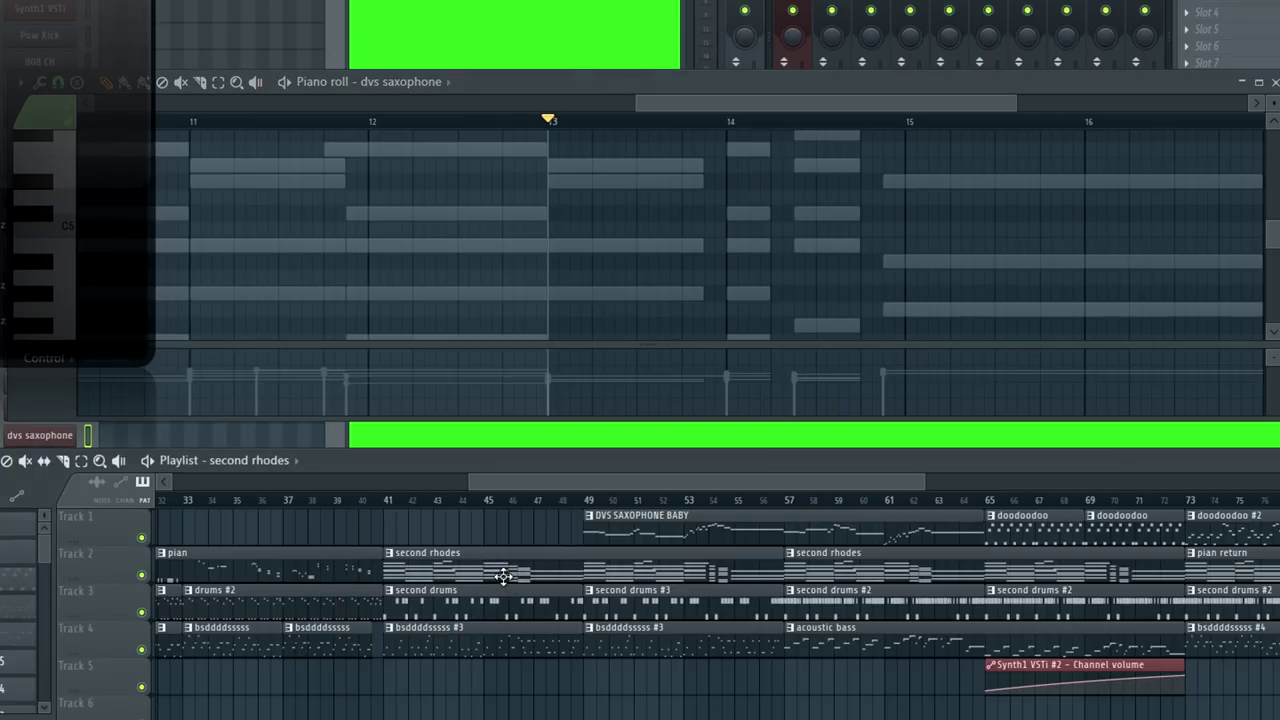
pyautogui.click(273, 572)
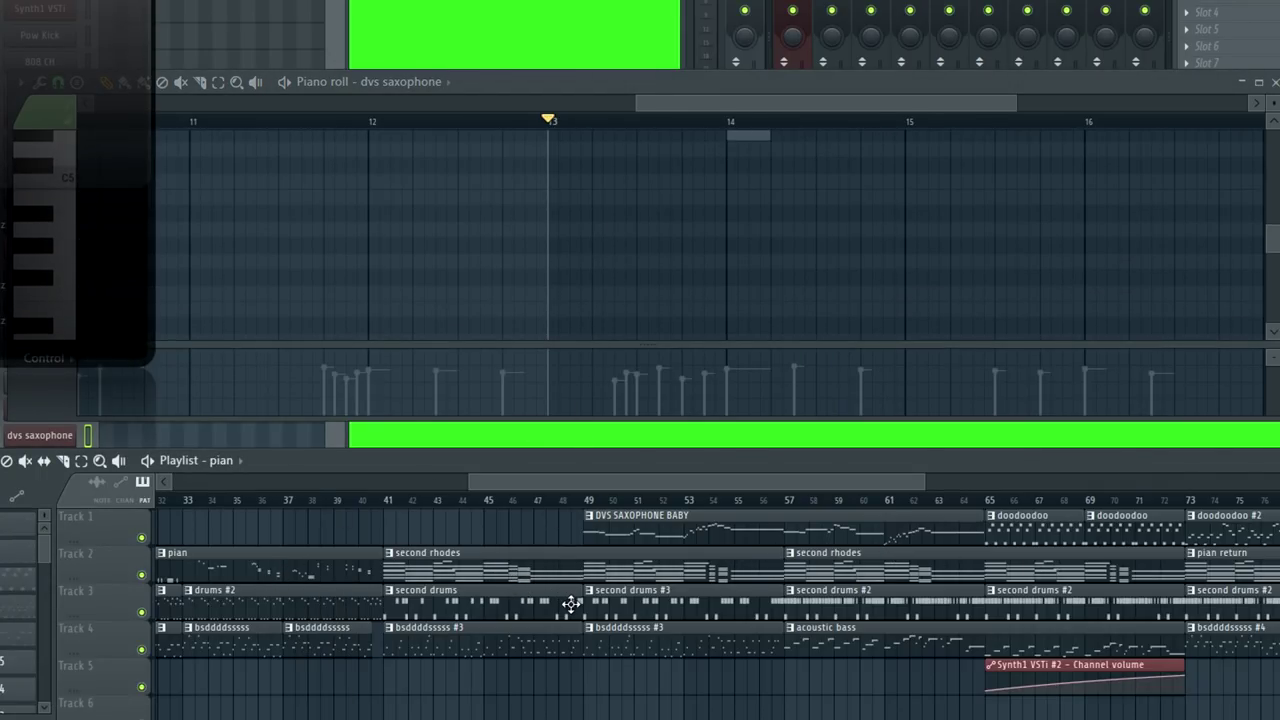
pyautogui.click(570, 603)
pyautogui.click(689, 539)
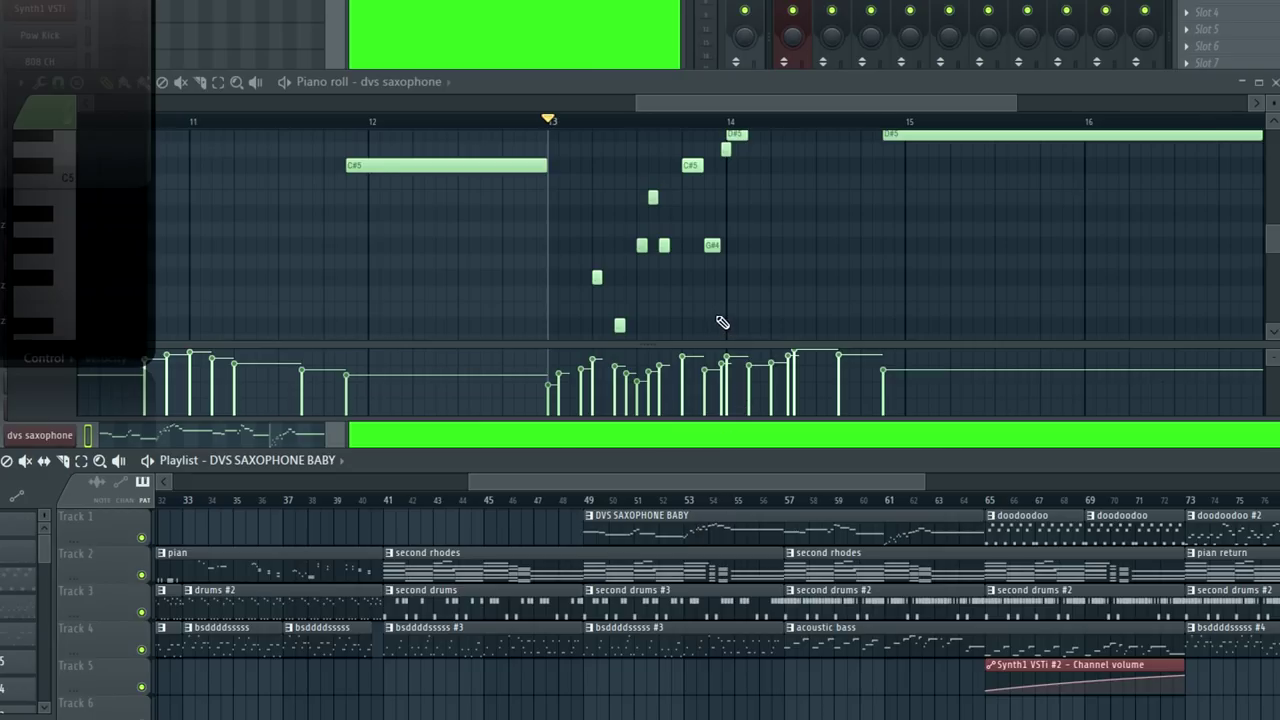
# Flatten the velocities of the saxophone notes in bars 13 and 14 to one level and play the run from bar 13
pyautogui.scroll(-4, 724, 325)
pyautogui.scroll(3, 724, 325)
pyautogui.scroll(3, 925, 265)
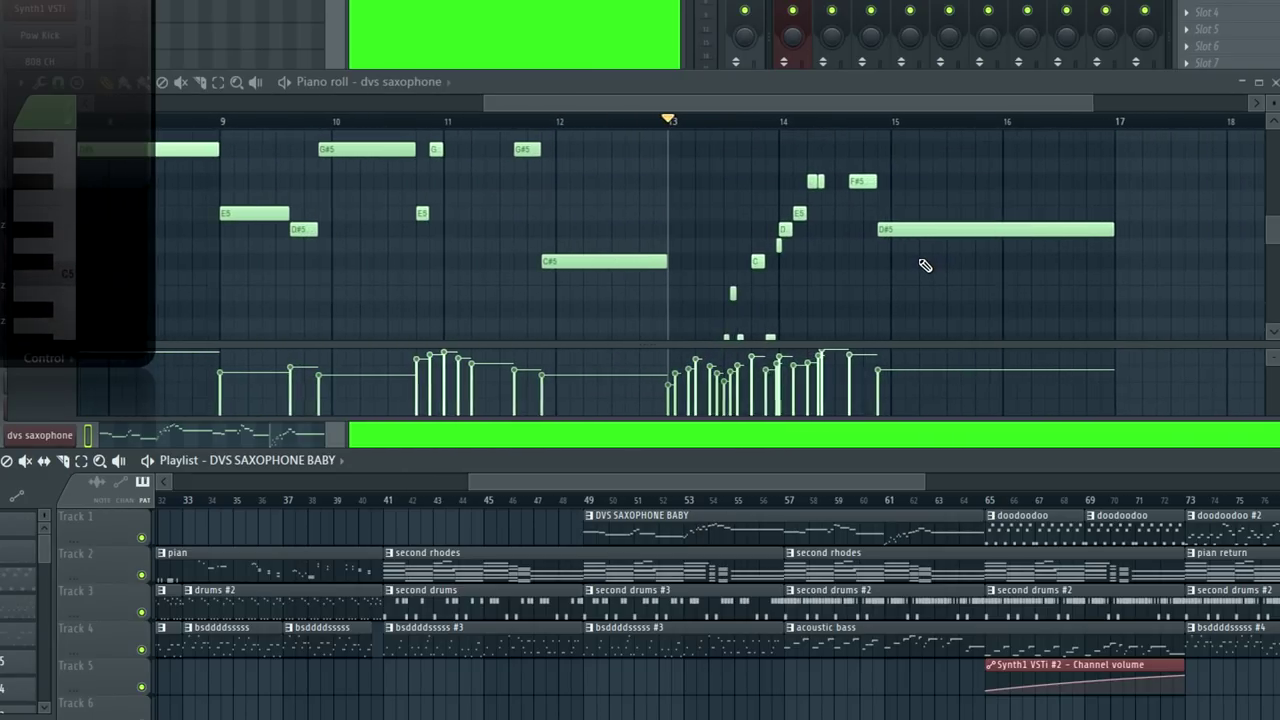
pyautogui.scroll(-3, 900, 262)
pyautogui.scroll(3, 900, 262)
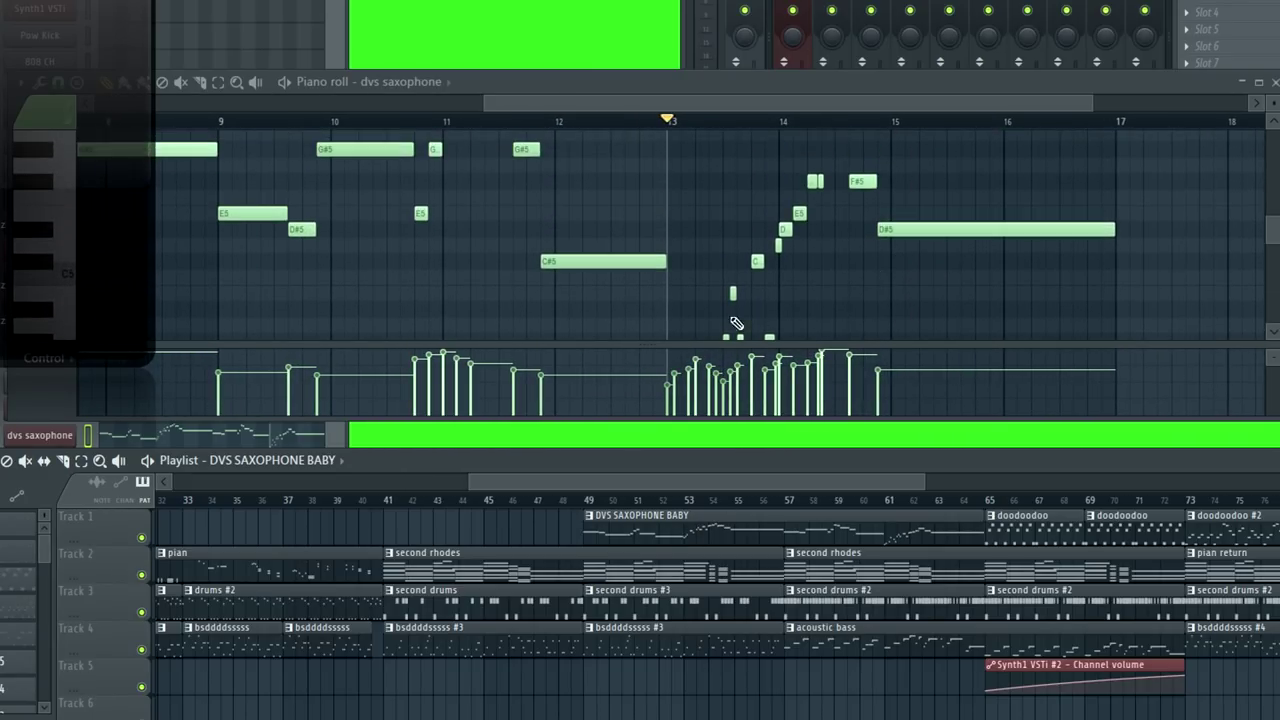
pyautogui.moveTo(672, 372); pyautogui.dragTo(815, 365)
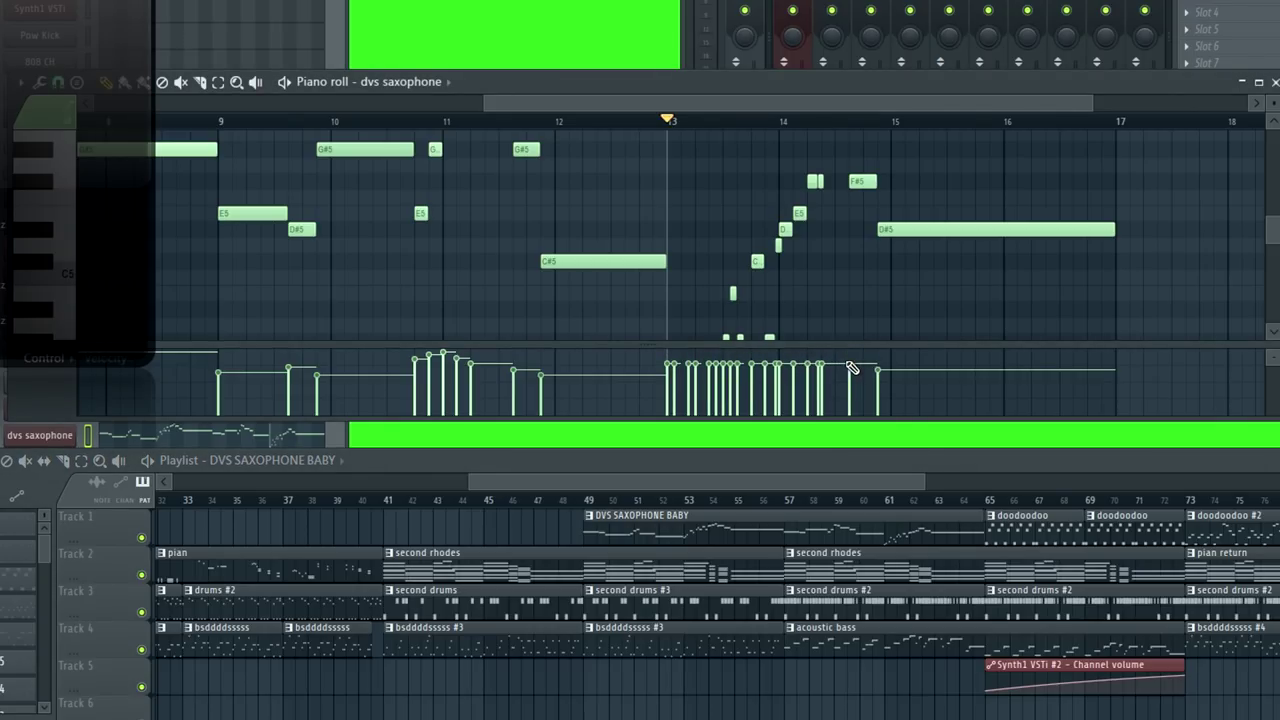
pyautogui.scroll(-2, 814, 301)
pyautogui.scroll(2, 840, 251)
pyautogui.press('space')
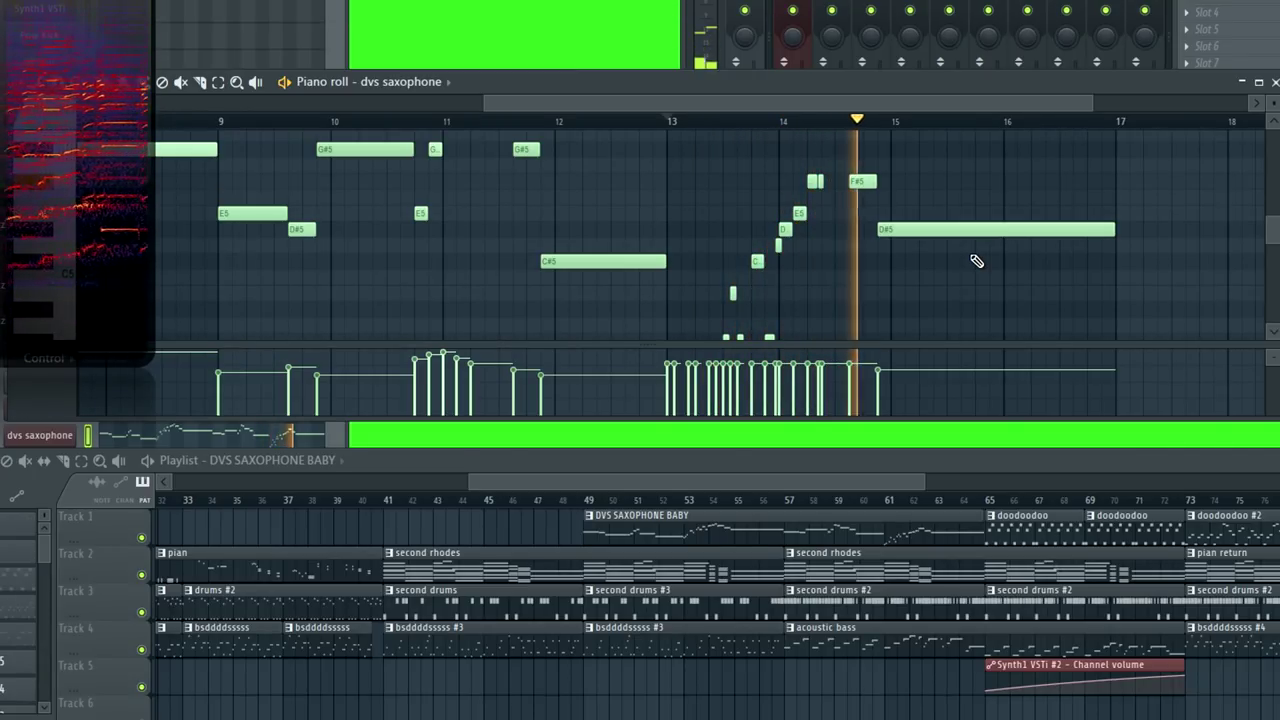
pyautogui.press('space')
# Undo the velocity flattening and play the saxophone run from bar 13 again for comparison
pyautogui.hotkey('ctrl', 'z')
pyautogui.press('space')
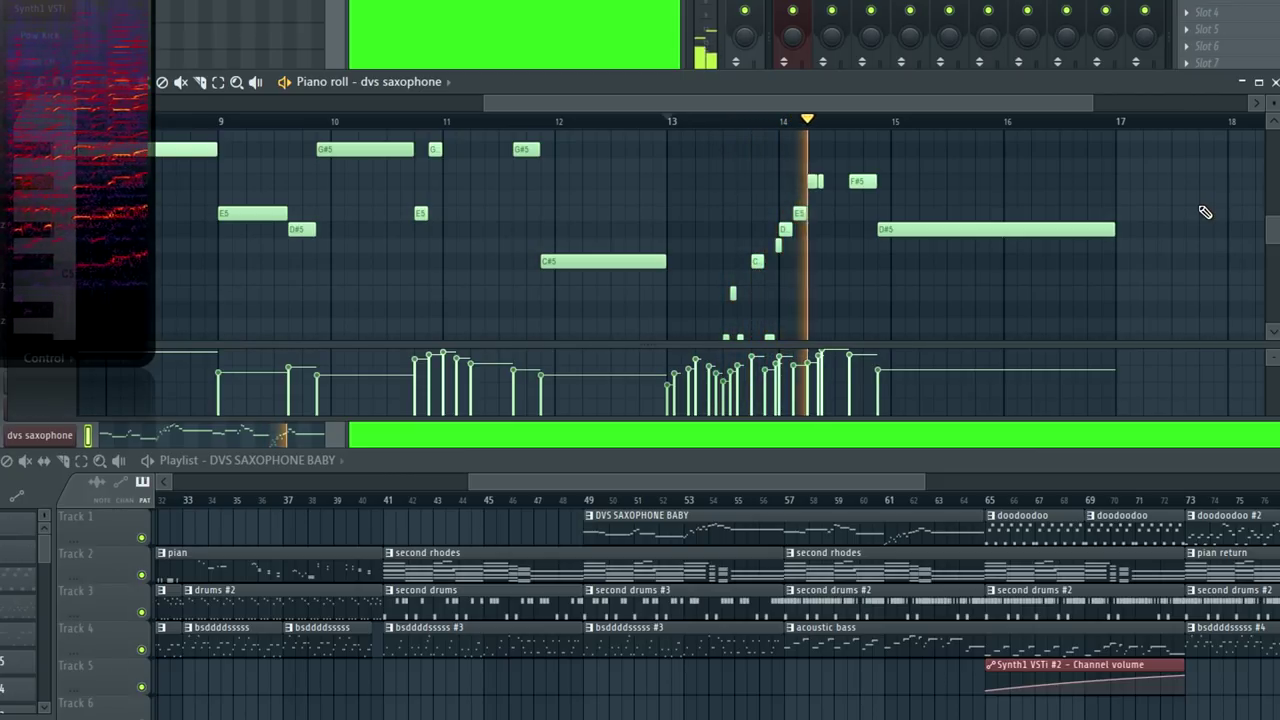
pyautogui.press('space')
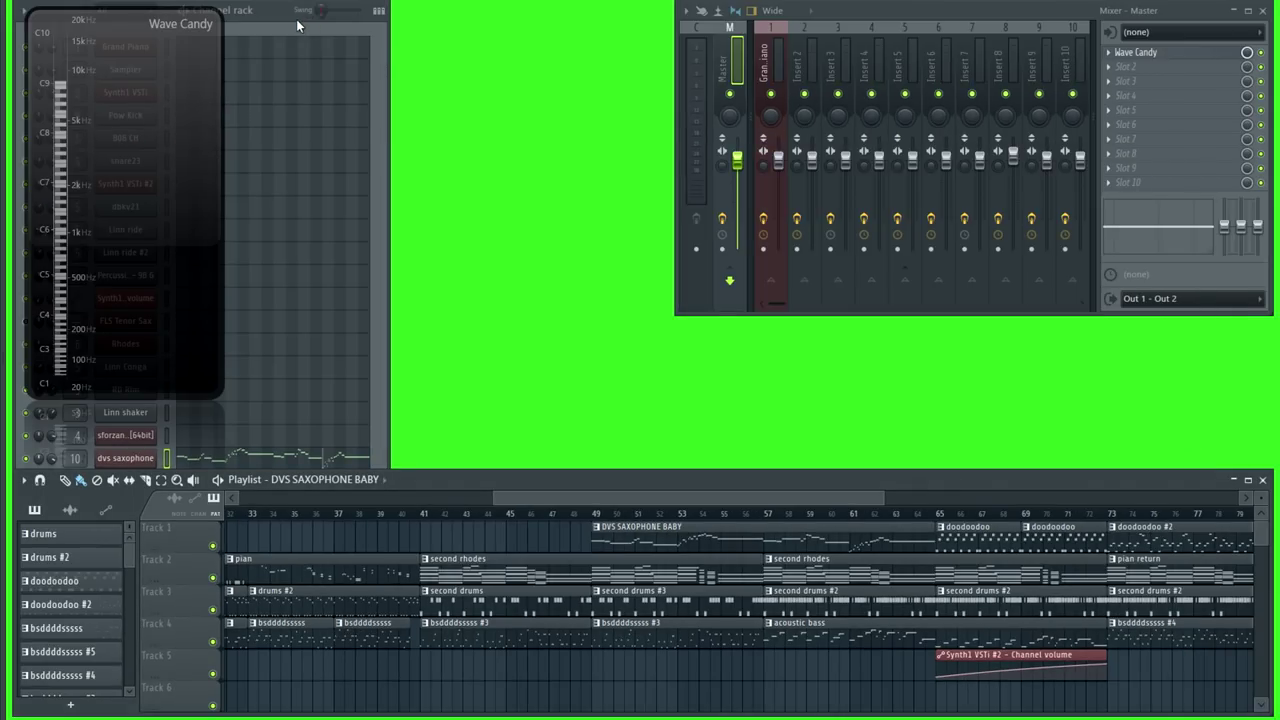
# Hide the mixer and the channel rack, and play the song from the beginning in the playlist
pyautogui.click(257, 22)
pyautogui.click(24, 10)
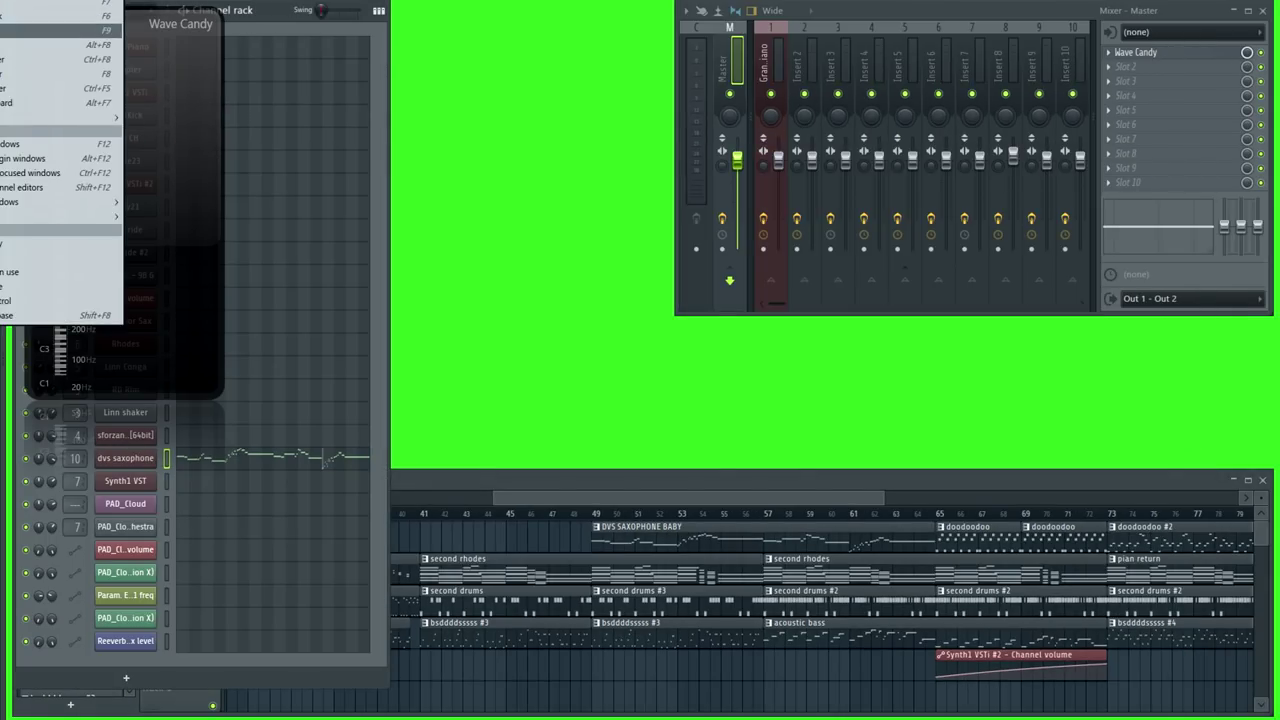
pyautogui.press('F6')
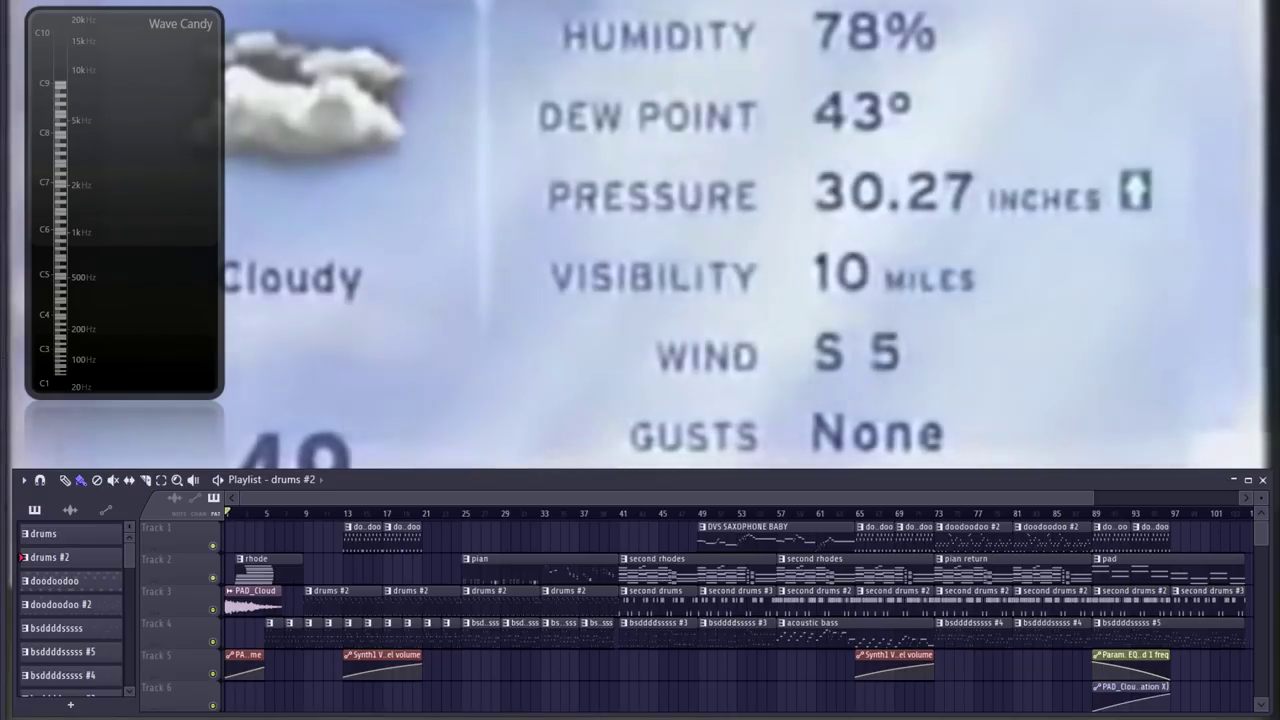
pyautogui.press('space')
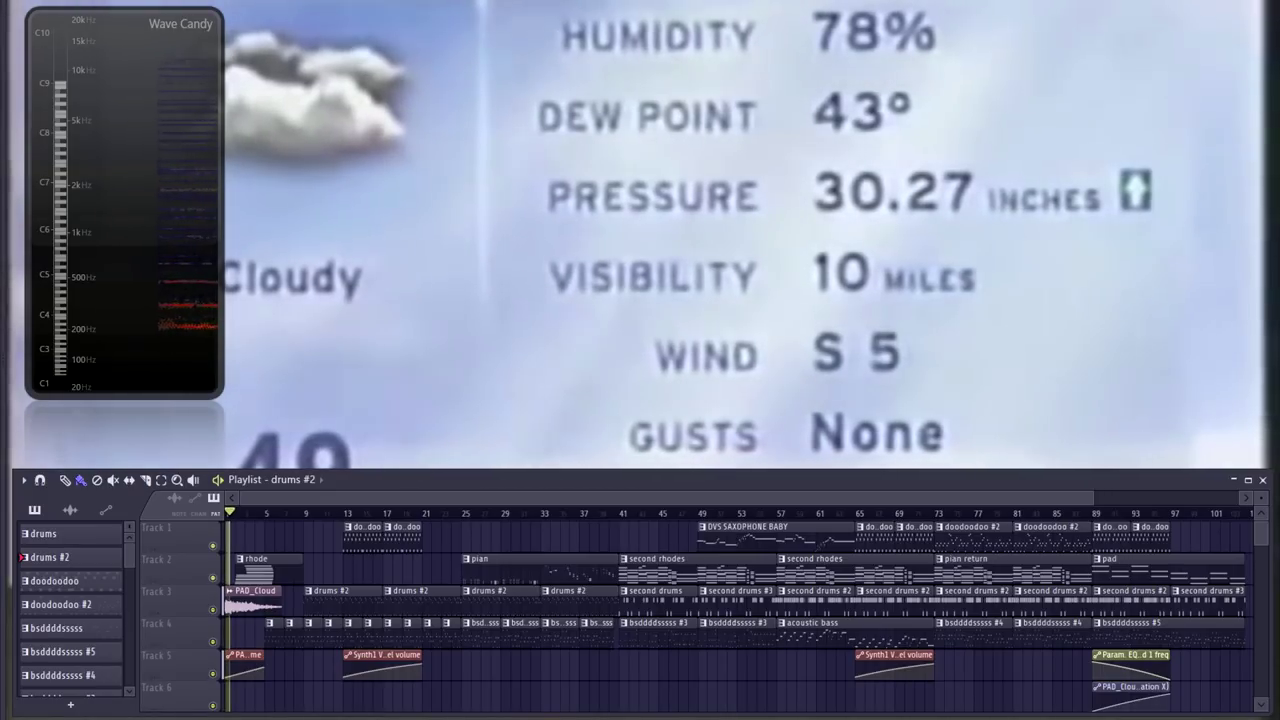